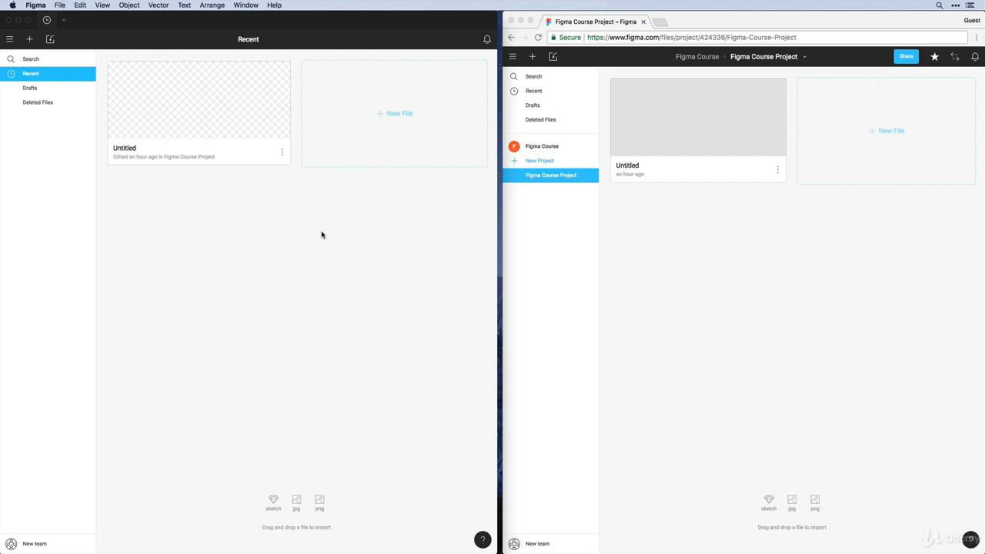
Step: Open the Untitled file in both the Figma desktop app and Figma in Chrome
key("super+Tab")
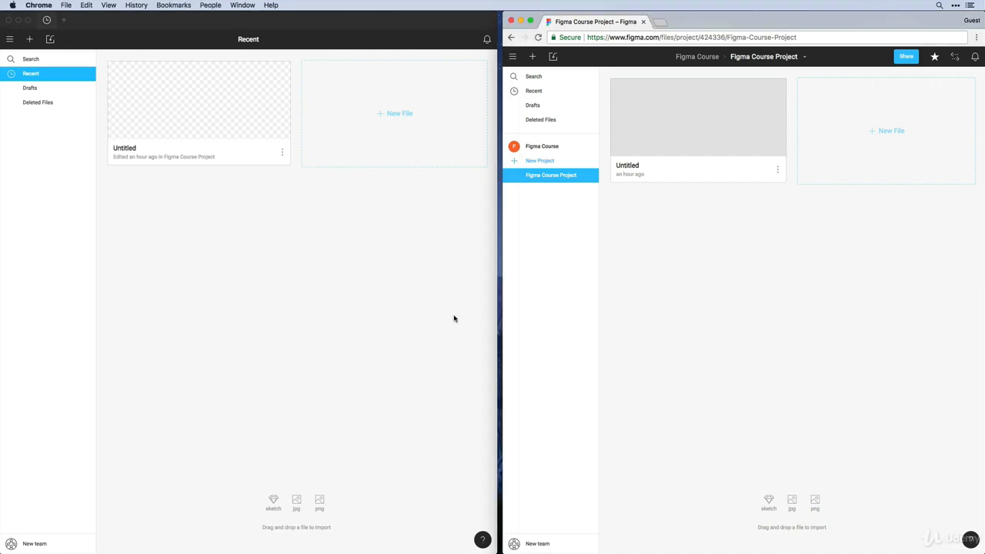
left_click(220, 116)
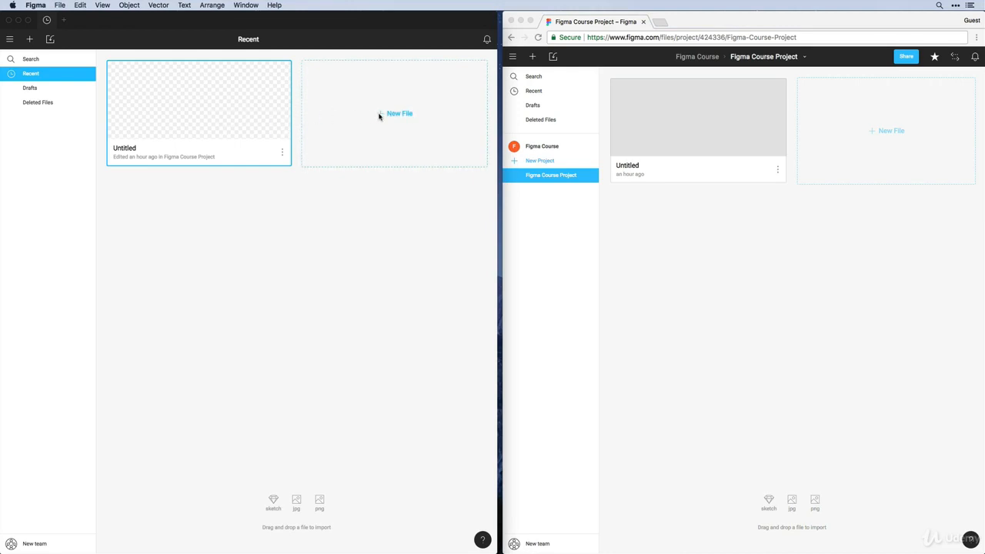
double_click(198, 125)
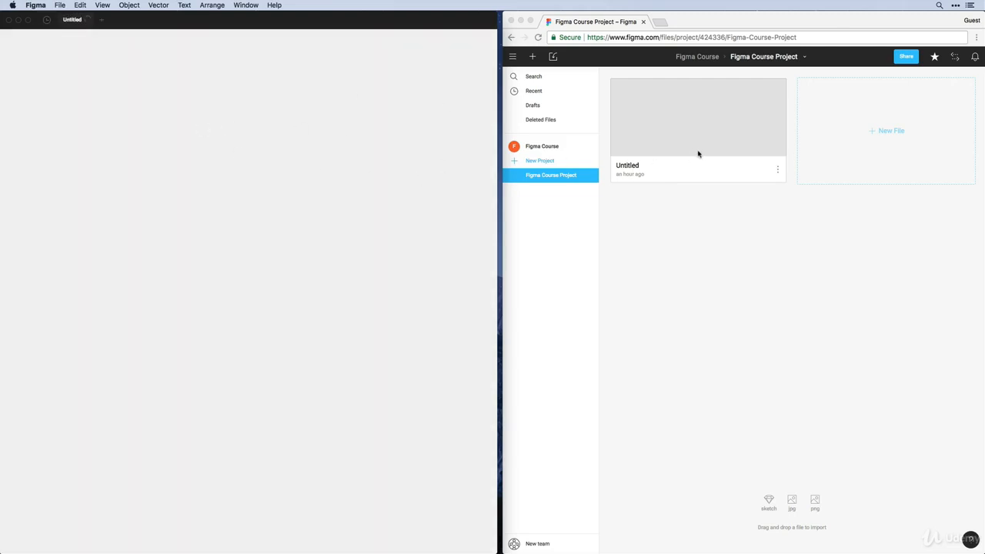
left_click(688, 147)
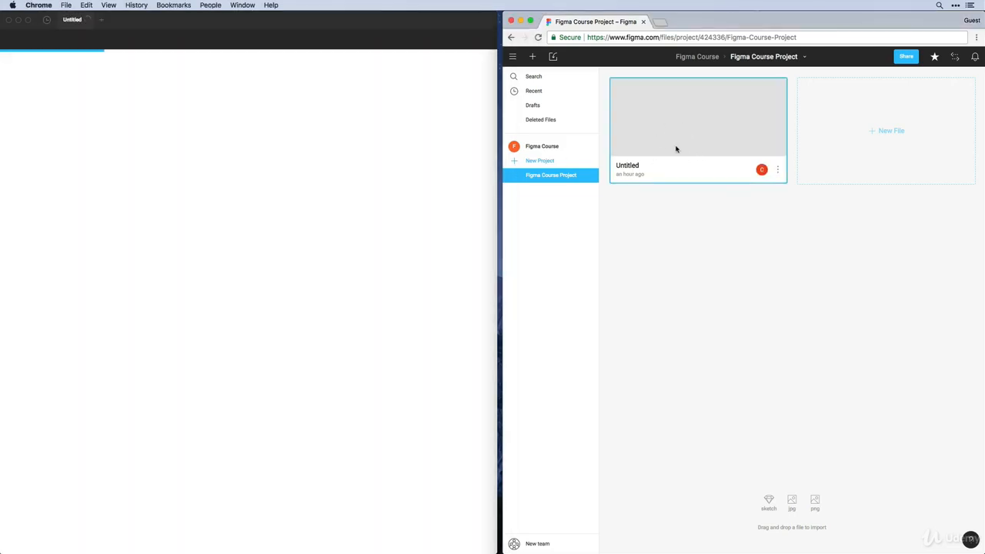
double_click(676, 144)
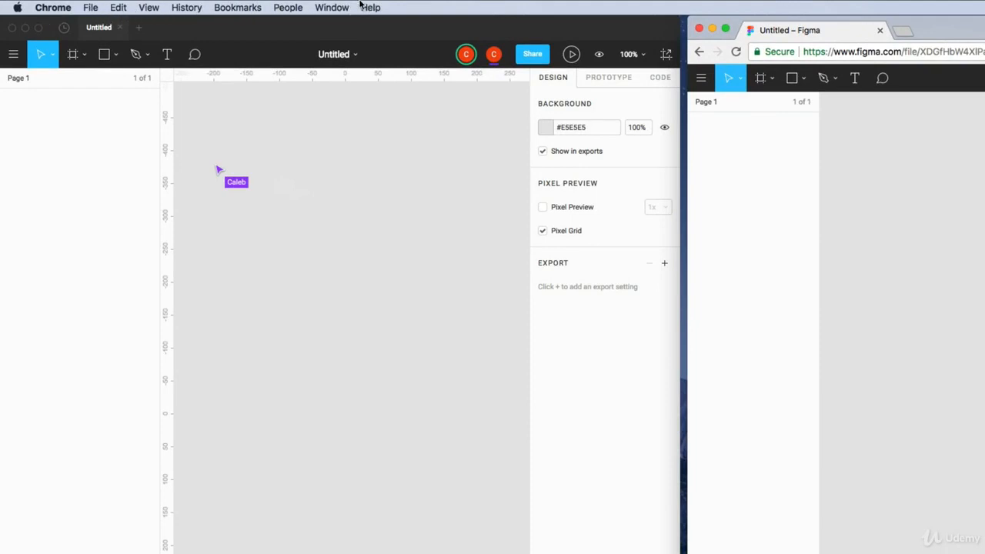
Step: Compare the command categories of the desktop app with those offered by the browser version
left_click(344, 173)
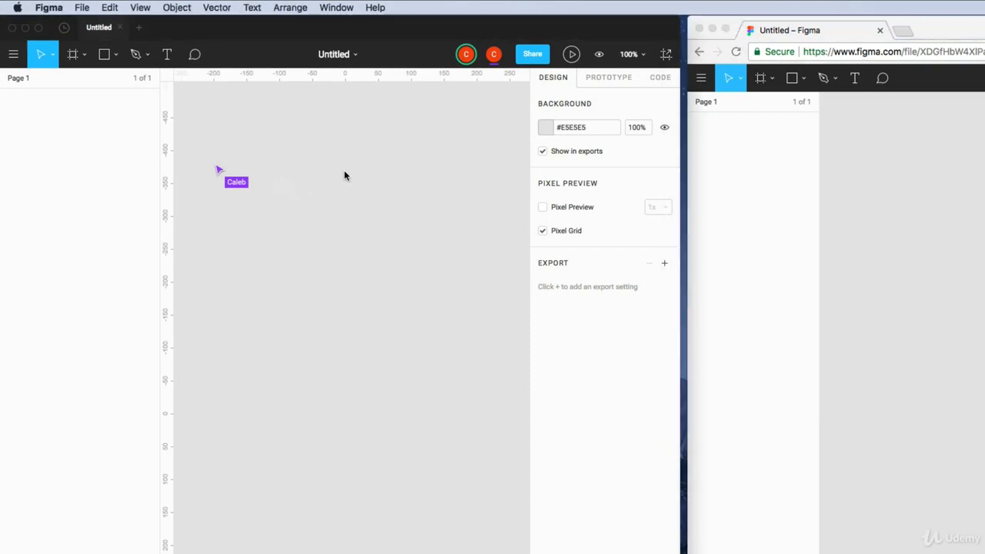
left_click(181, 10)
left_click(182, 10)
left_click(210, 8)
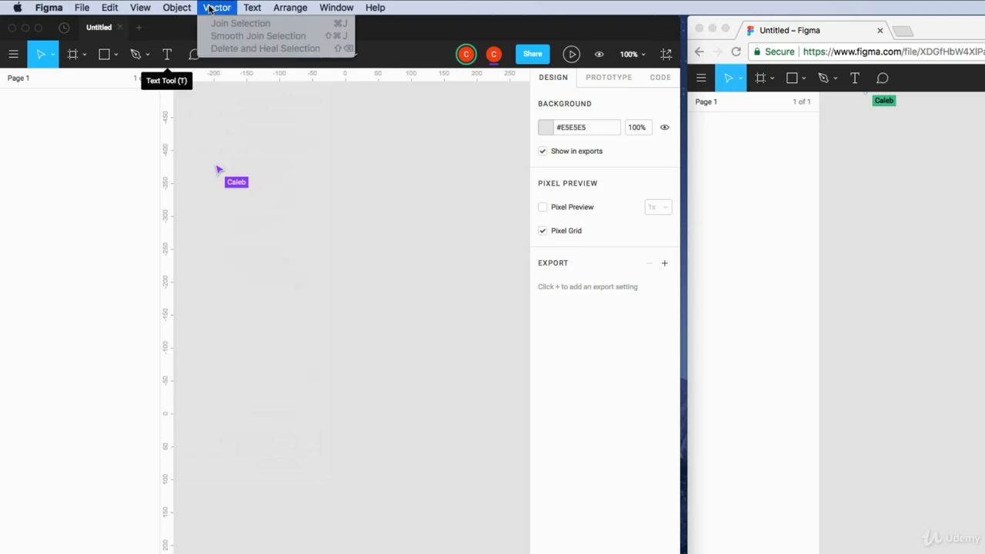
left_click(212, 8)
left_click(241, 8)
left_click(235, 8)
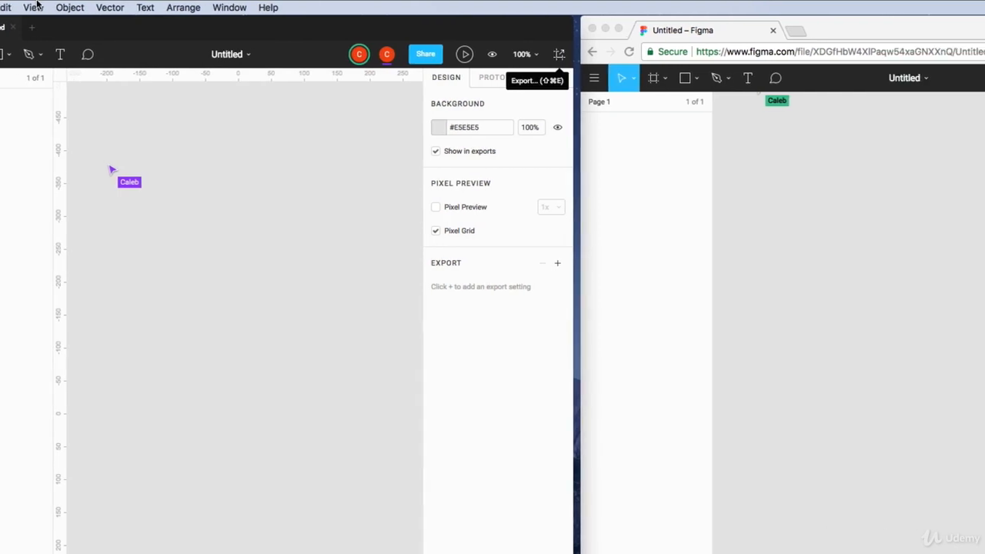
left_click(842, 28)
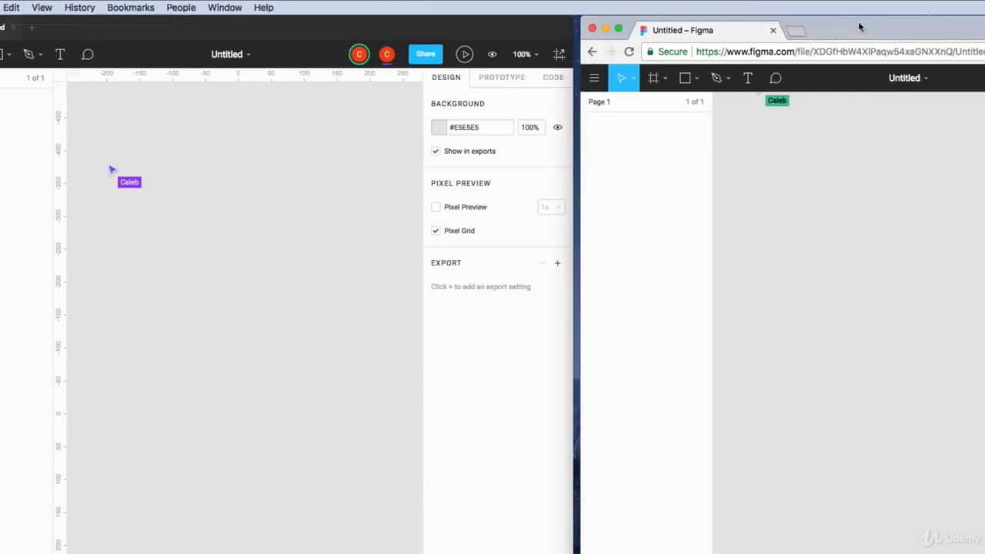
left_click(595, 79)
mouse_move(609, 168)
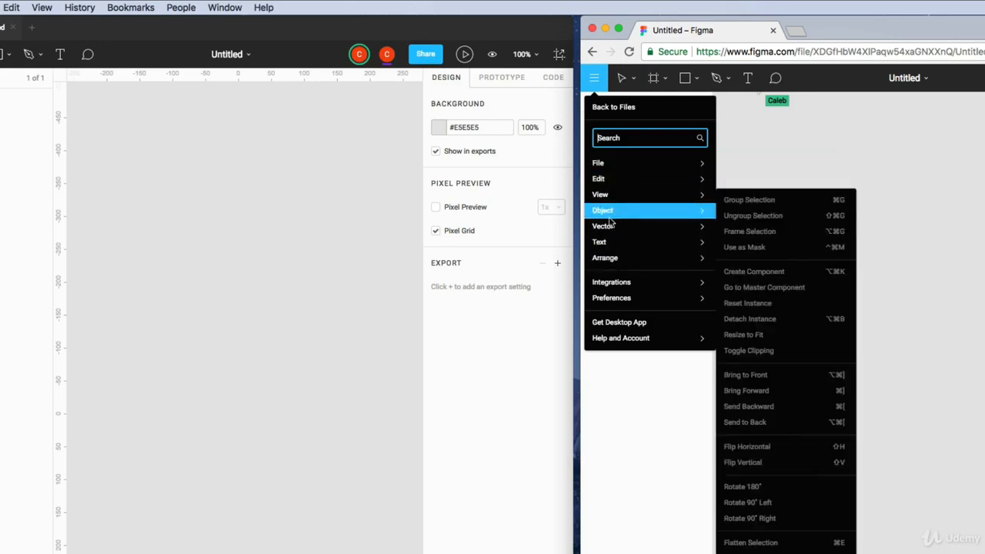
Step: Review the file and editing commands available in the desktop app
left_click(191, 118)
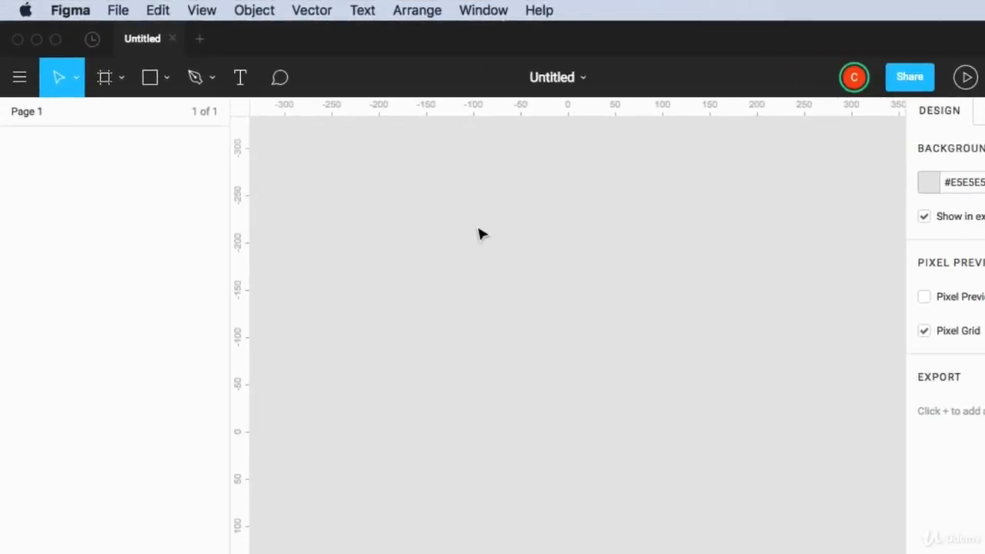
left_click(117, 11)
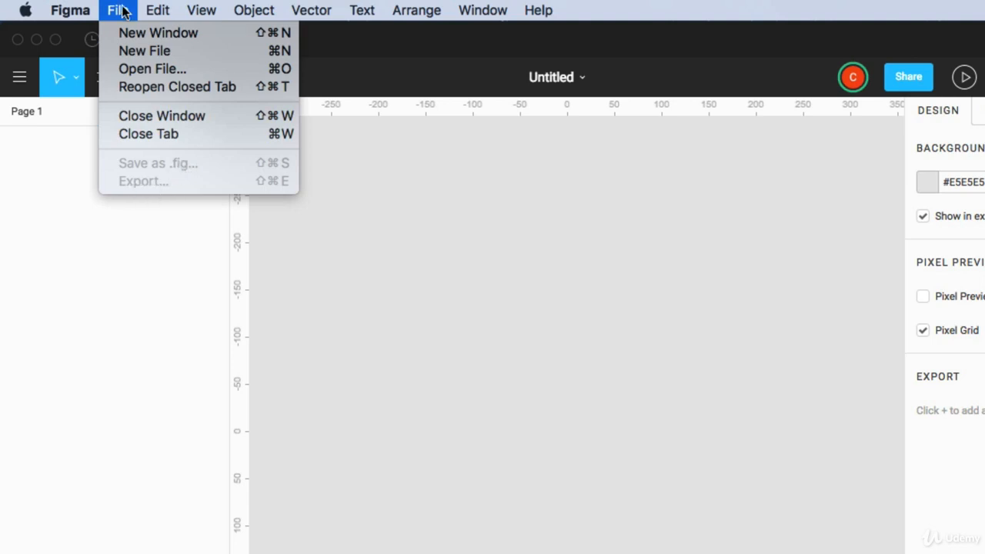
mouse_move(159, 11)
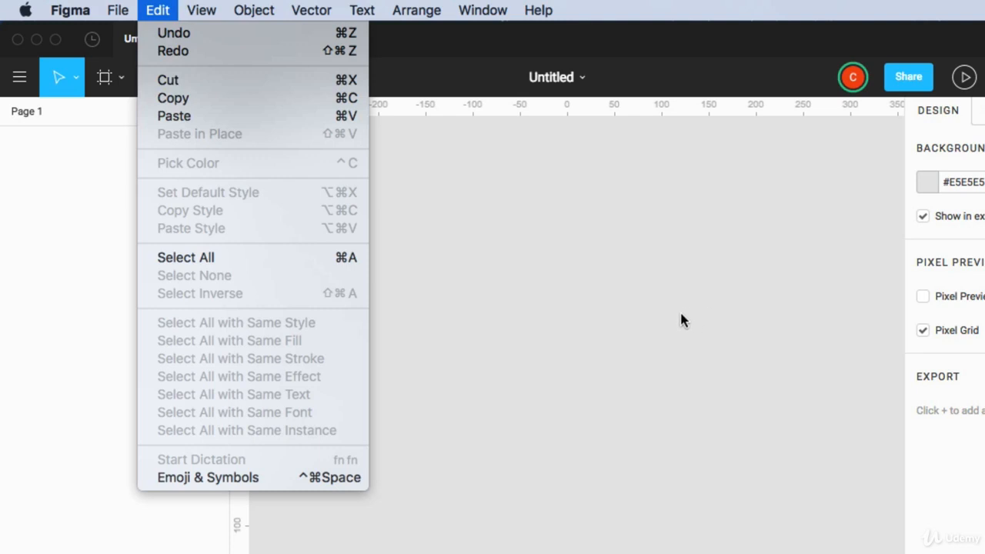
left_click(159, 10)
Step: Draw a rectangle about 247 x 196 on the canvas and set its fill to near-black #0D0101
left_click(158, 79)
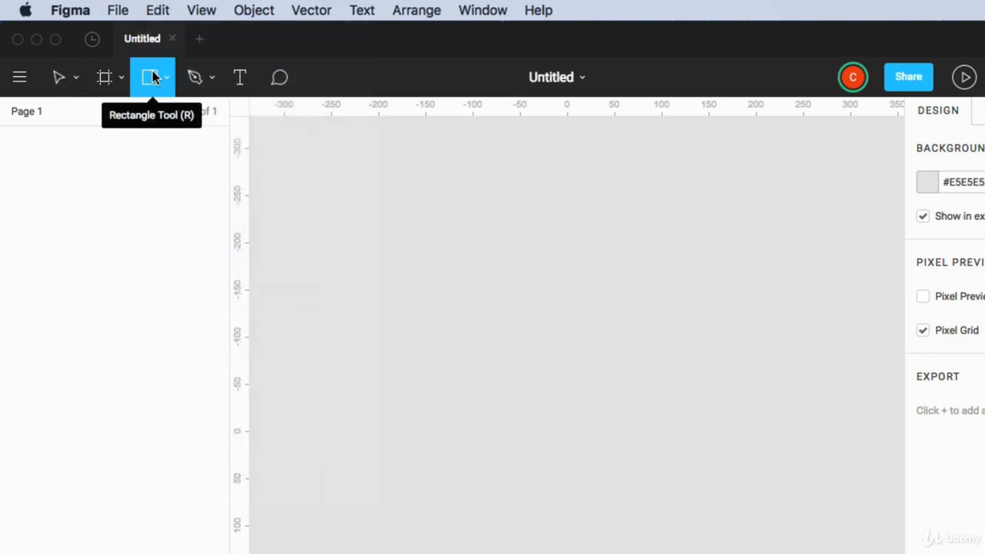
left_click_drag(415, 240, 649, 424)
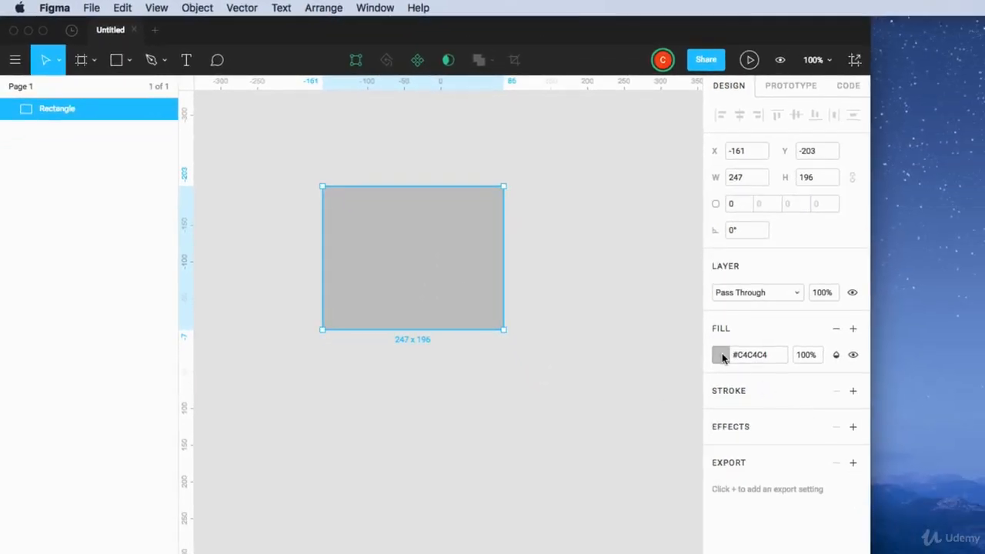
left_click(721, 355)
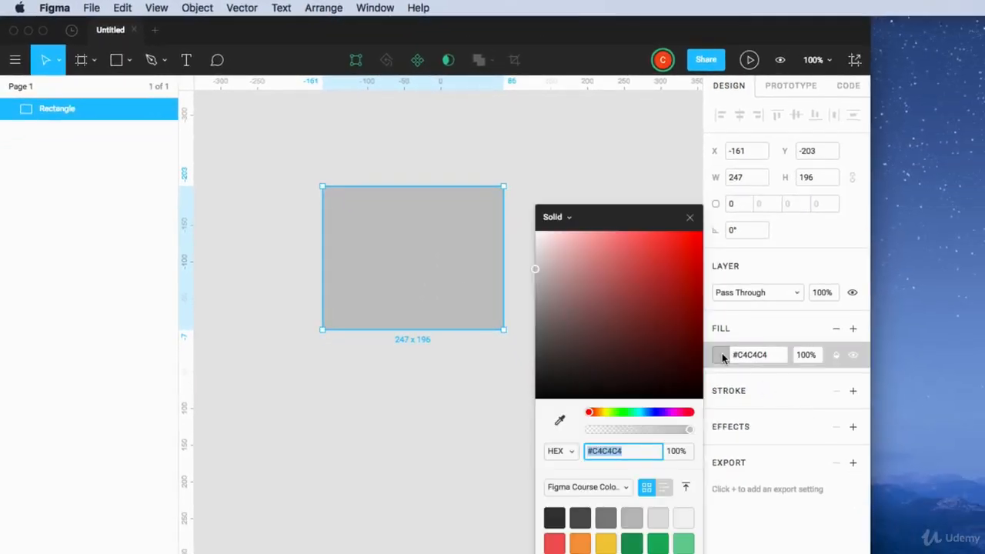
left_click_drag(671, 363, 701, 393)
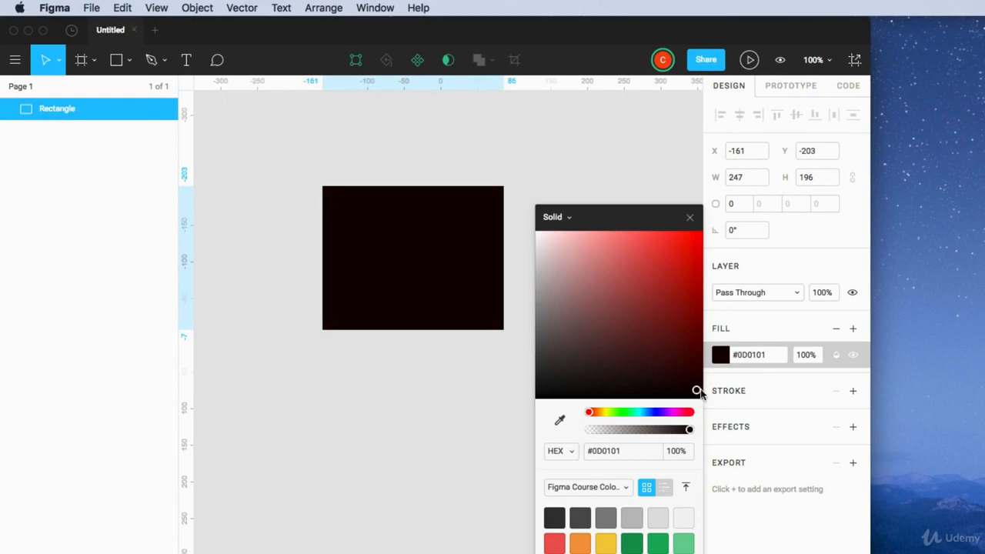
Step: Add a purple #9B51E0 stroke with a weight of 10 to the rectangle
left_click(851, 391)
left_click(725, 417)
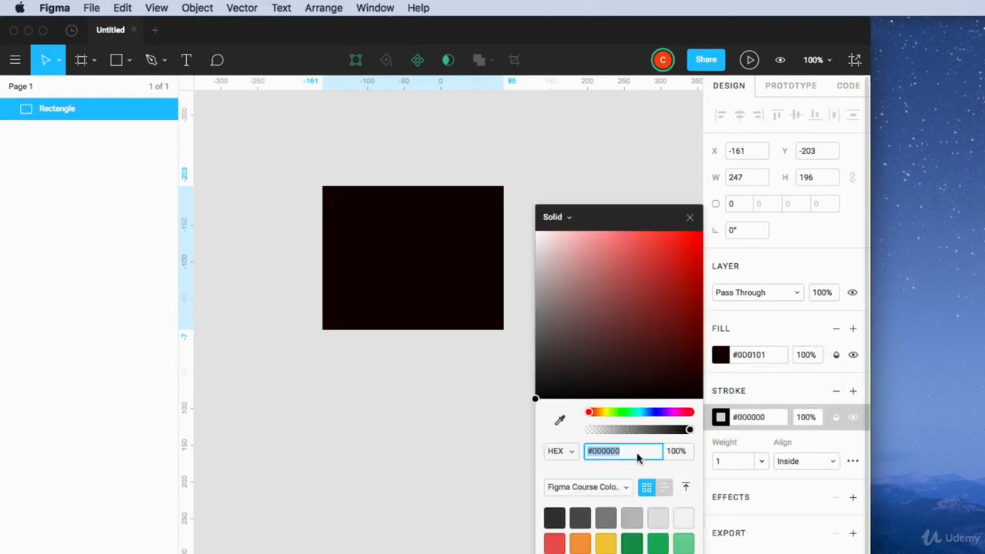
left_click(632, 499)
left_click(732, 463)
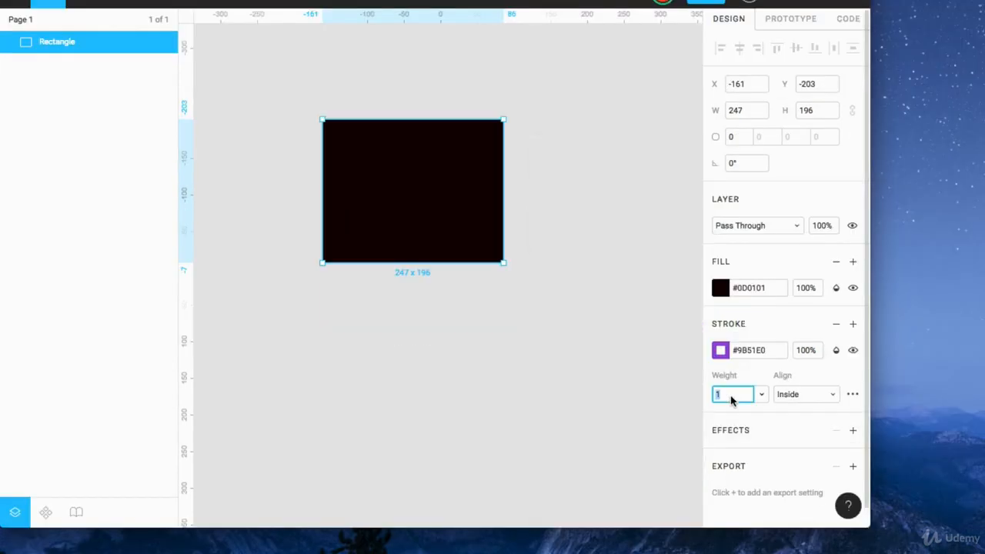
type("10")
key("Return")
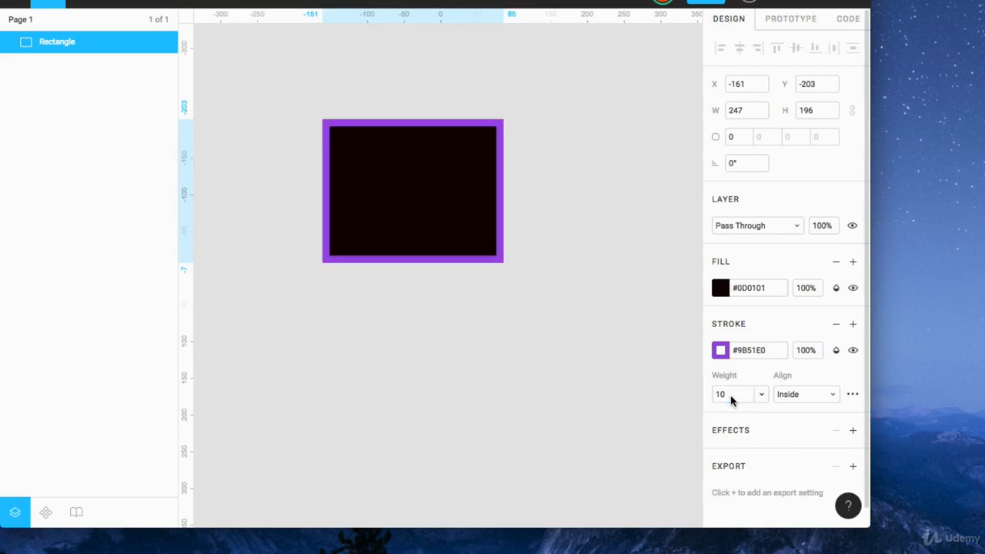
Step: Move the rectangle to about X -149, Y -186 and set its style as the default style
mouse_move(396, 259)
left_mouse_down()
mouse_move(410, 257)
mouse_move(405, 271)
left_mouse_up()
left_click(125, 10)
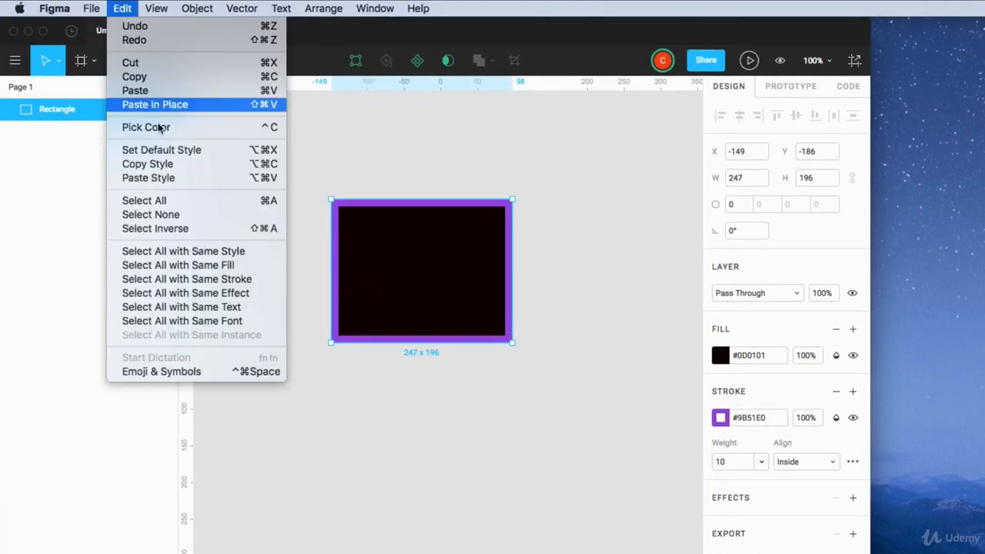
left_click(162, 151)
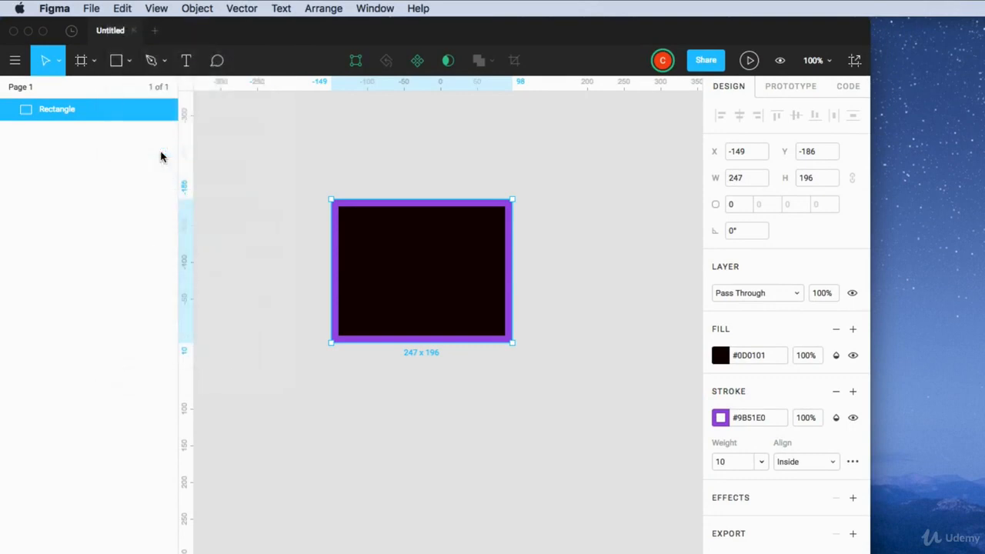
Step: Draw two more rectangles below and beside the first one to test the default style
left_click(117, 61)
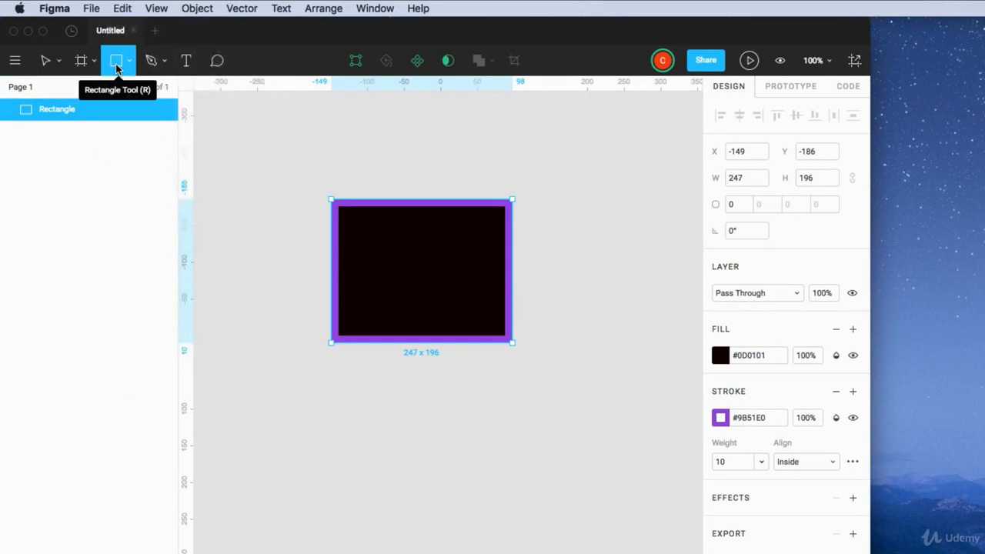
mouse_move(358, 442)
left_mouse_down()
mouse_move(454, 523)
mouse_move(513, 553)
left_mouse_up()
key("r")
mouse_move(541, 288)
left_mouse_down()
mouse_move(613, 404)
mouse_move(657, 436)
left_mouse_up()
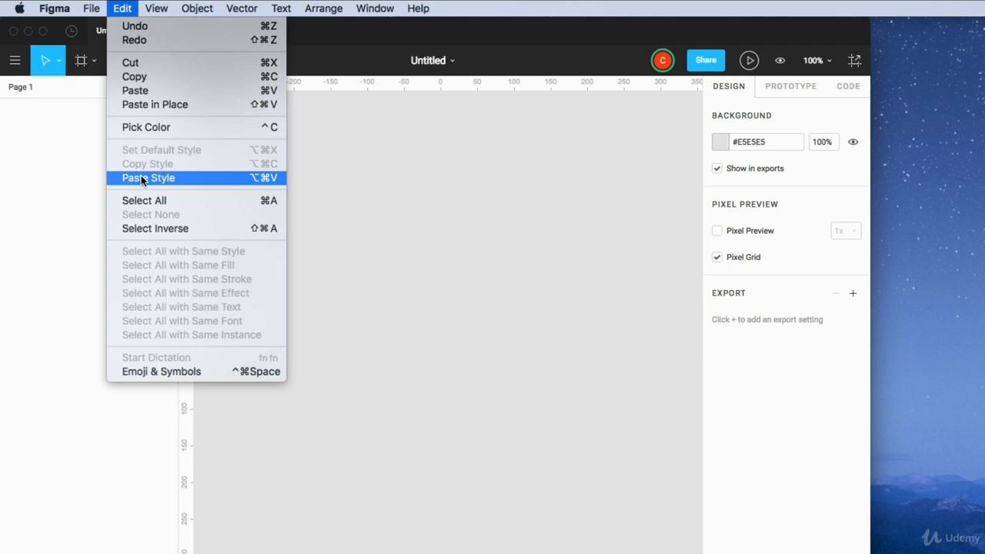
key("Escape")
Step: Draw two rectangles side by side in the default style, about 150 x 174 and about 180 x 182
left_click(116, 60)
left_click_drag(308, 201, 418, 328)
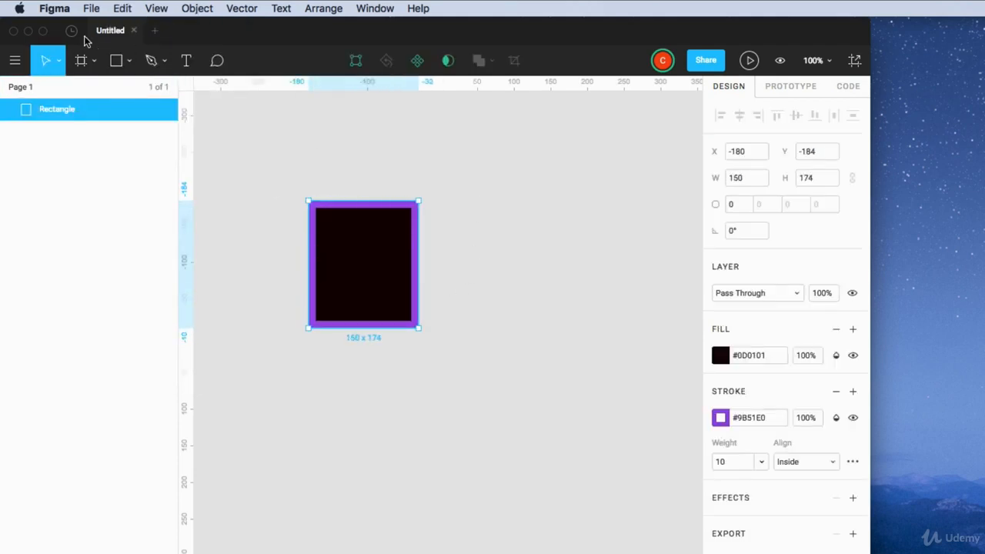
key("r")
mouse_move(470, 195)
left_mouse_down()
mouse_move(550, 257)
mouse_move(605, 334)
mouse_move(545, 293)
mouse_move(528, 211)
left_mouse_up()
Step: Set the fill of the 150 x 174 rectangle to white #FFFFFF
left_click(370, 302)
left_click(720, 355)
left_click(442, 180)
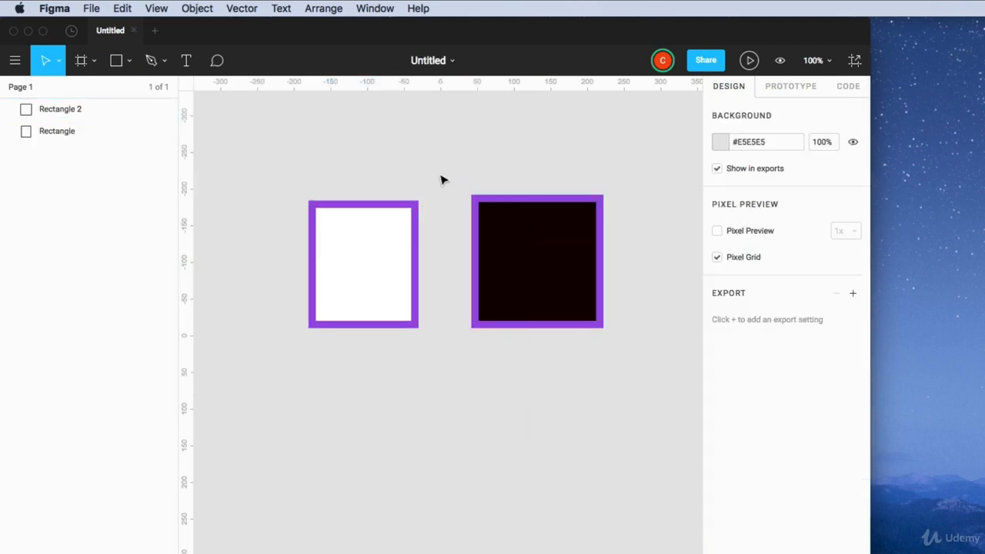
Step: Copy the white rectangle's style and paste it onto the black rectangle
left_click(477, 251)
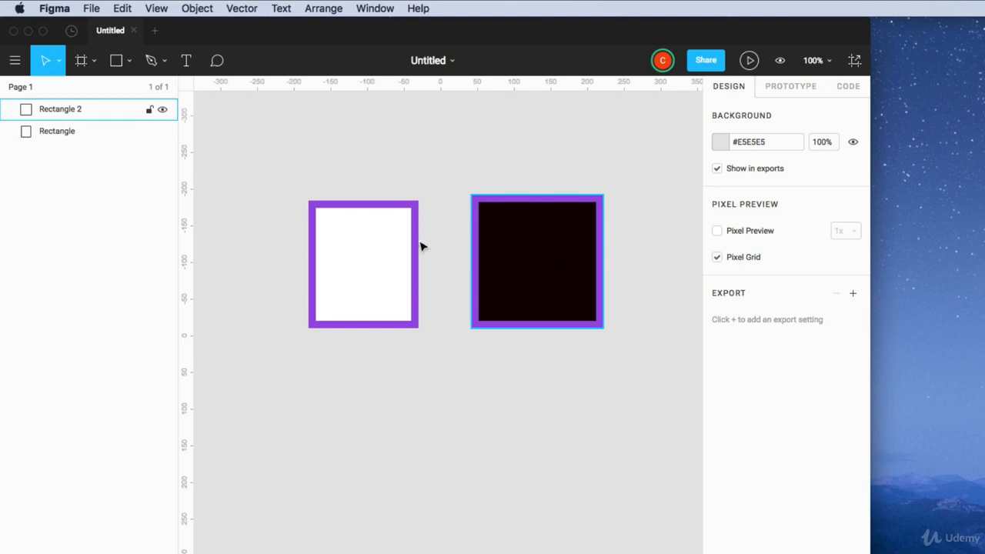
left_click(356, 248)
left_click(122, 9)
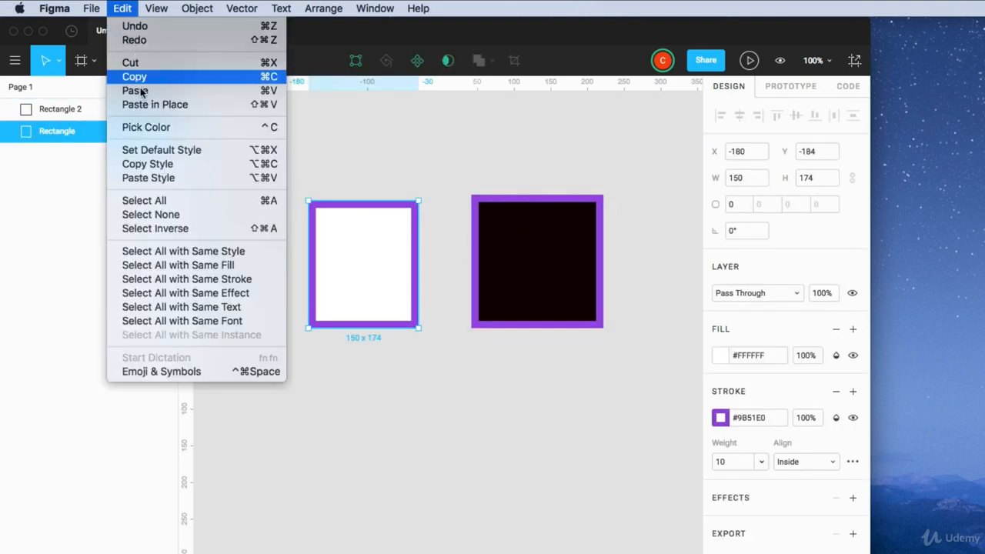
left_click(154, 165)
left_click(556, 254)
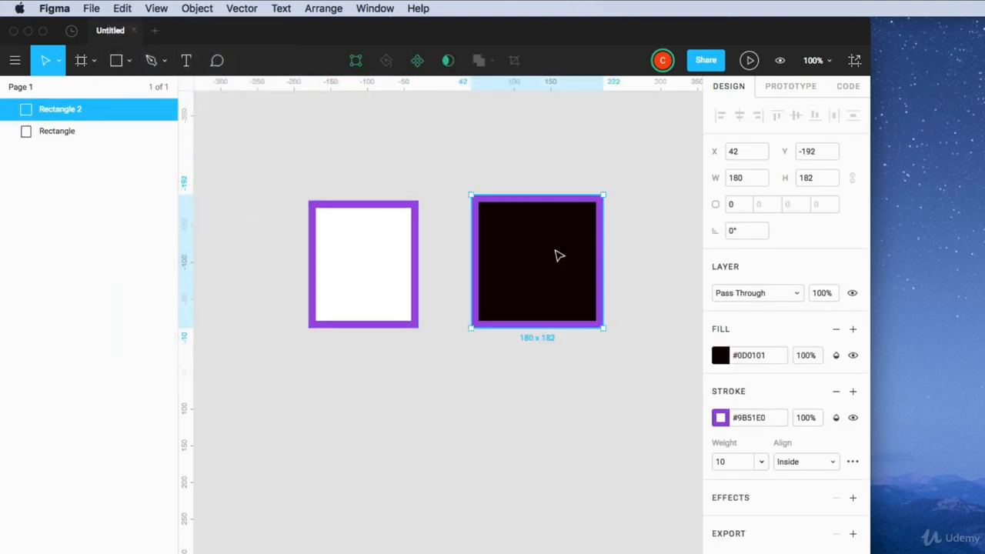
left_click(115, 9)
left_click(153, 178)
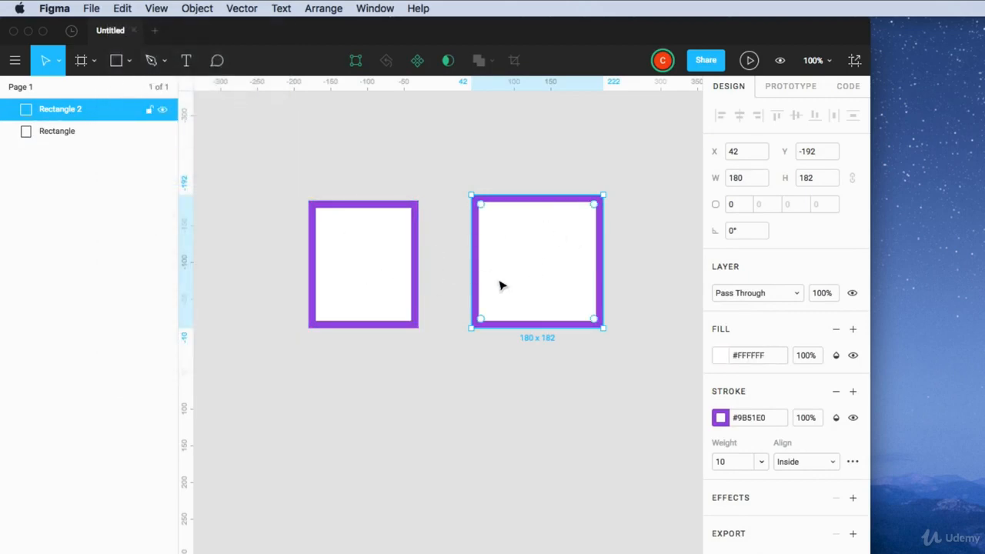
Step: Select all objects on the page and clear the selection again with Select None
left_click(122, 9)
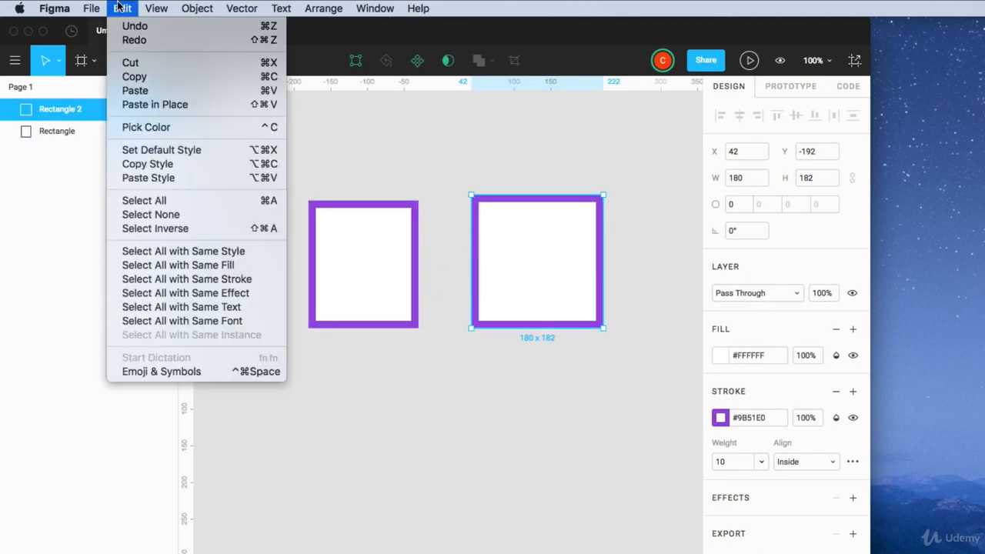
left_click(160, 205)
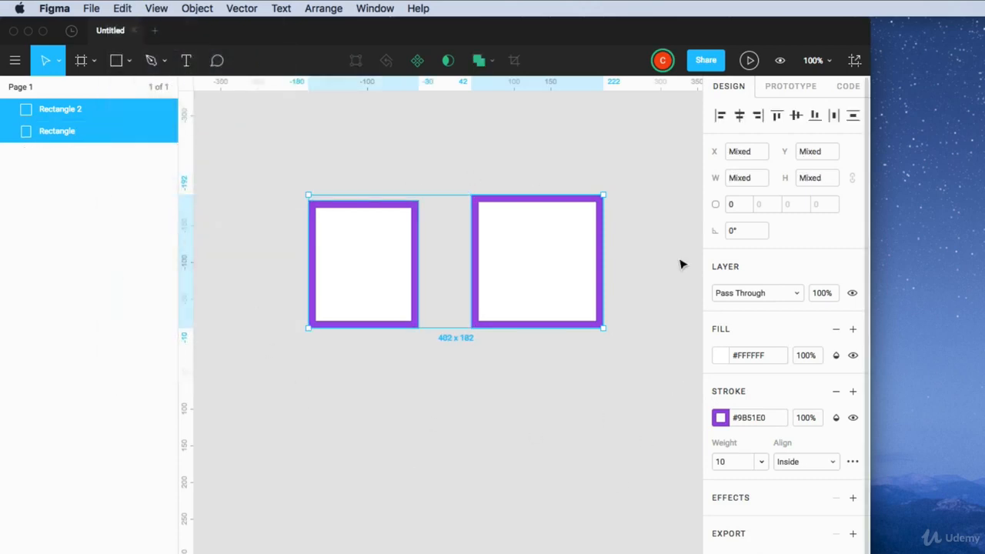
left_click(122, 9)
left_click(143, 214)
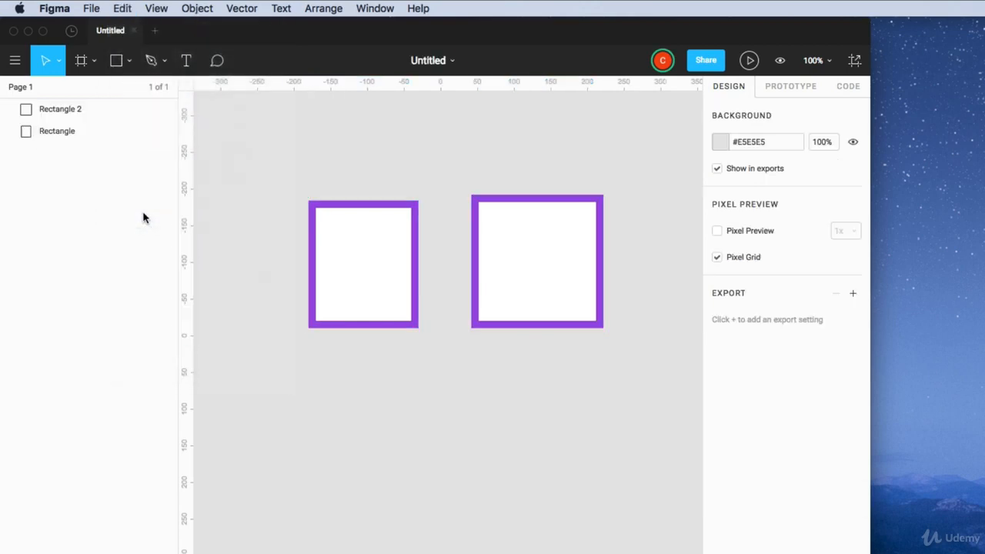
Step: Select the 150 x 174 rectangle and invert the selection with Select Inverse
left_click_drag(279, 166, 381, 315)
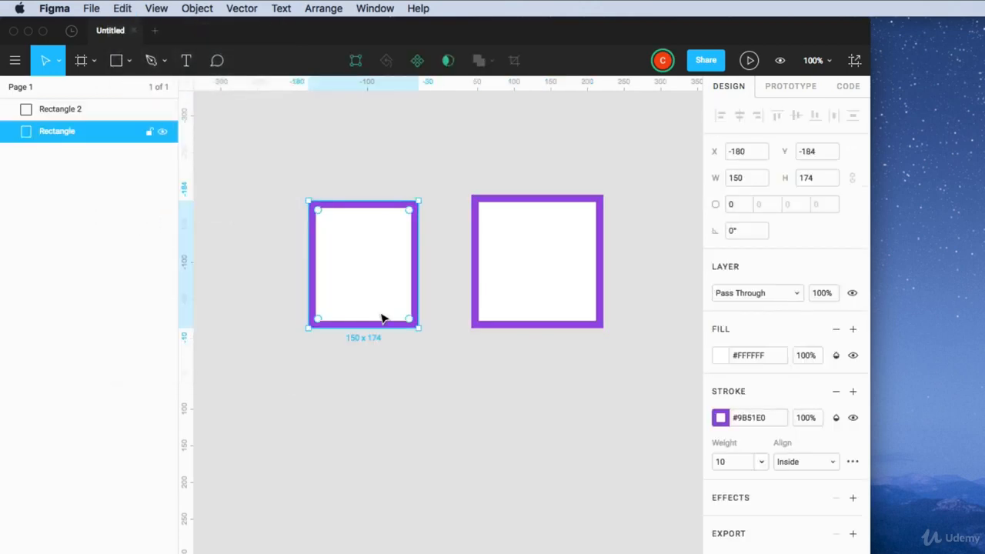
left_click(122, 9)
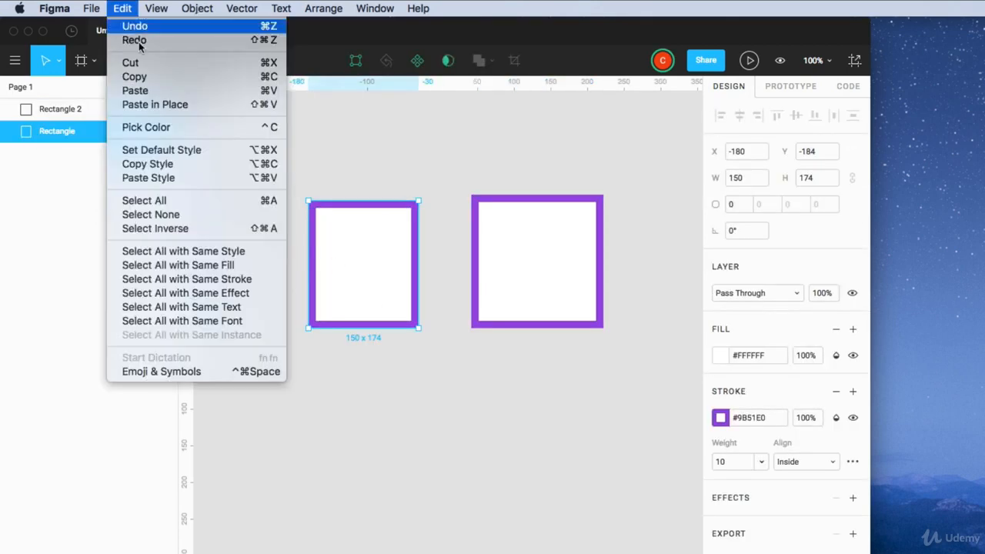
left_click(162, 229)
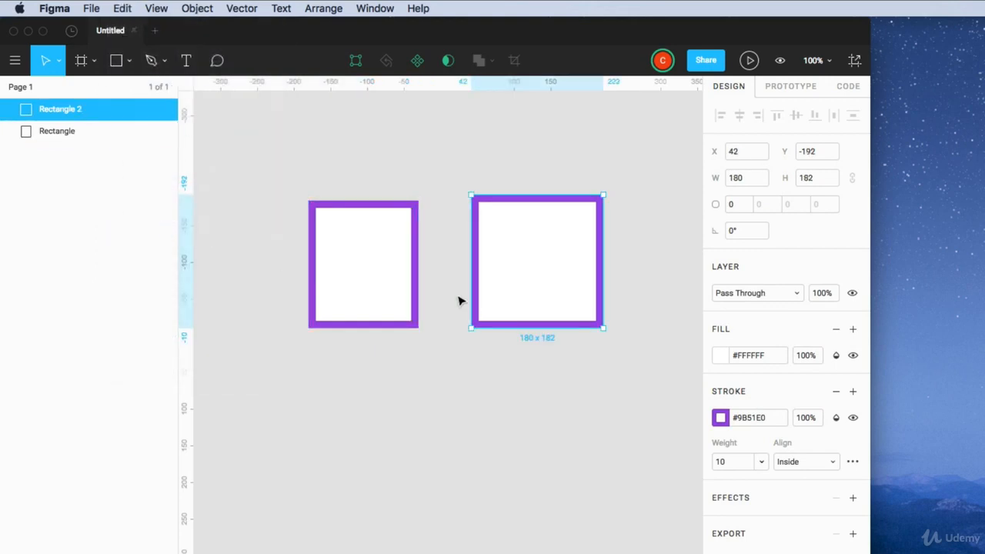
left_click(123, 9)
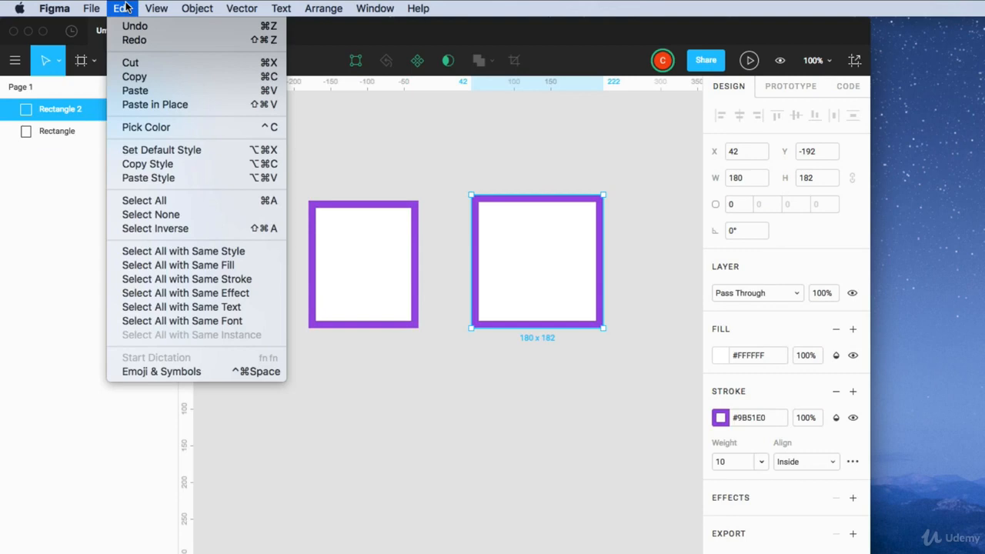
left_click(438, 405)
Step: Duplicate both rectangles below the originals and fill the two copies with black
left_click_drag(366, 374, 537, 402)
key("alt")
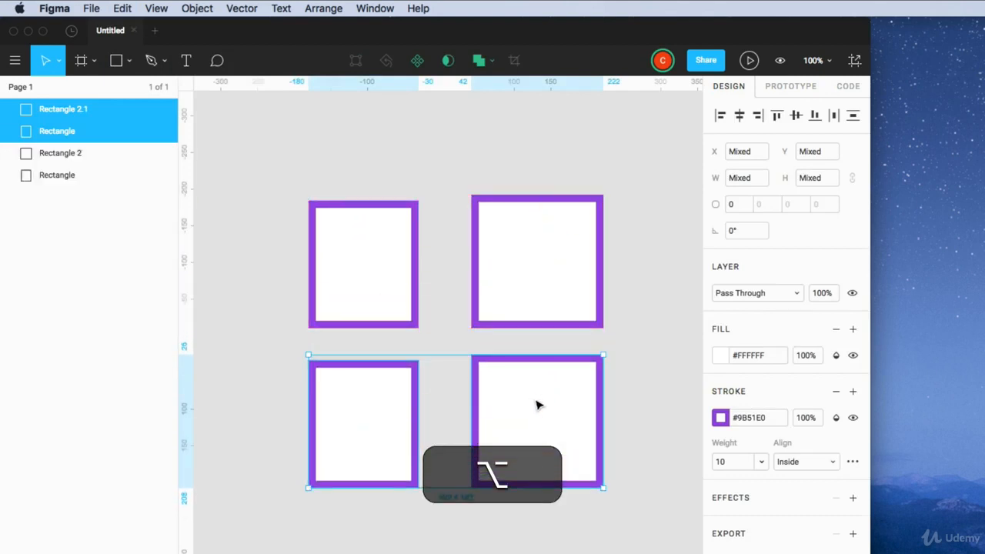
left_click(720, 356)
left_click_drag(698, 284, 501, 413)
left_click(409, 154)
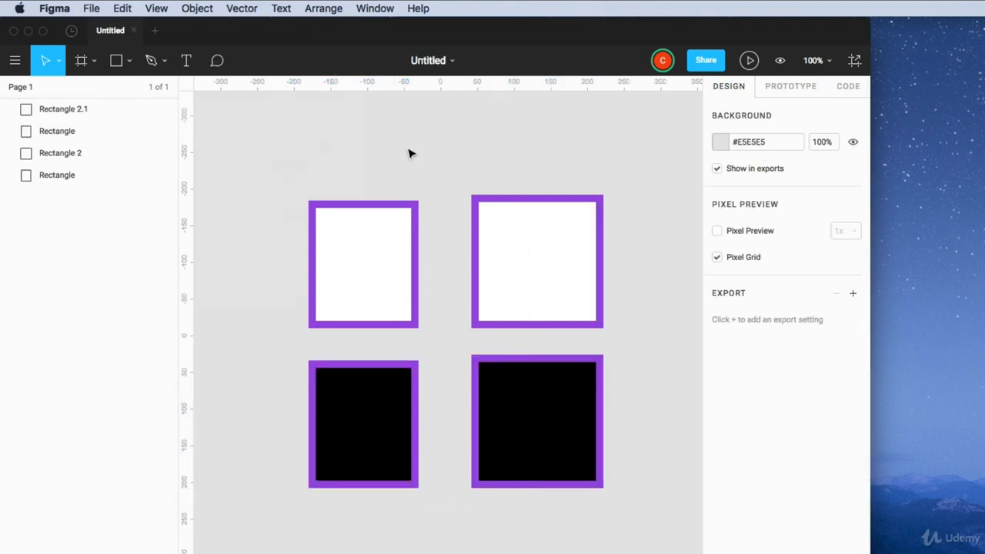
Step: Select all objects that share the fill of the 150 x 174 white rectangle using Select All with Same Fill
left_click(374, 241)
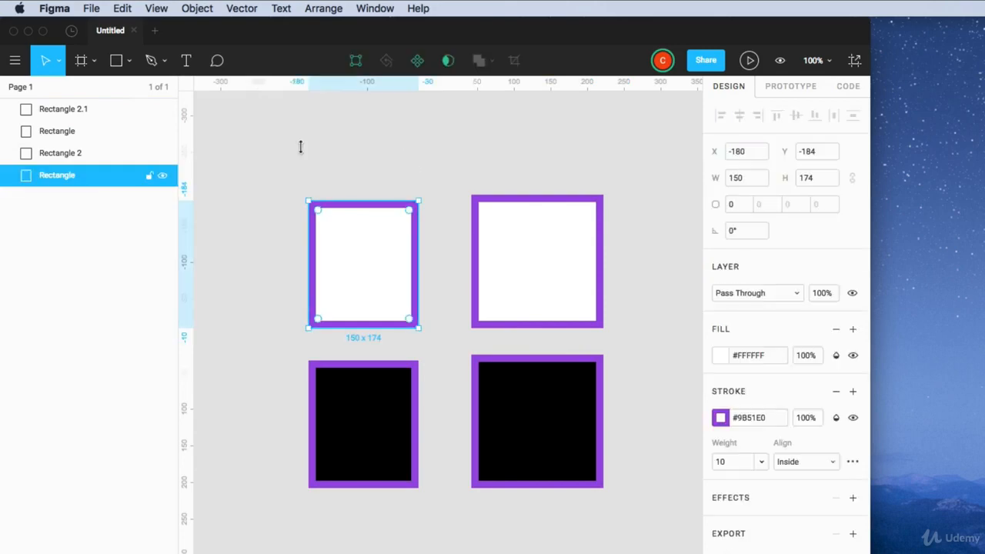
left_click(126, 9)
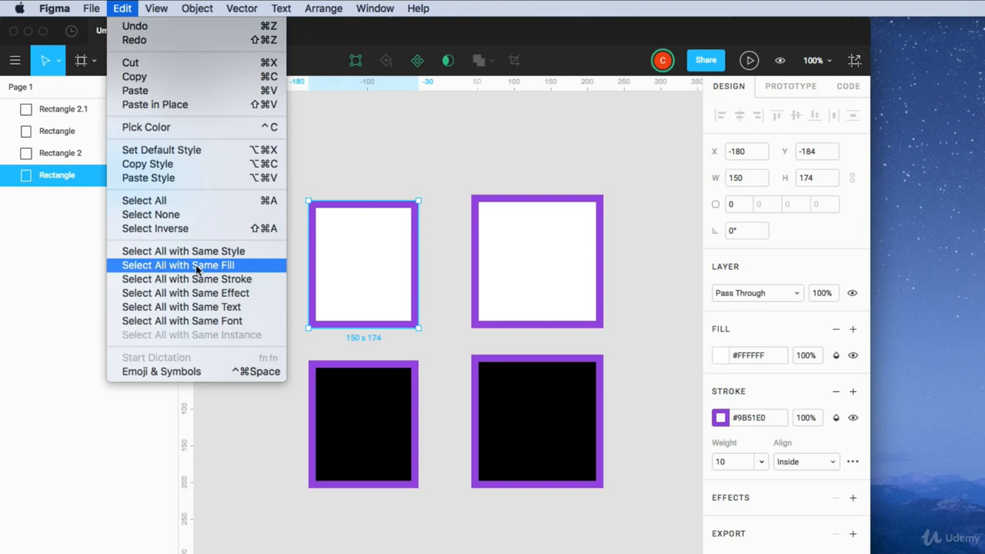
left_click(500, 272, "shift")
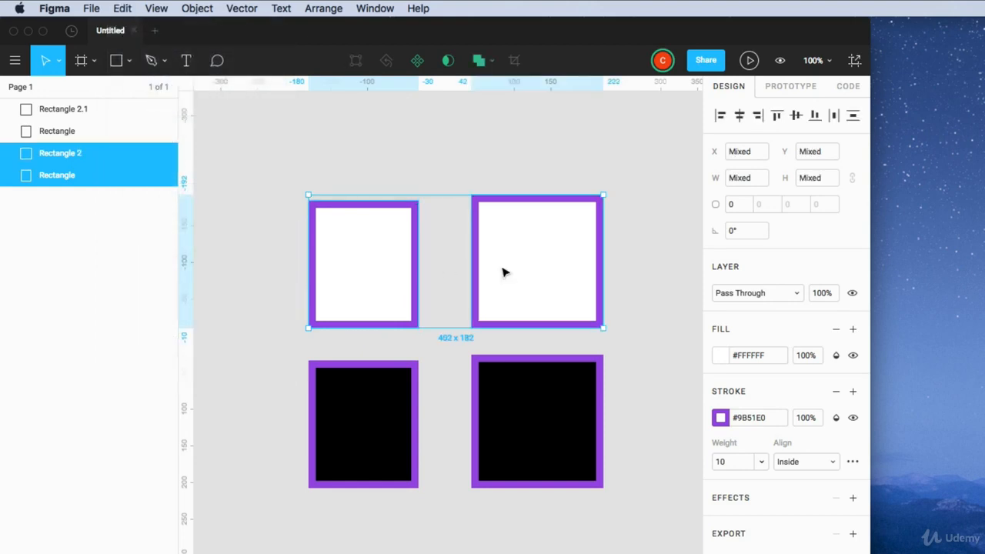
left_click(124, 9)
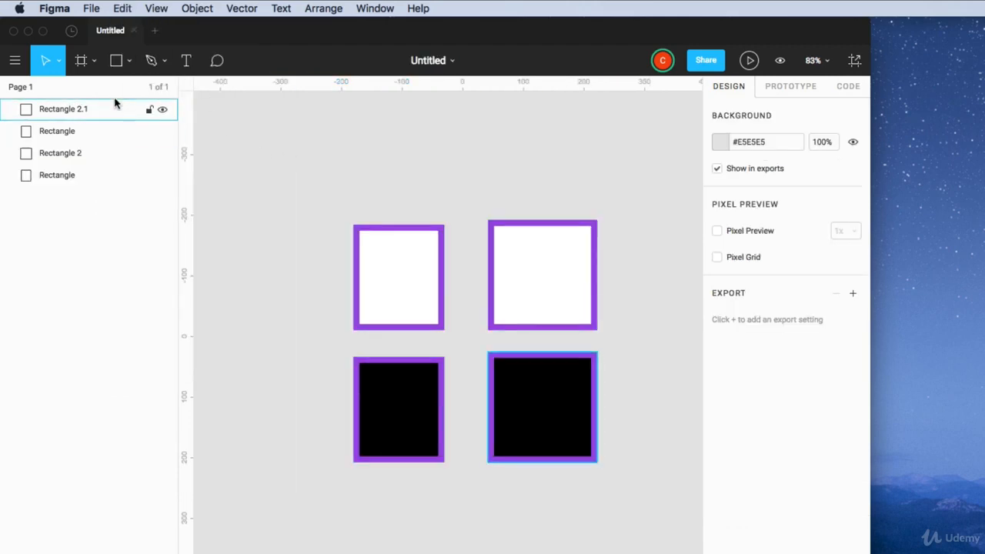
Step: Draw a frame about 541 x 532 around all four rectangles and deselect it
key("f")
left_click_drag(311, 185, 640, 509)
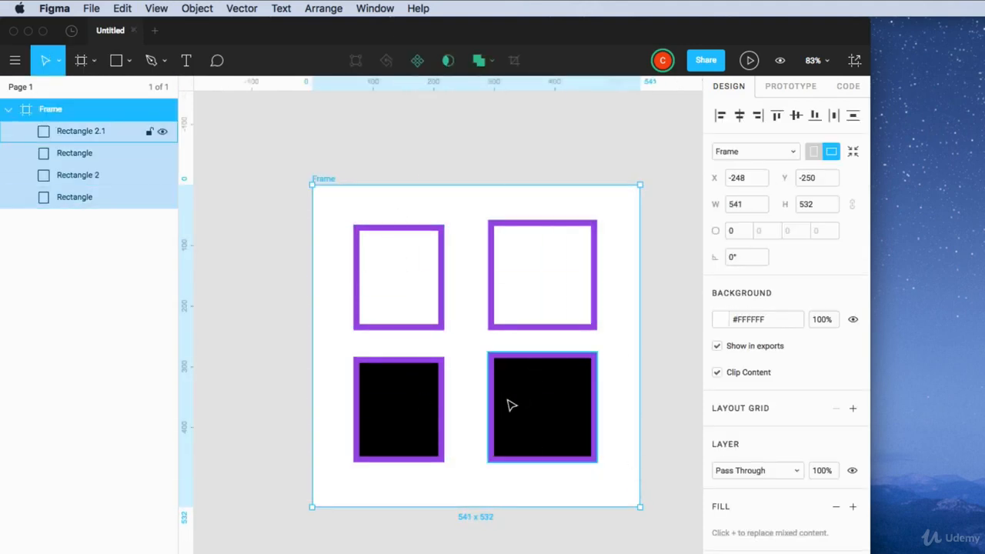
left_click(283, 267)
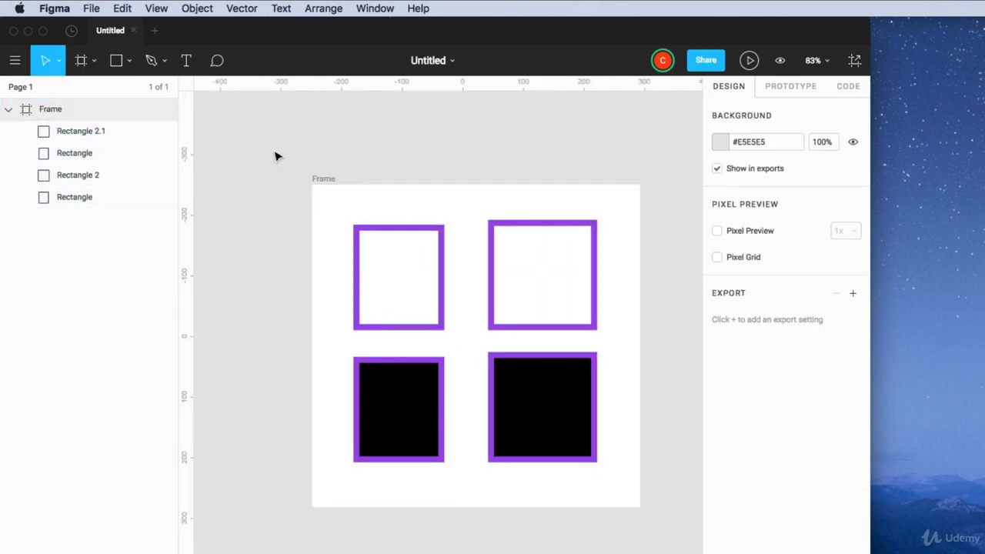
Step: Show the pixel grid and inspect it up close at the upper edge of the small white rectangle
left_click(155, 7)
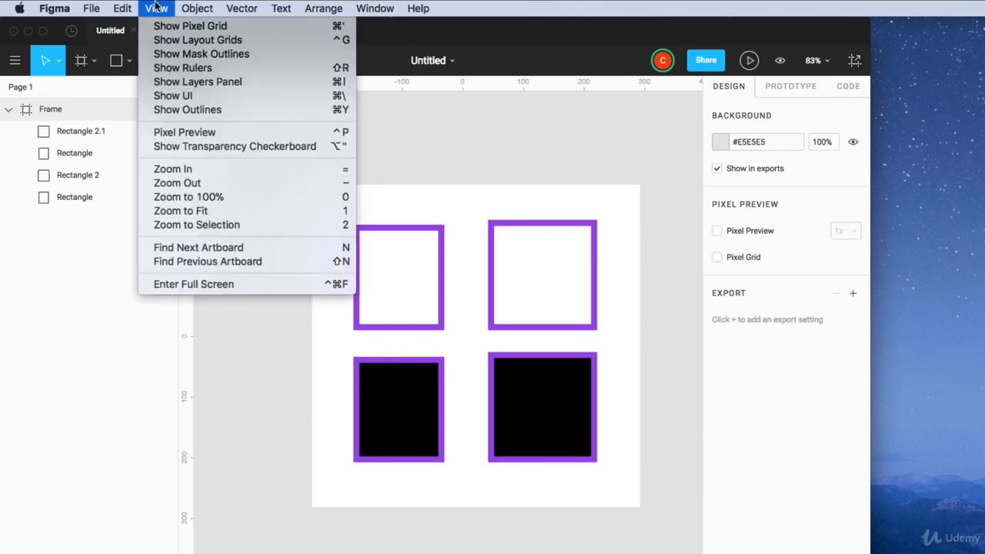
left_click(184, 26)
left_click(346, 184)
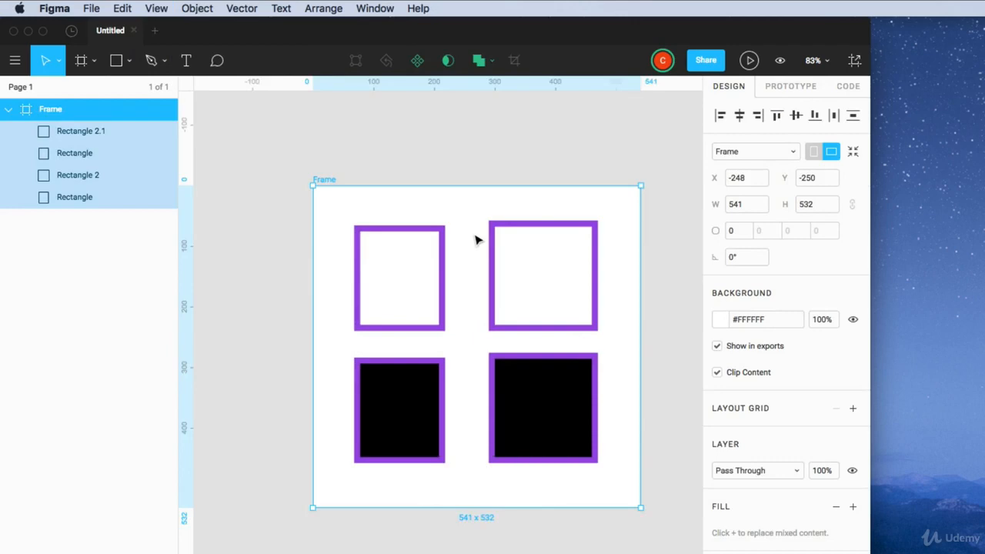
scroll(408, 230, "up", 15)
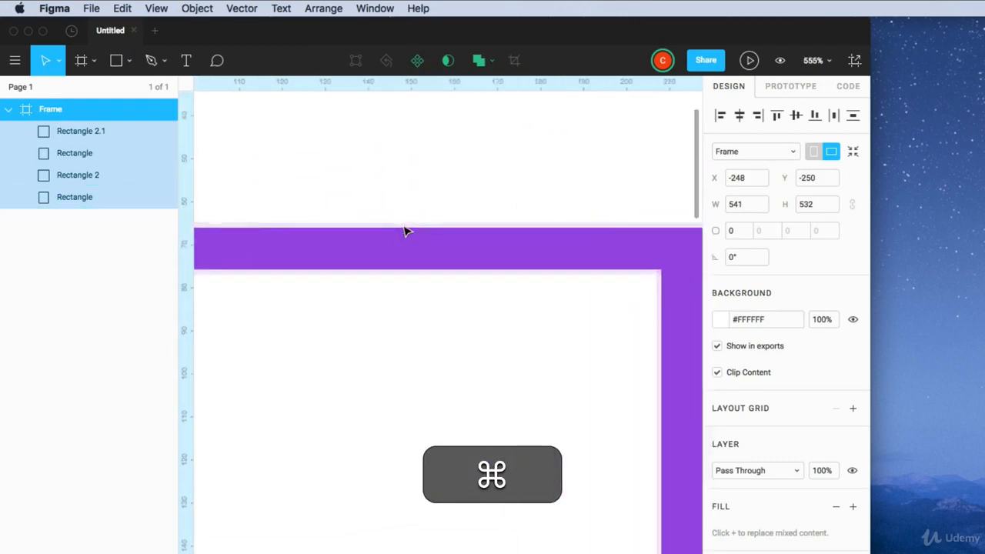
scroll(408, 230, "up", 8)
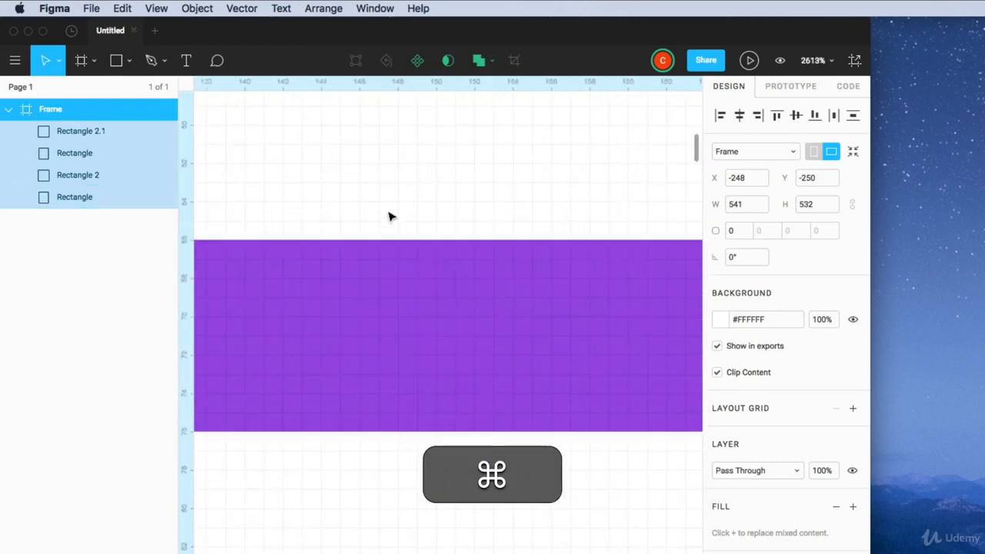
scroll(430, 219, "down", 20)
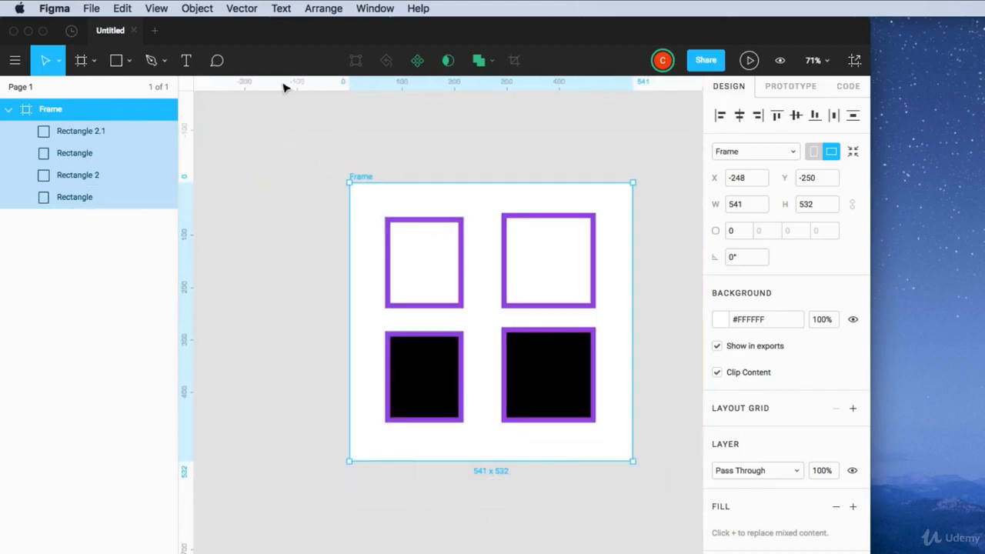
Step: Add a 10px layout grid to the frame and hide layout grids from the canvas
left_click(196, 8)
mouse_move(156, 7)
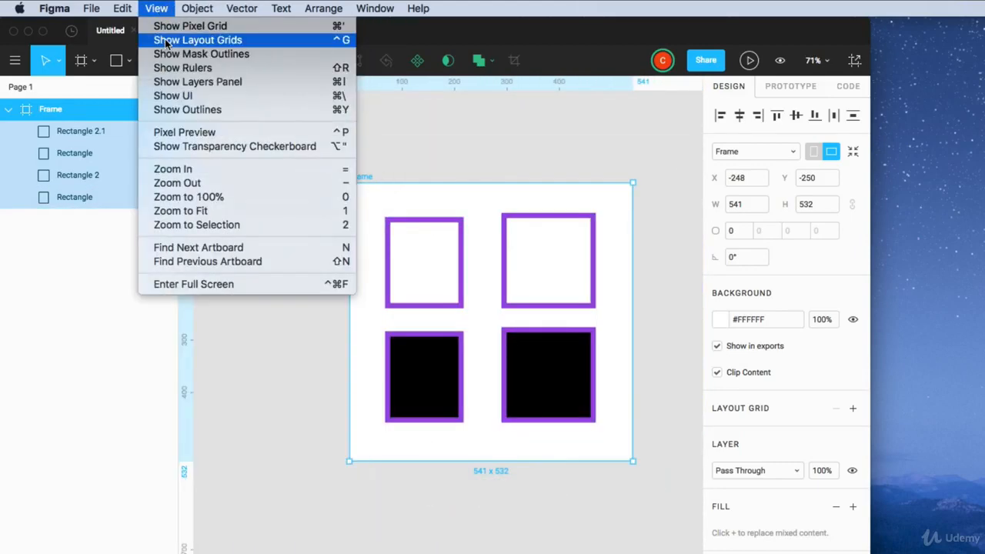
left_click(165, 42)
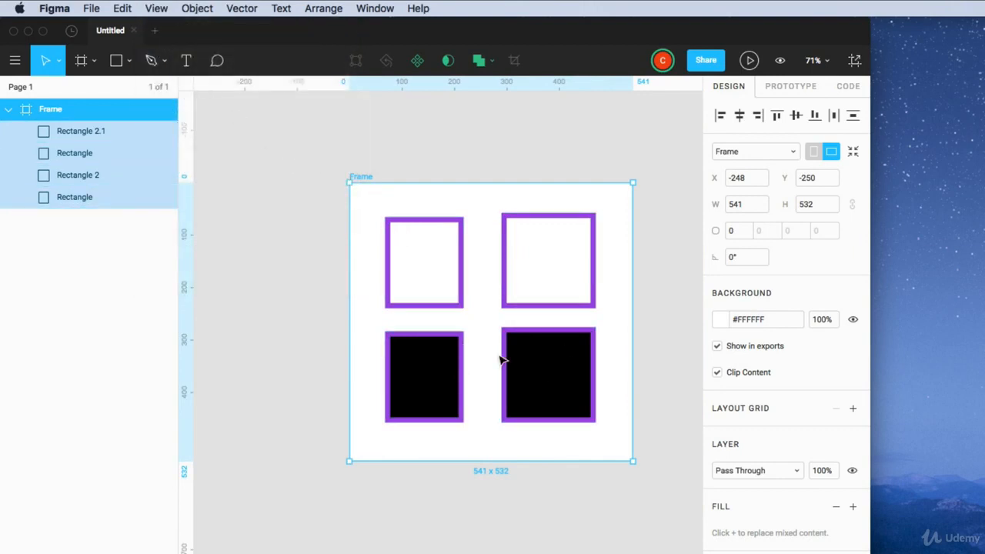
left_click(853, 409)
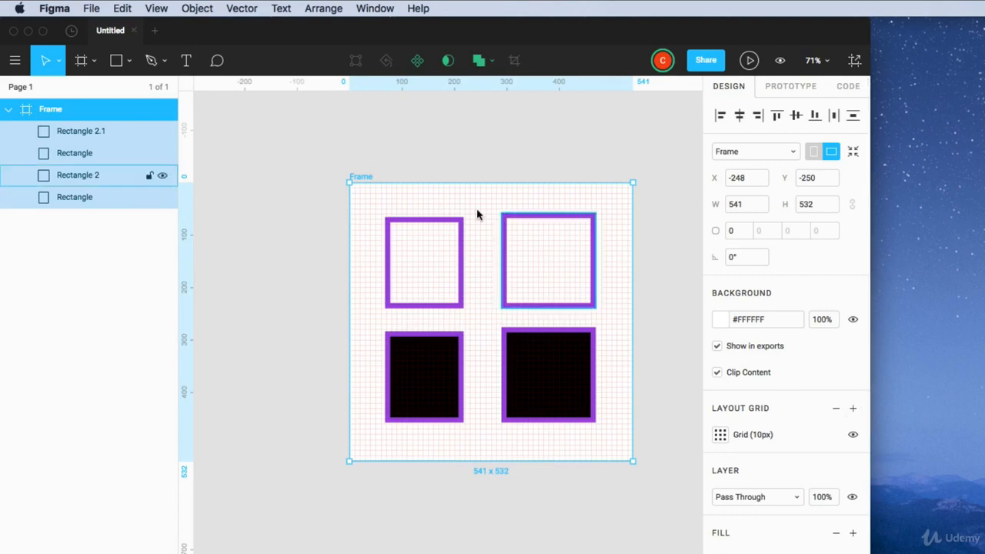
left_click(156, 8)
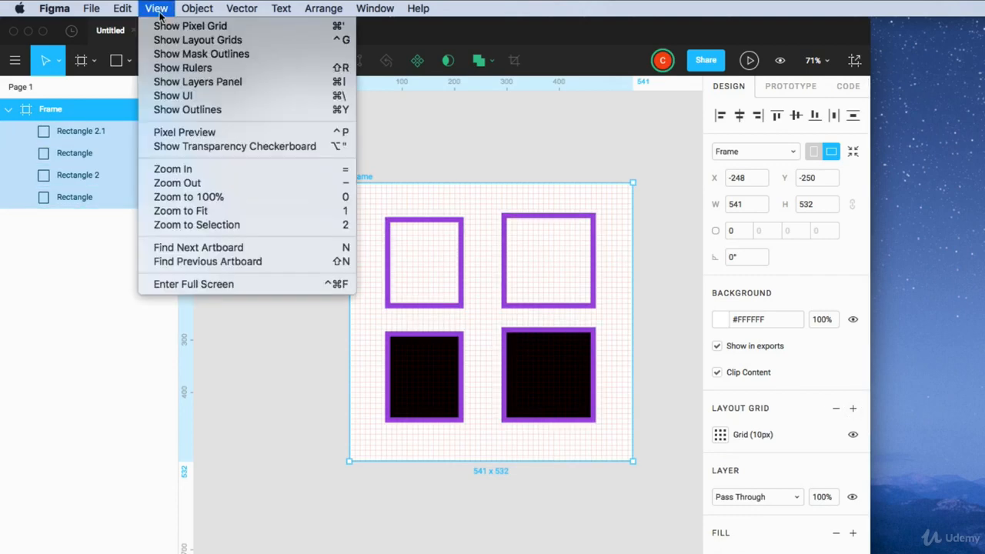
left_click(166, 40)
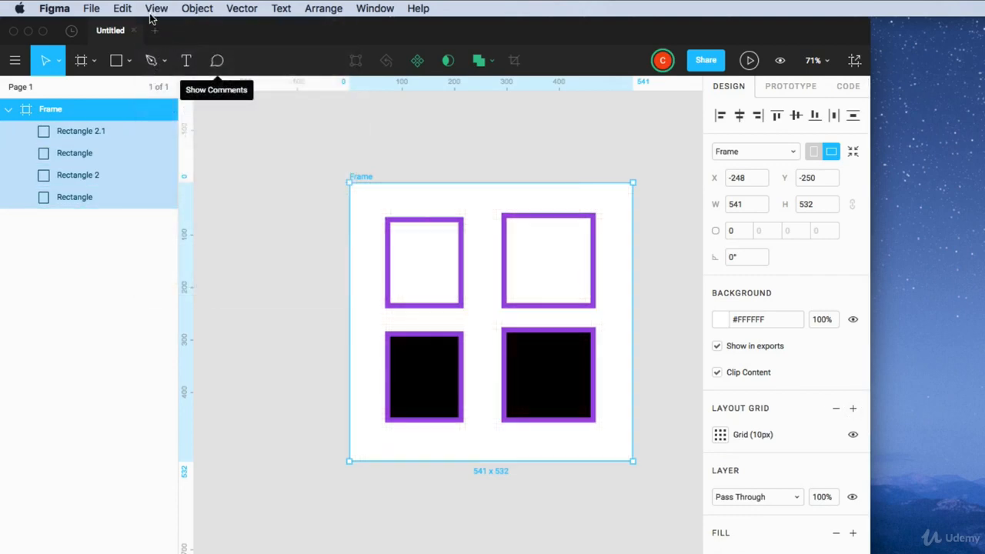
Step: Hide the rulers and show them again
left_click(156, 8)
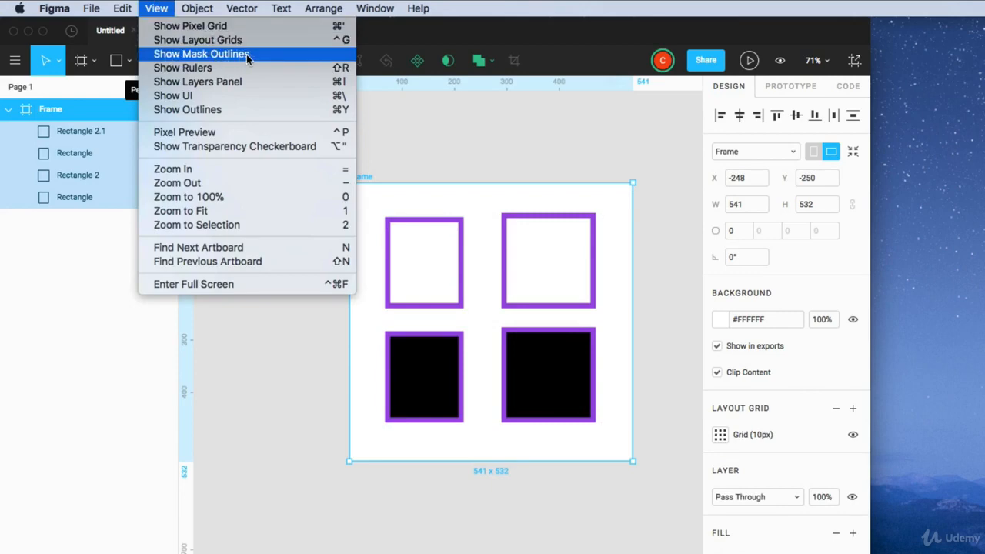
left_click(183, 69)
left_click(167, 9)
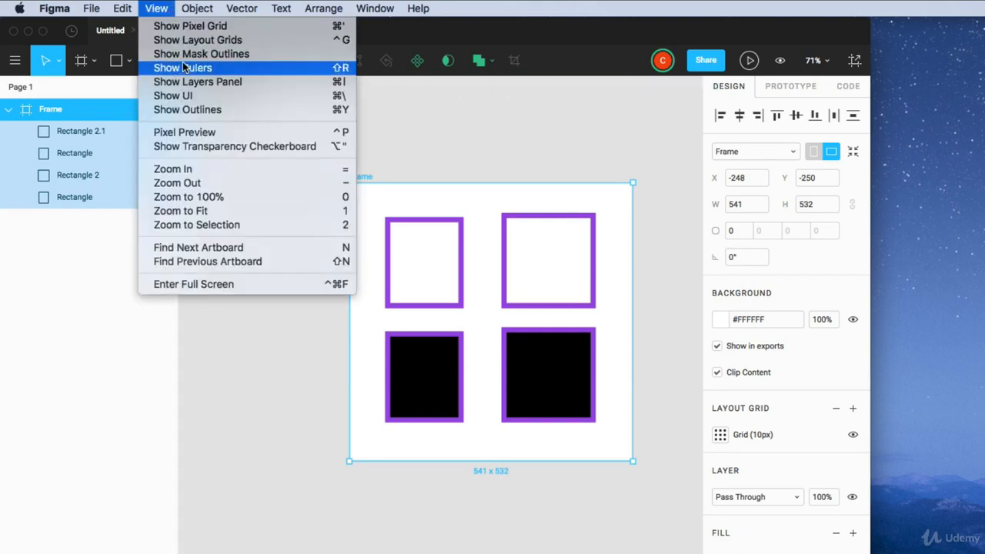
left_click(181, 68)
Step: Hide the whole interface with Show UI and bring it back
left_click(163, 8)
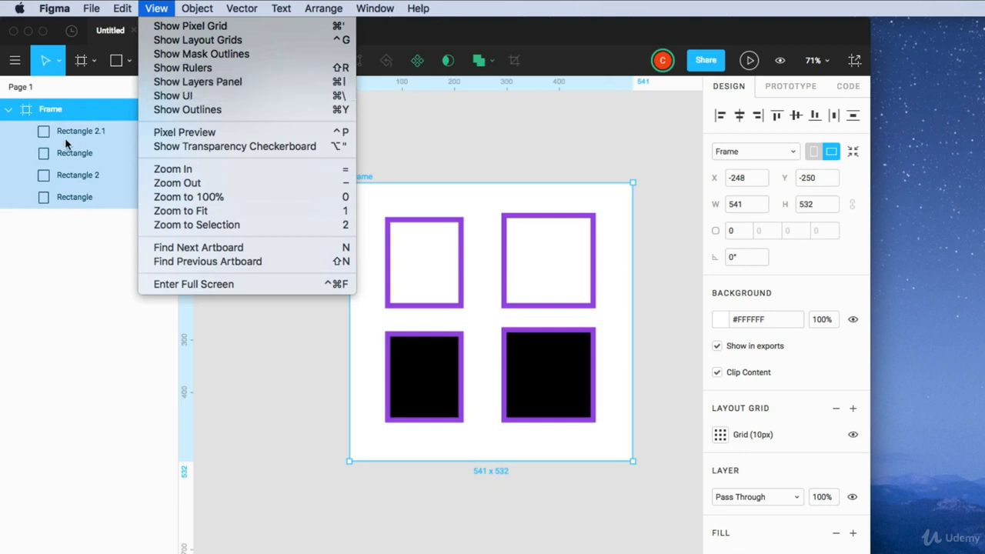
left_click(176, 97)
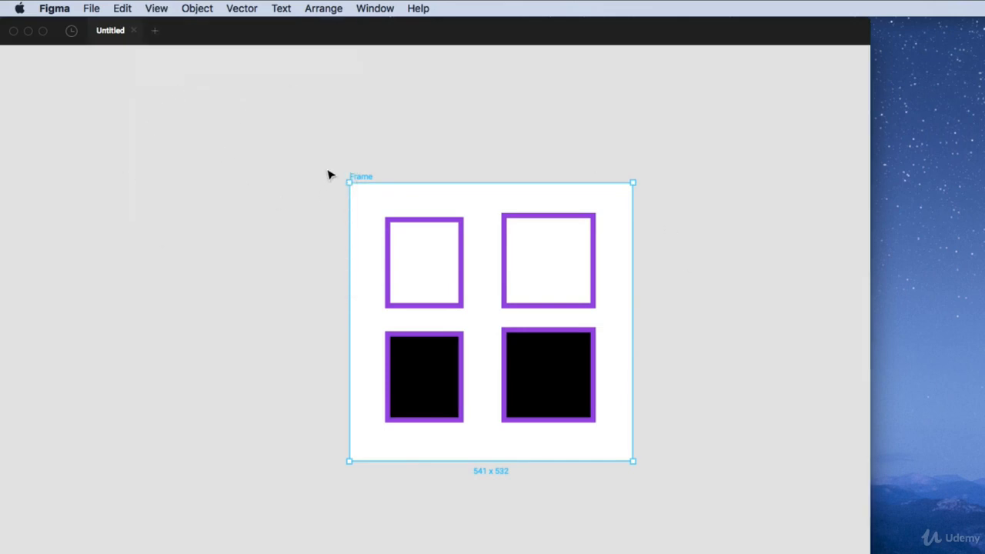
left_click(158, 8)
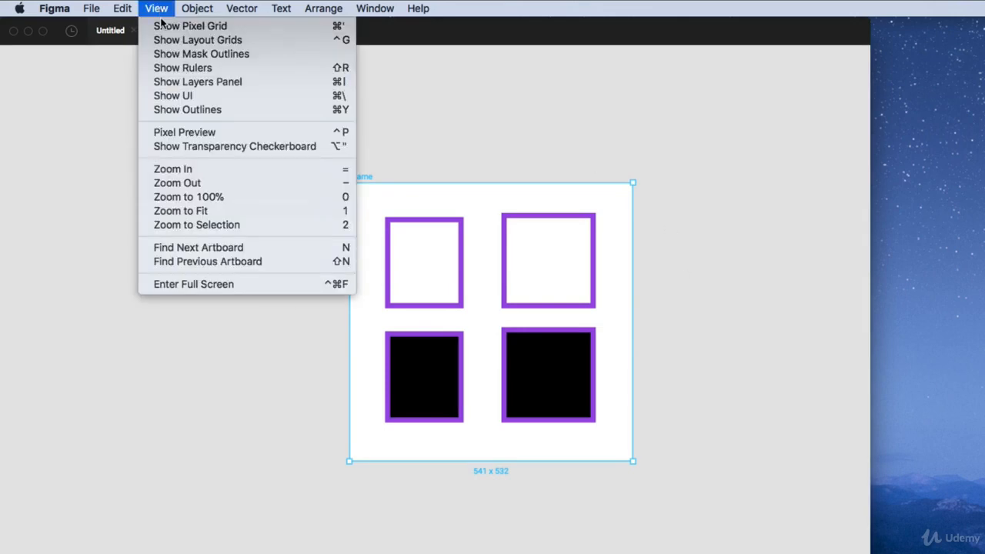
left_click(188, 98)
Step: Switch the canvas to outline display, deselect the frame, and return to the normal display
left_click(158, 8)
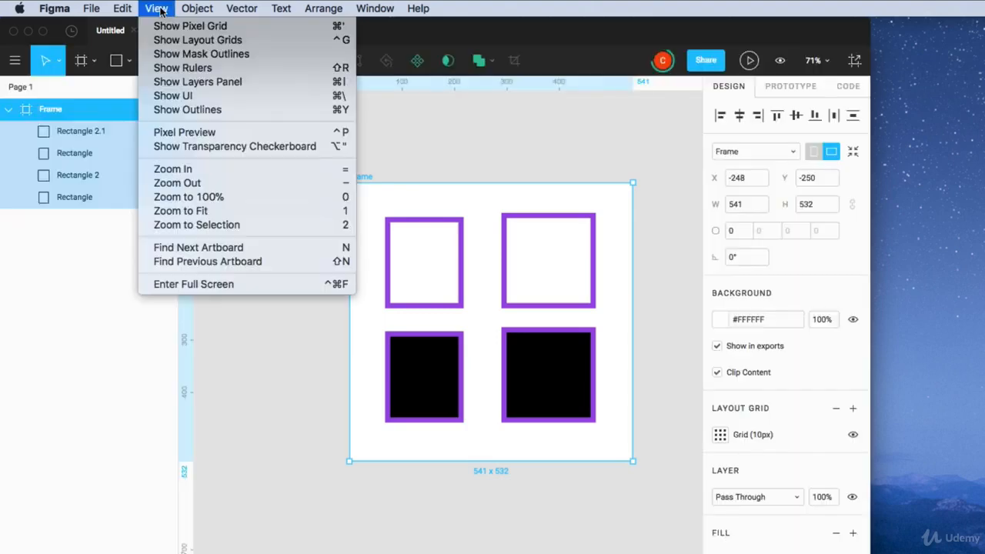
left_click(182, 110)
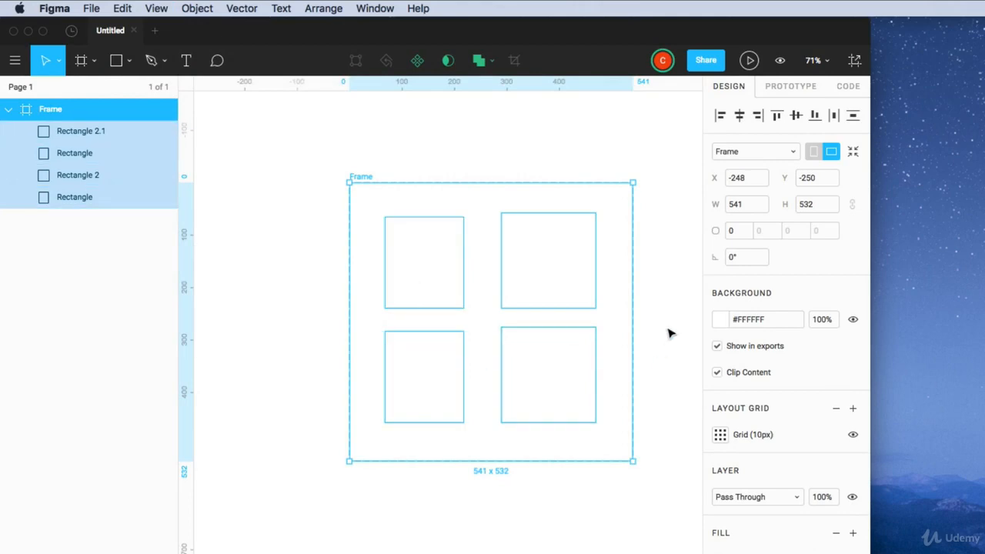
left_click(654, 244)
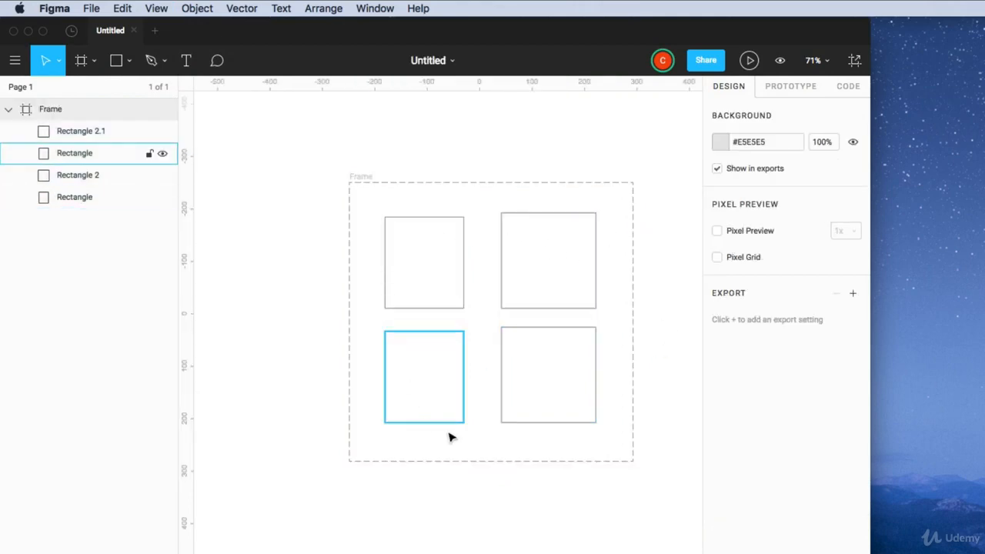
left_click(157, 9)
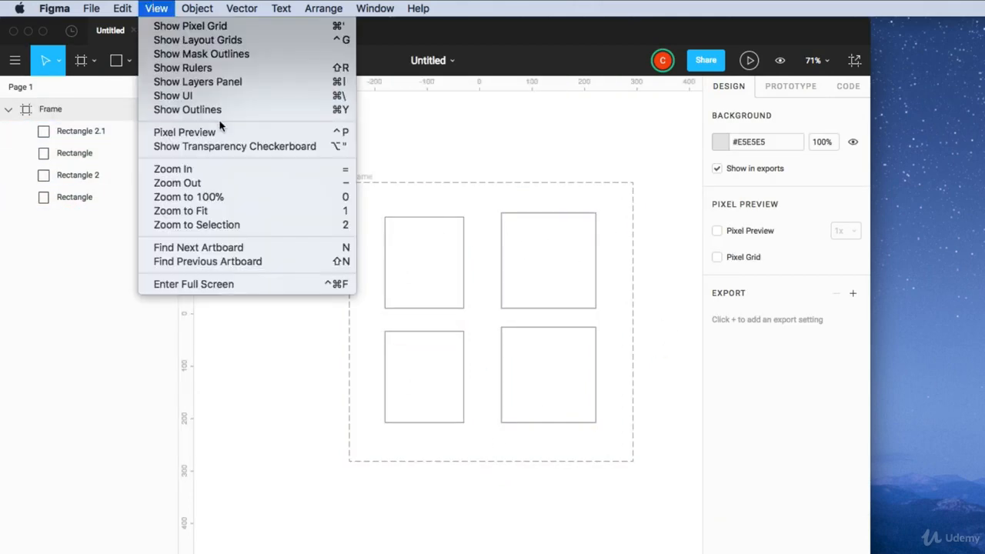
left_click(187, 109)
Step: Turn on Pixel Preview at 1x and select the small white rectangle to inspect its upper-left corner
left_click(156, 9)
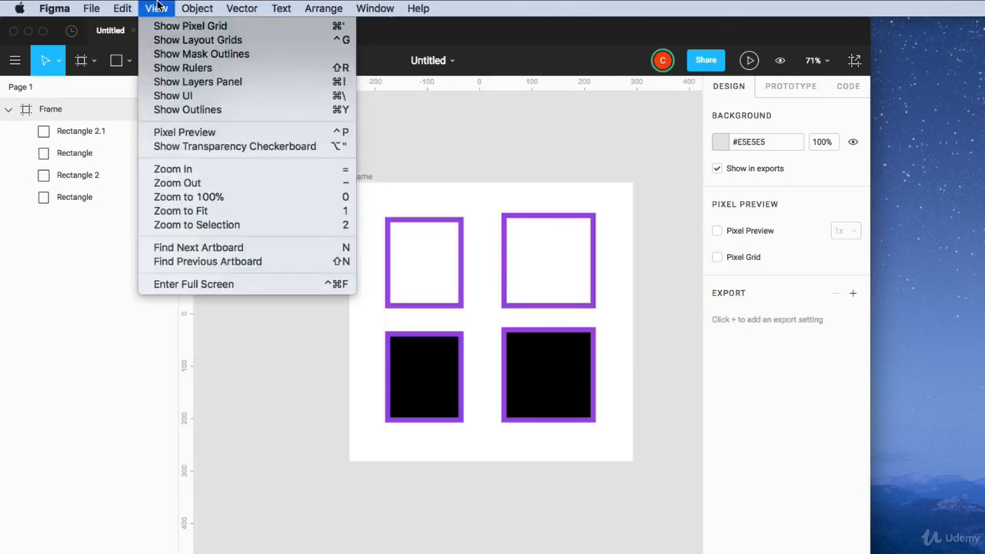
left_click(180, 133)
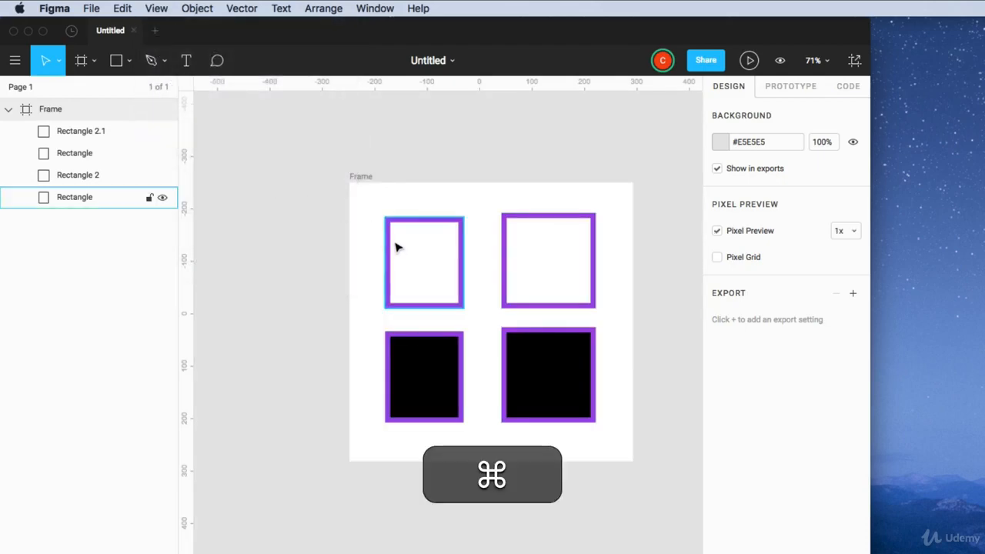
scroll(377, 227, "up", 10)
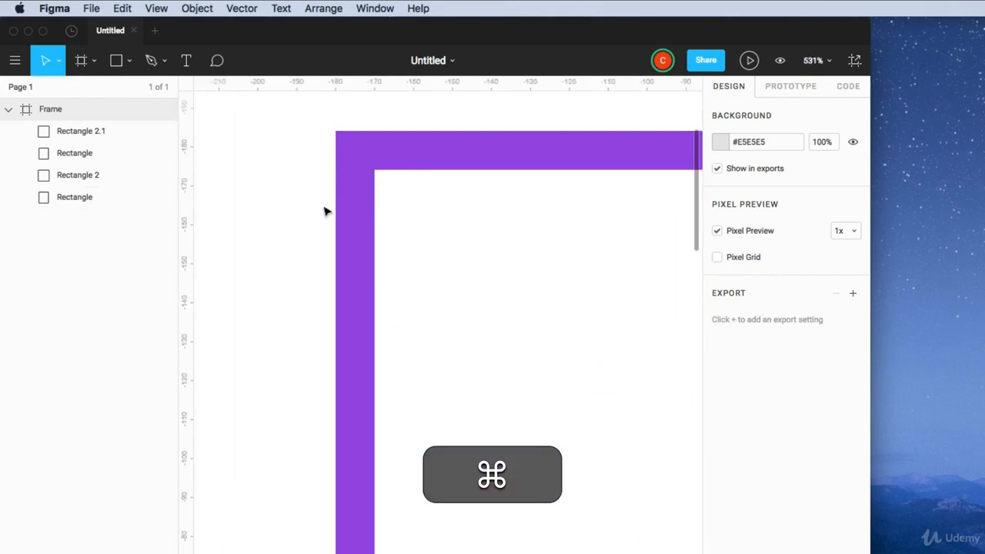
left_click(352, 156)
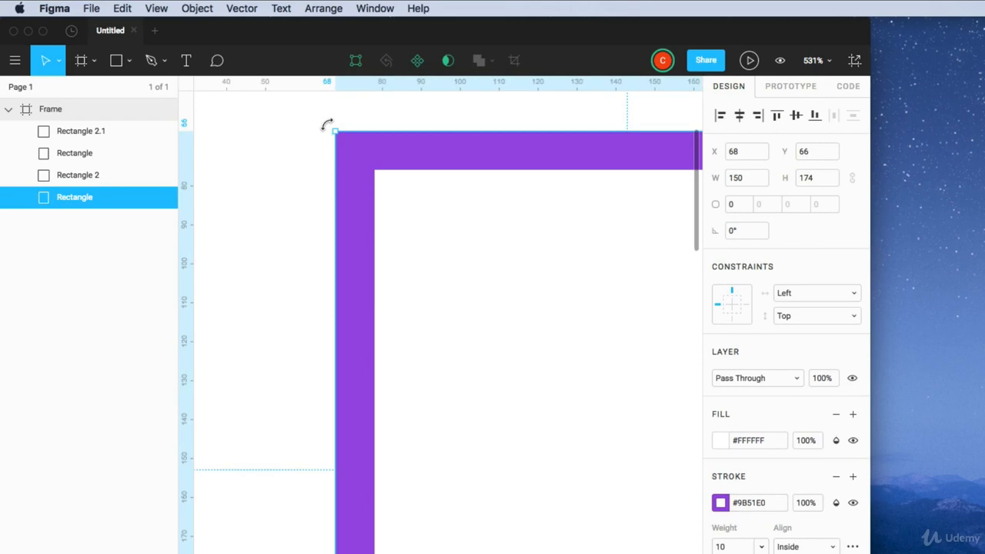
Step: Rotate the small white rectangle to about -9.09° and turn off Pixel Preview
left_click_drag(326, 125, 404, 102)
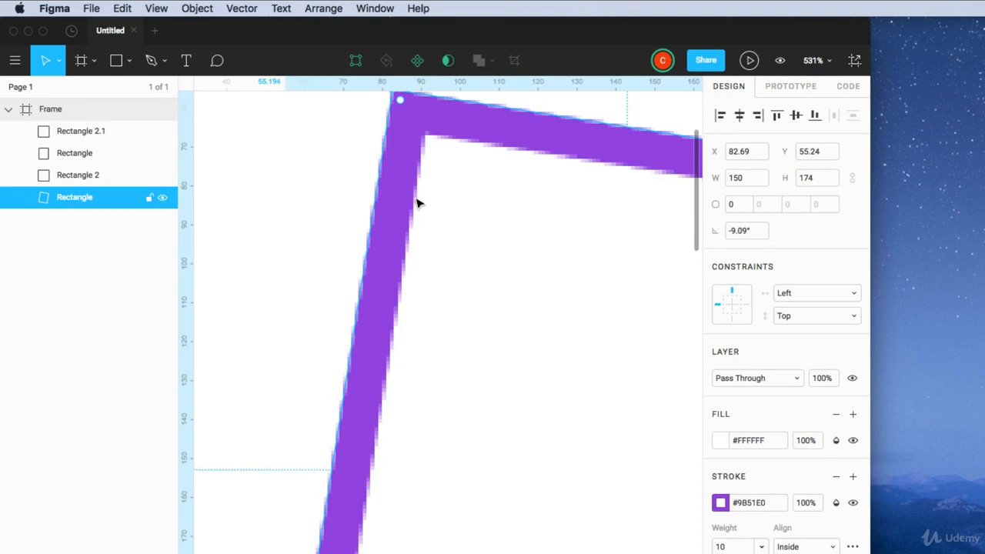
left_click(354, 205)
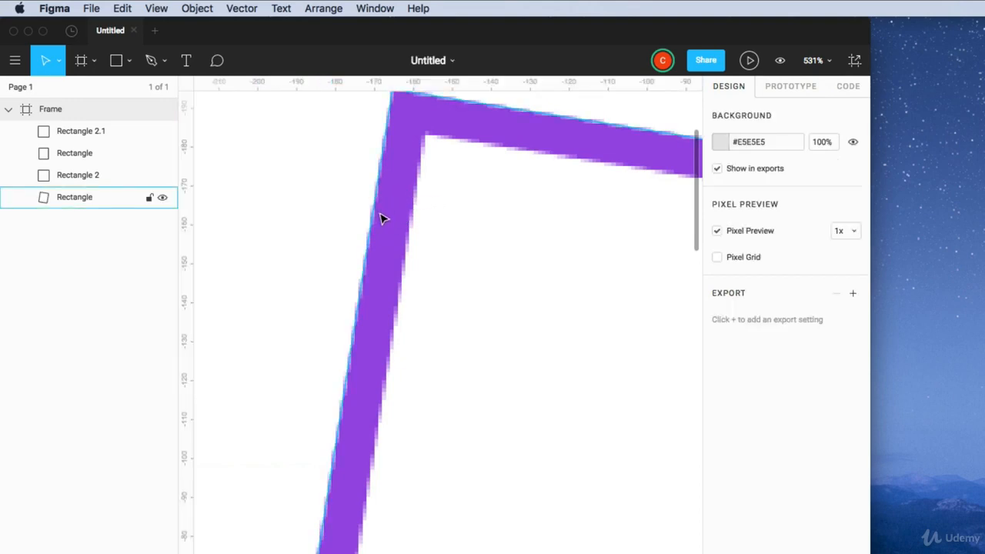
key("ctrl+p")
key("shift+1")
left_click(156, 7)
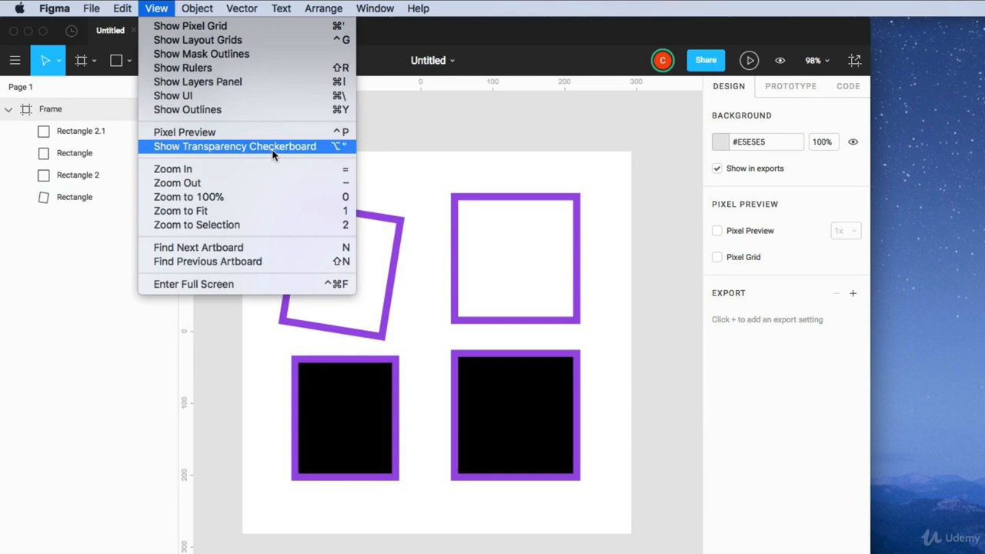
left_click(495, 208)
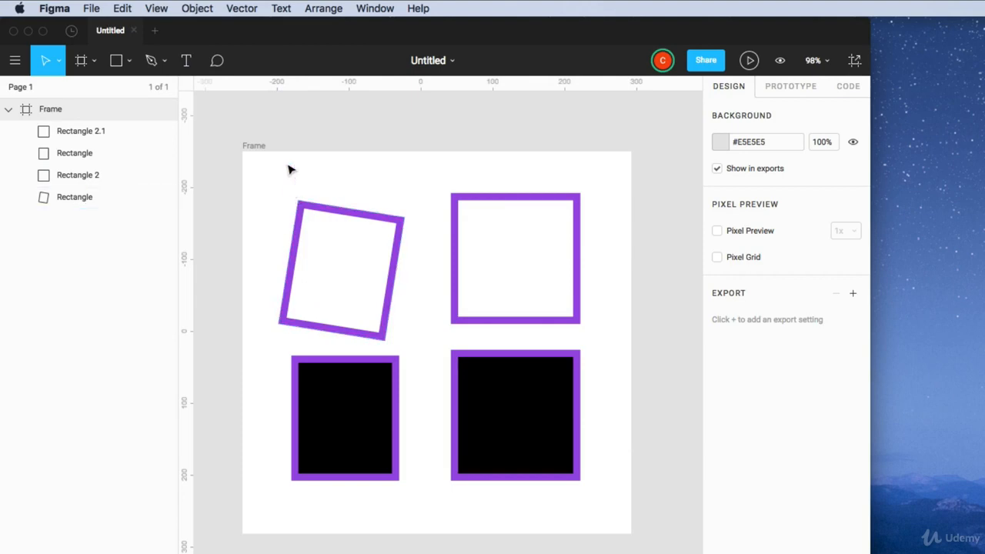
left_click(156, 8)
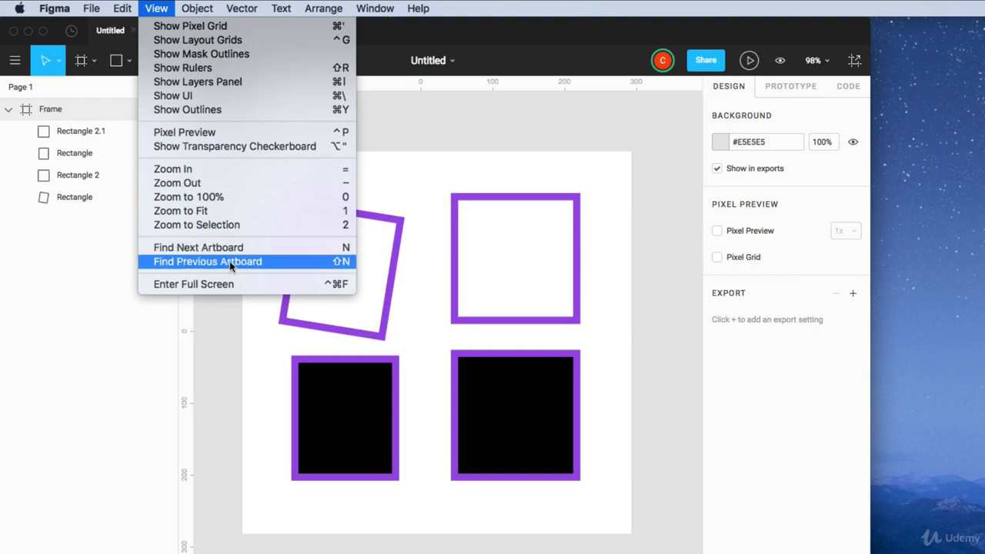
left_click(295, 223)
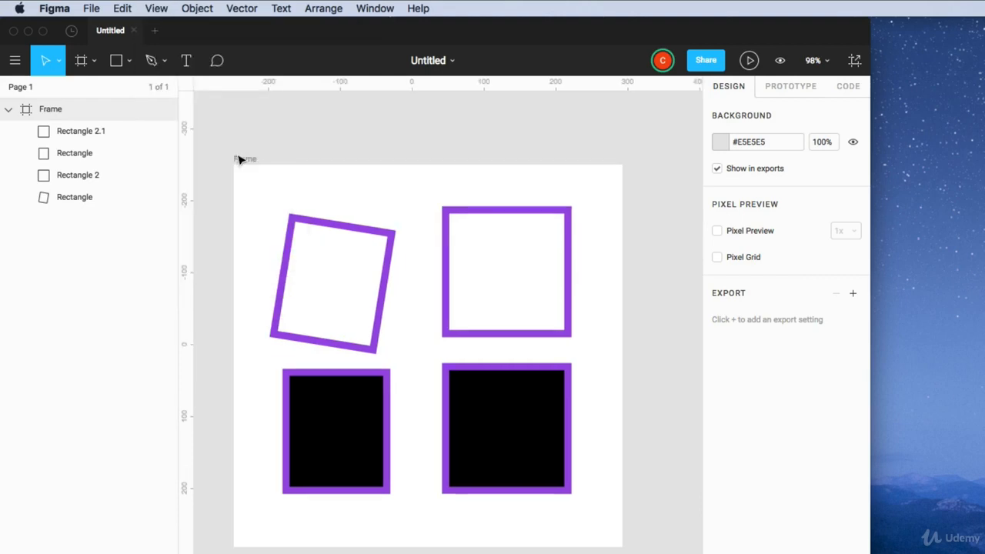
Step: Duplicate the whole frame and place the copy beside the original at X 310, Y -250
left_click(250, 160)
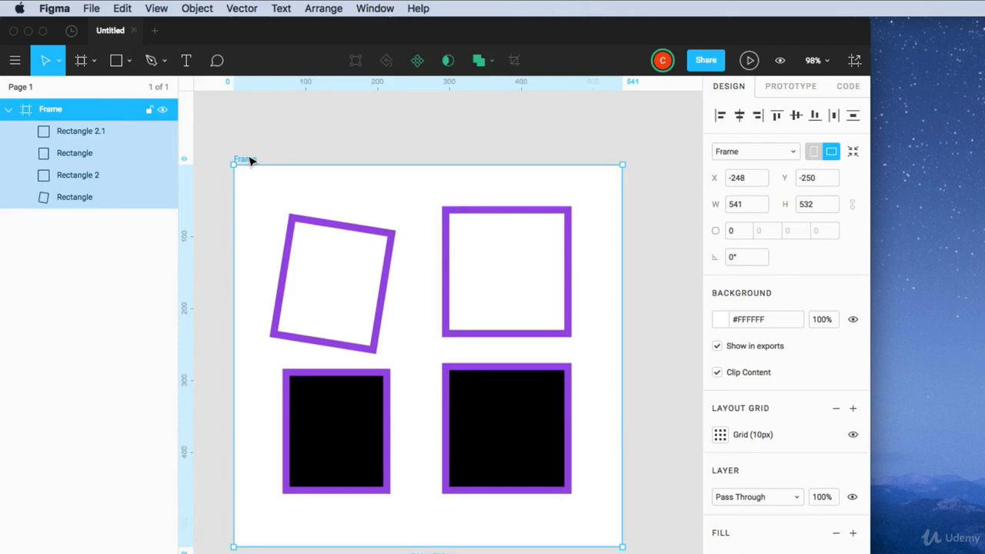
left_click_drag(251, 161, 649, 161)
scroll(644, 161, "right", 3)
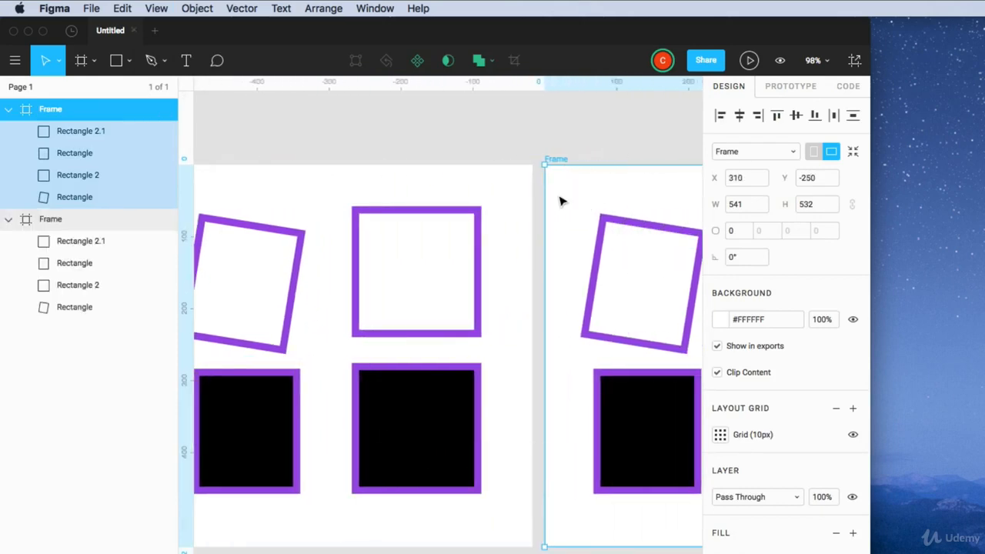
Step: Jump from the duplicated frame back to the original with Find Previous Artboard
left_click(157, 8)
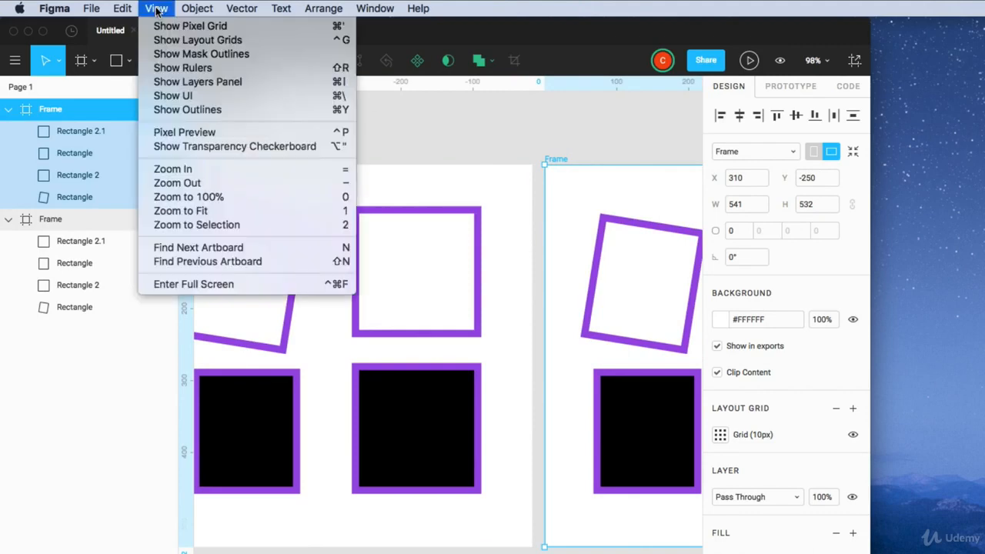
left_click(177, 264)
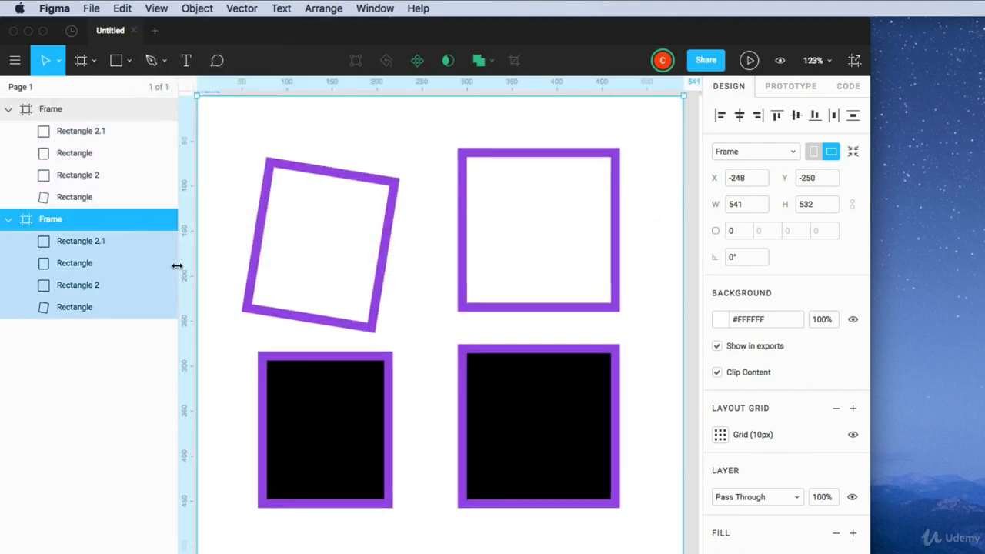
scroll(328, 255, "up", 2)
scroll(329, 255, "left", 2)
scroll(326, 256, "right", 5)
scroll(325, 256, "left", 1)
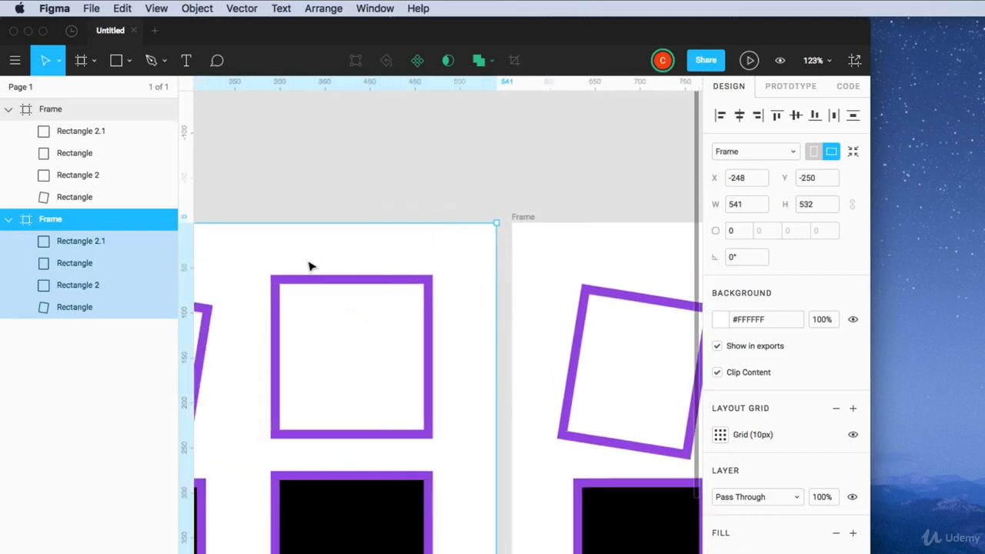
Step: Deselect the frame and zoom out to show both frames whole
left_click(156, 9)
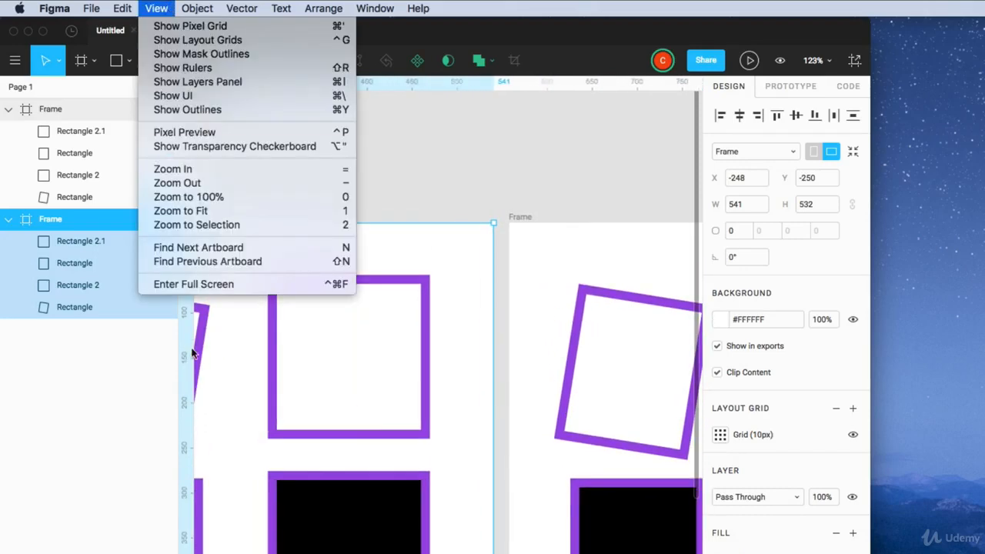
left_click(197, 285)
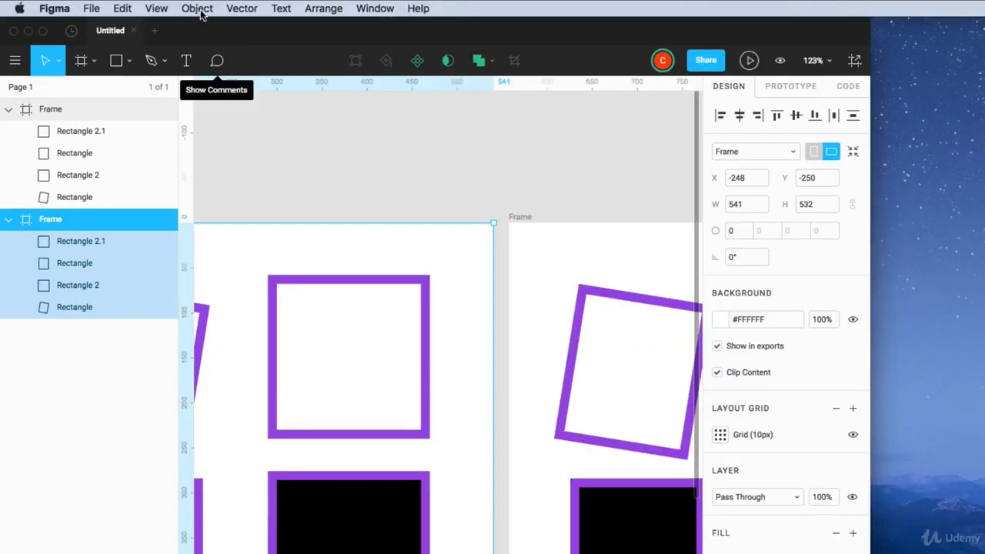
left_click(326, 172)
scroll(324, 177, "down", 5)
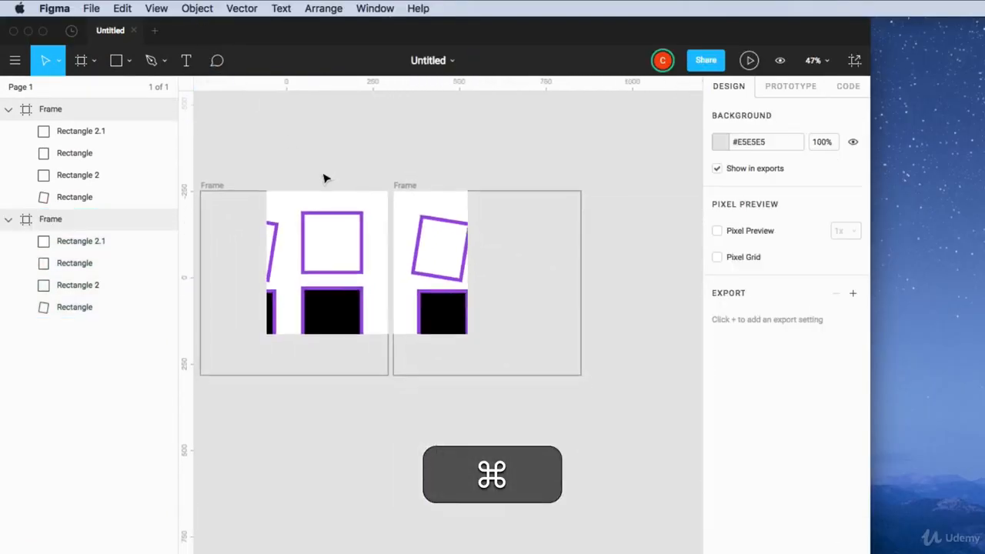
left_click(197, 7)
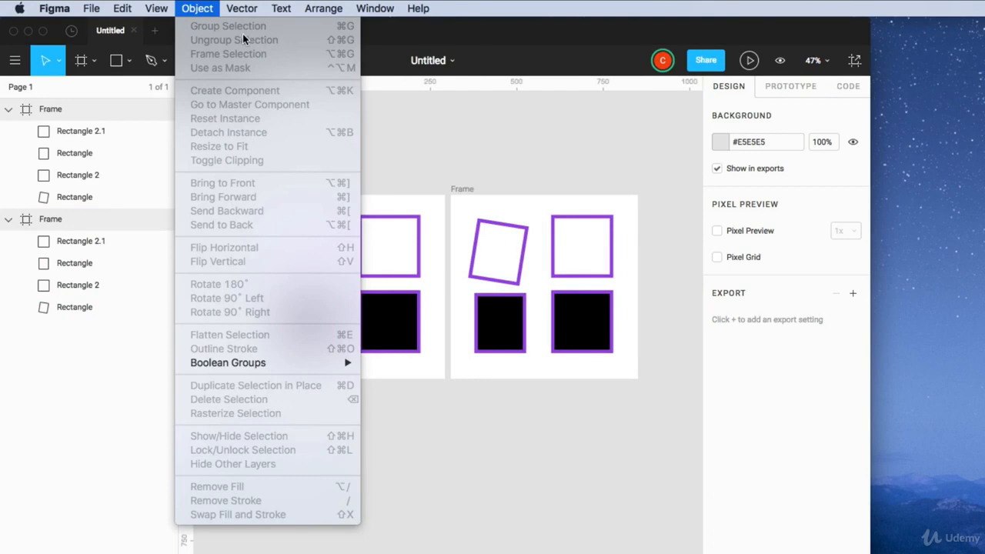
left_click(442, 159)
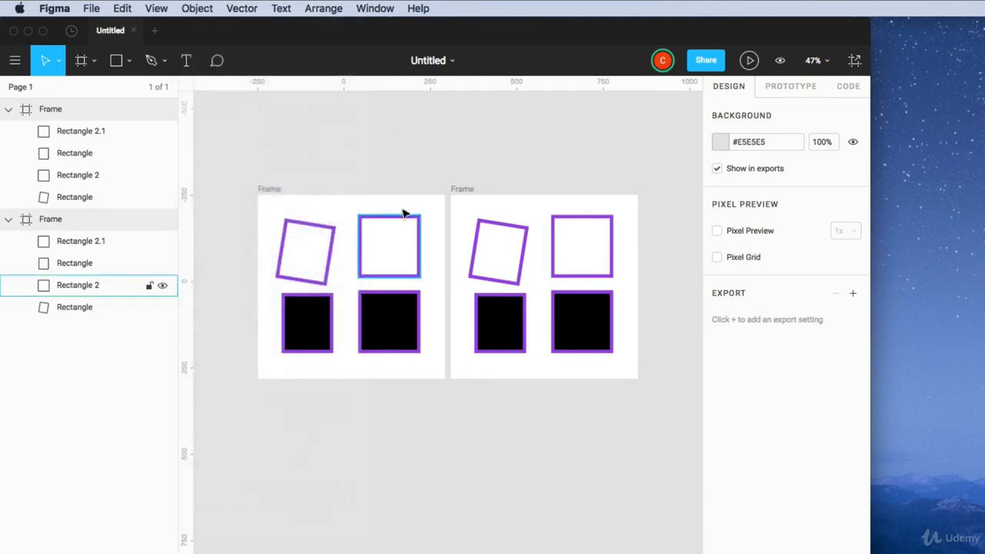
Step: Wrap the two white rectangles of the original frame with Frame Selection and turn that new frame into a component
left_click_drag(403, 205, 310, 262)
left_click(197, 9)
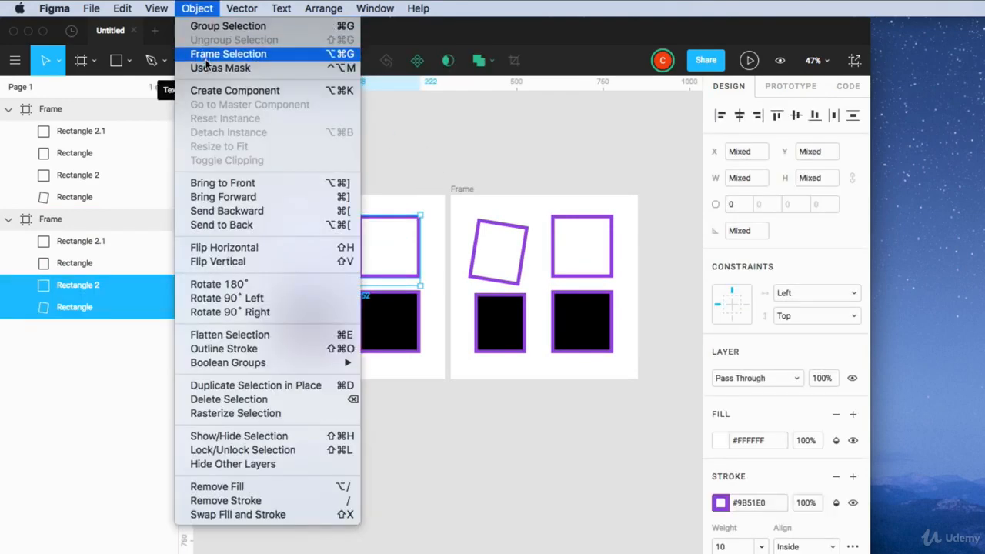
left_click(208, 56)
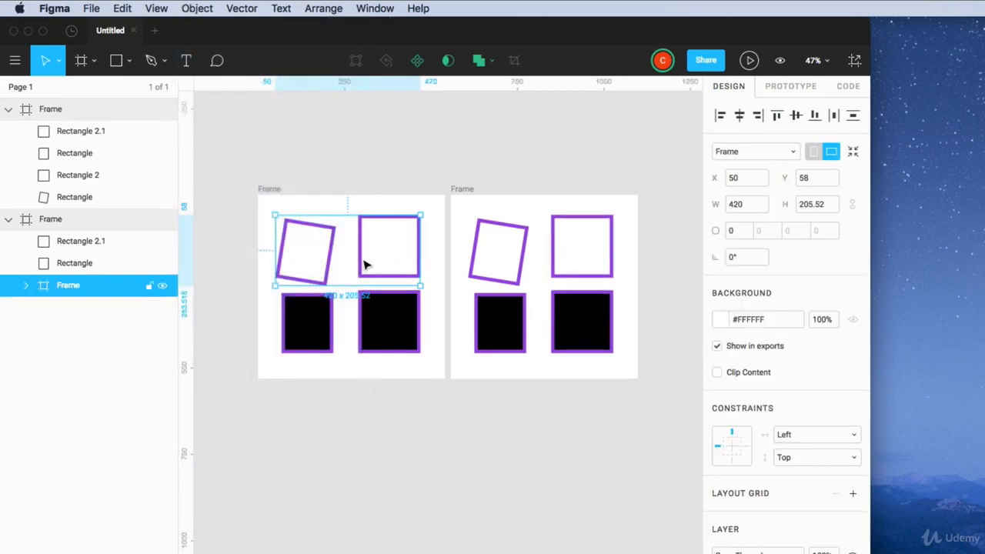
left_click(197, 8)
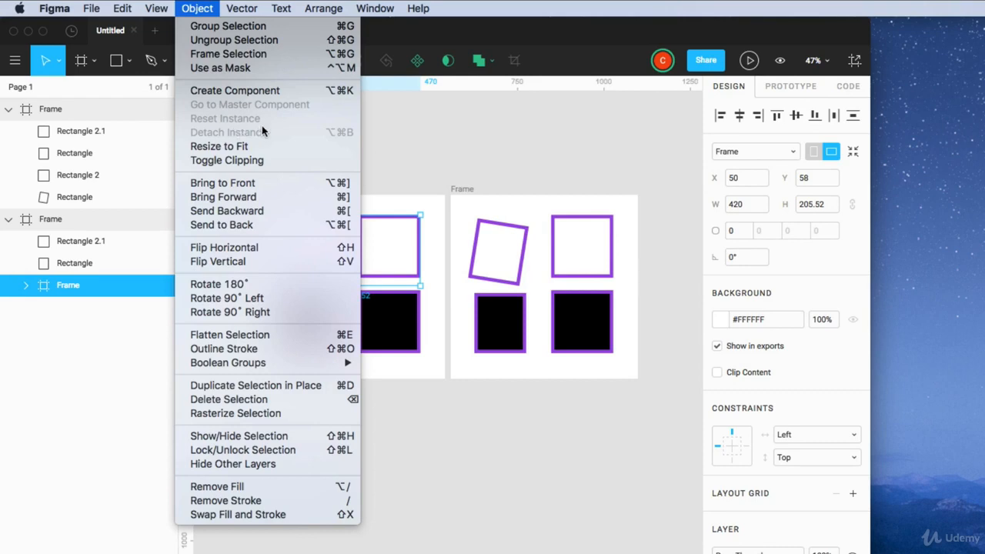
left_click(235, 90)
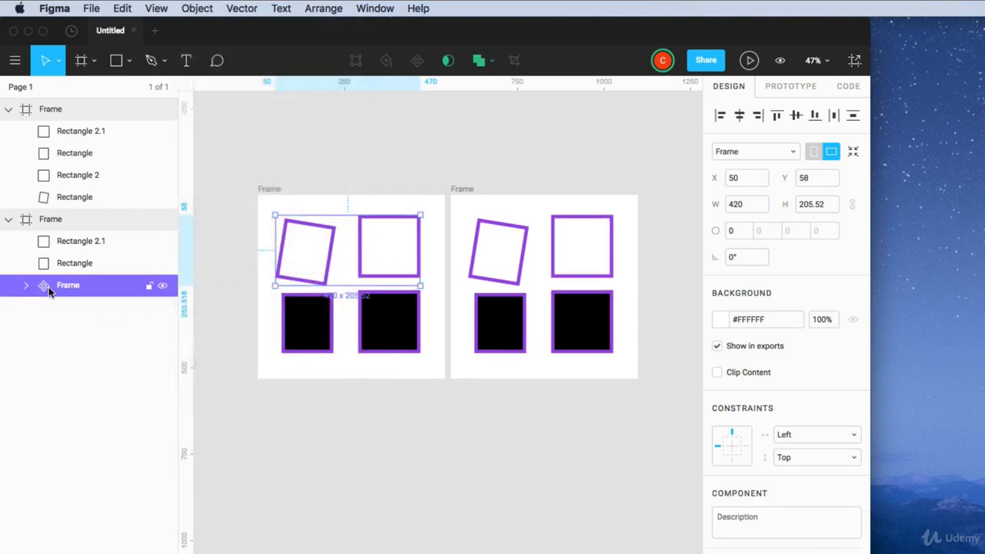
Step: Duplicate the tilted white rectangle in the copied frame, placing the copy up and to the left at about X 41.5, Y 10
left_click(197, 8)
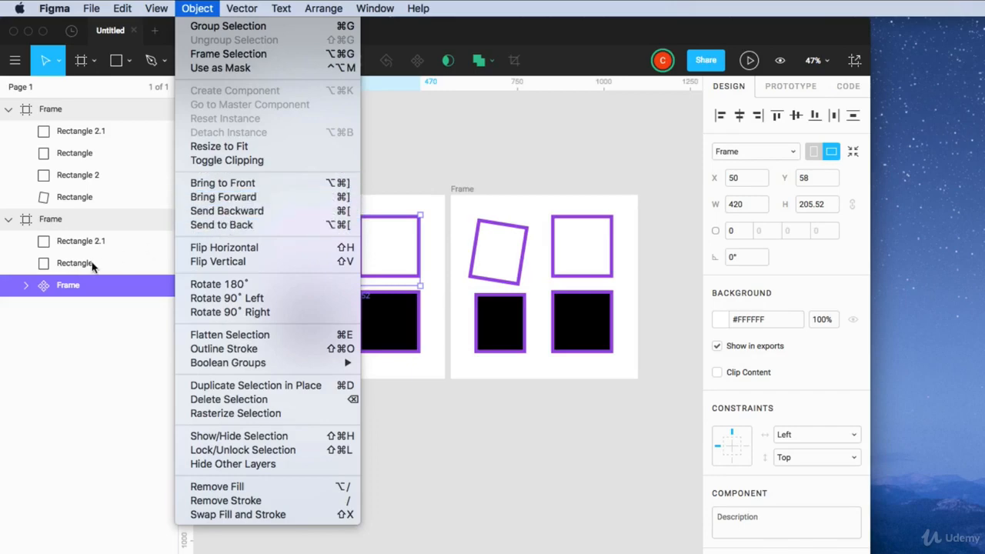
left_click(501, 257)
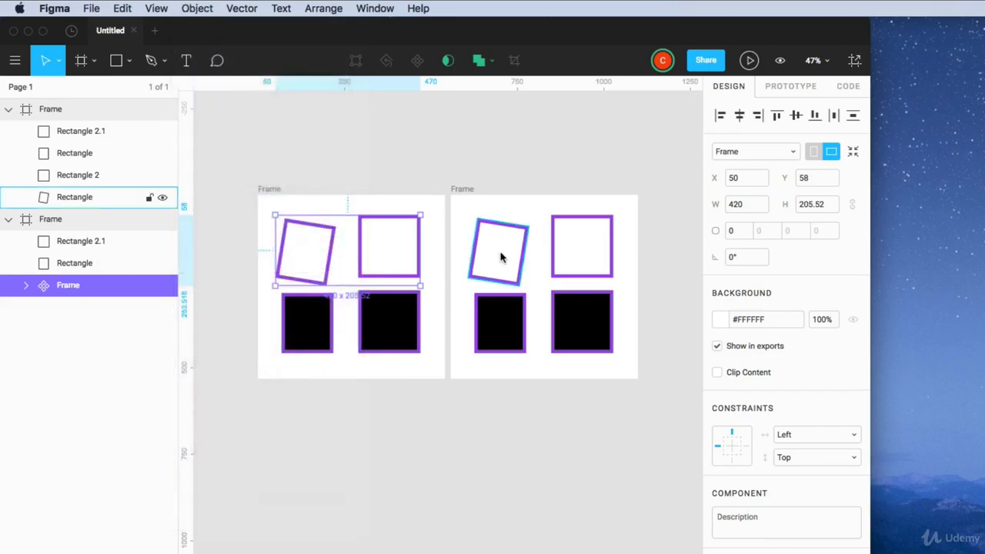
left_click(501, 257)
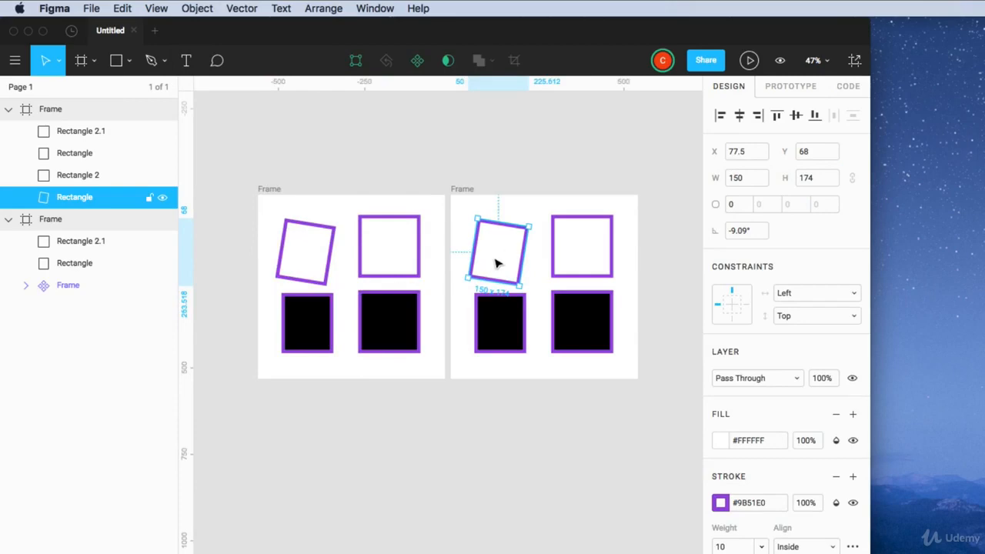
key("alt")
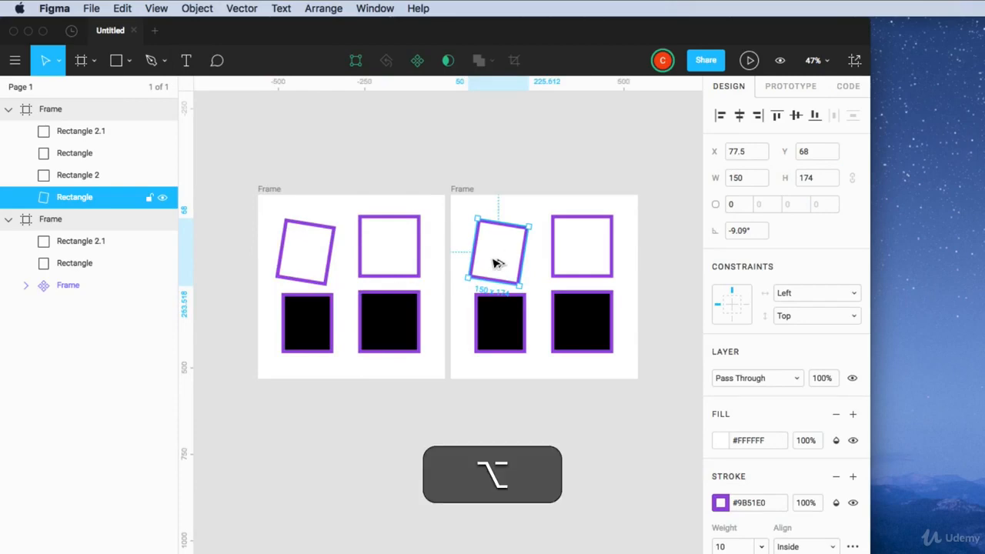
mouse_move(499, 260)
left_mouse_down()
mouse_move(503, 251)
mouse_move(489, 248)
left_mouse_up()
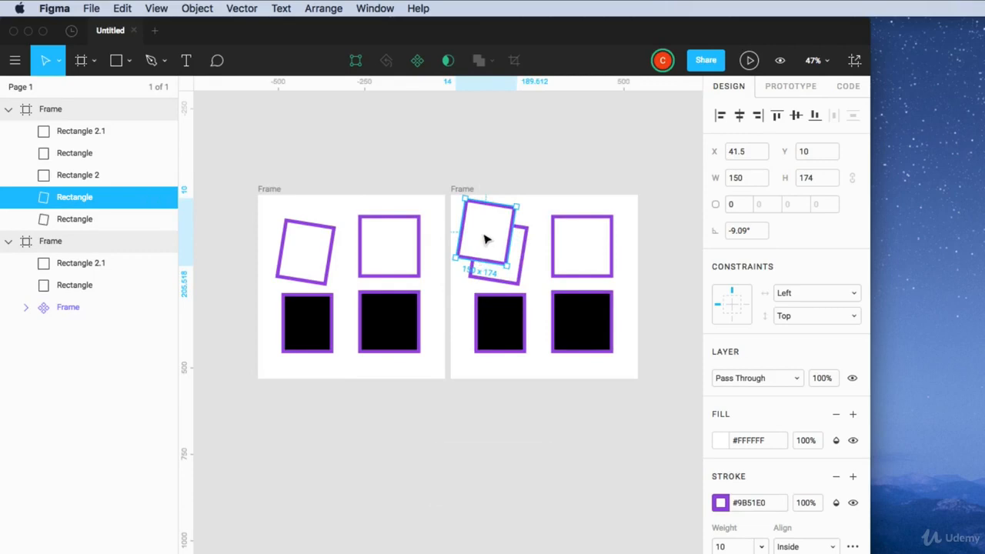
Step: Send the duplicated tilted rectangle to the back, behind the one it overlaps
left_click(522, 256)
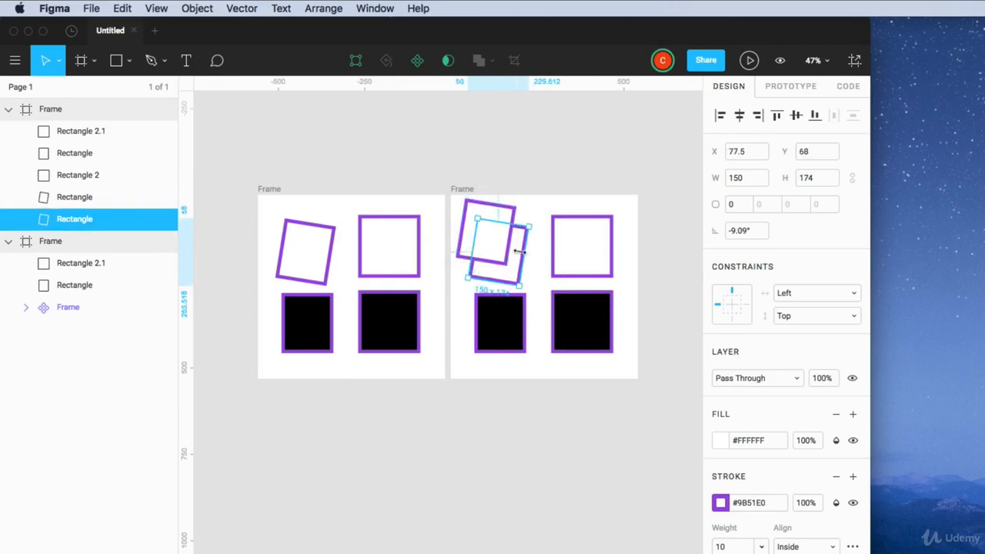
left_click(468, 228)
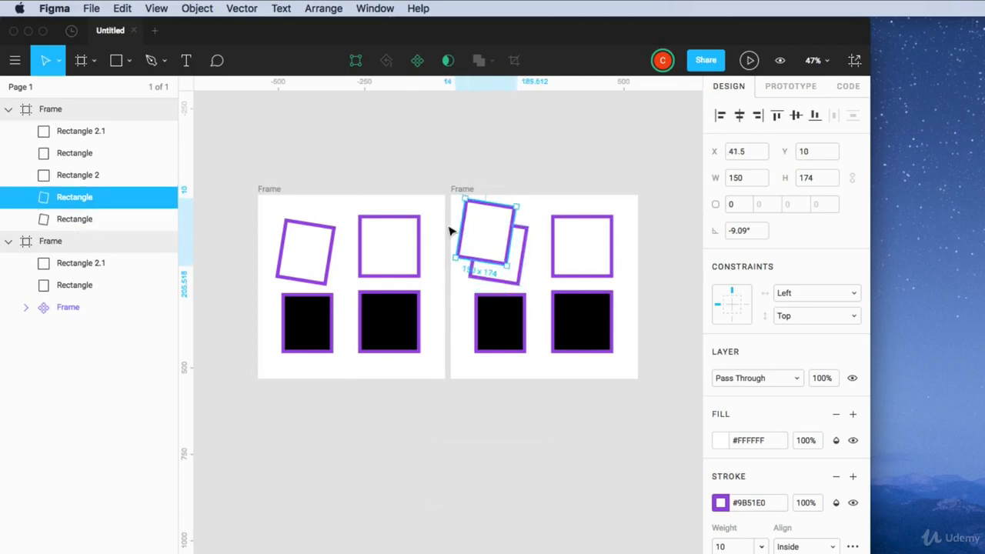
left_click(194, 8)
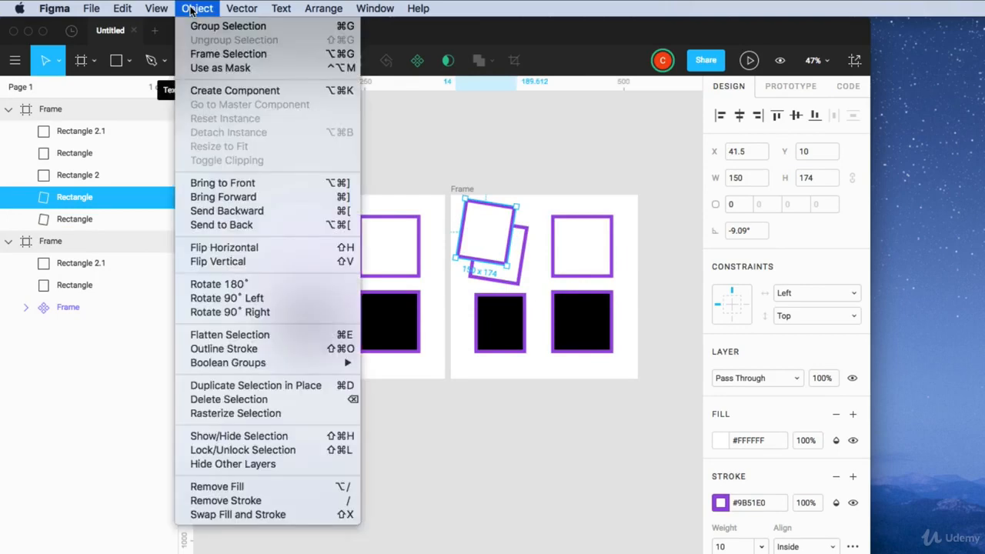
left_click(224, 225)
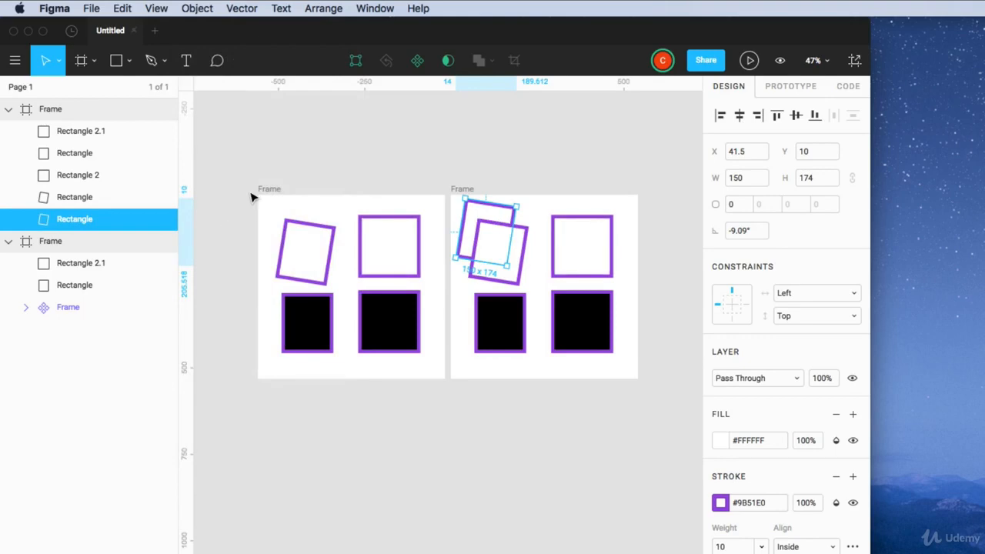
Step: Flatten the rear tilted rectangle and compare its size and rotation values with those of the unflattened one in front
left_click(197, 8)
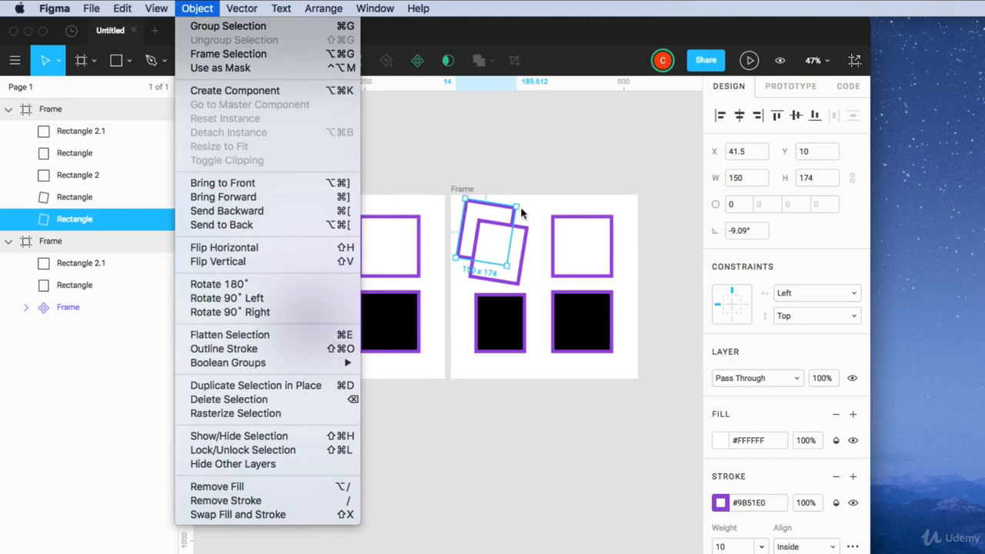
left_click(216, 340)
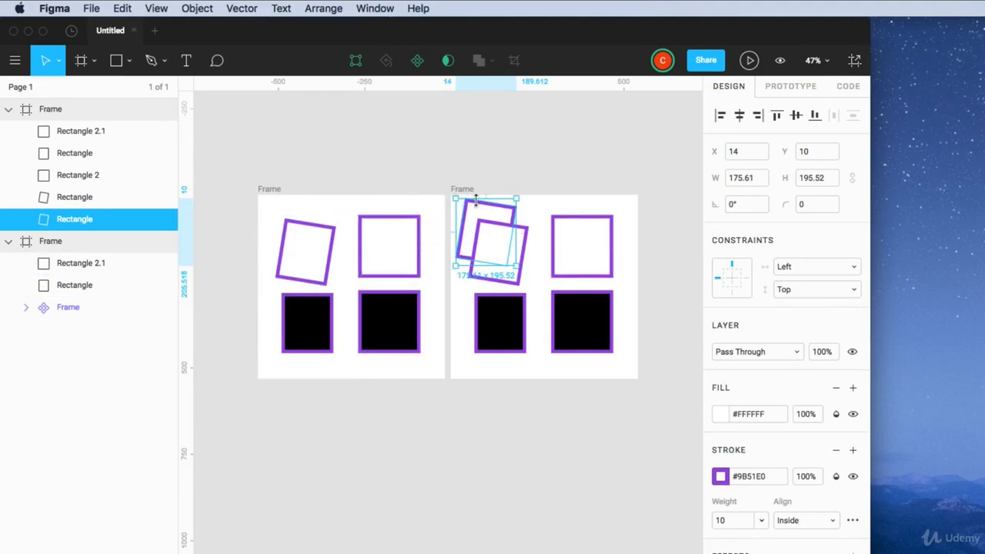
left_click(524, 240)
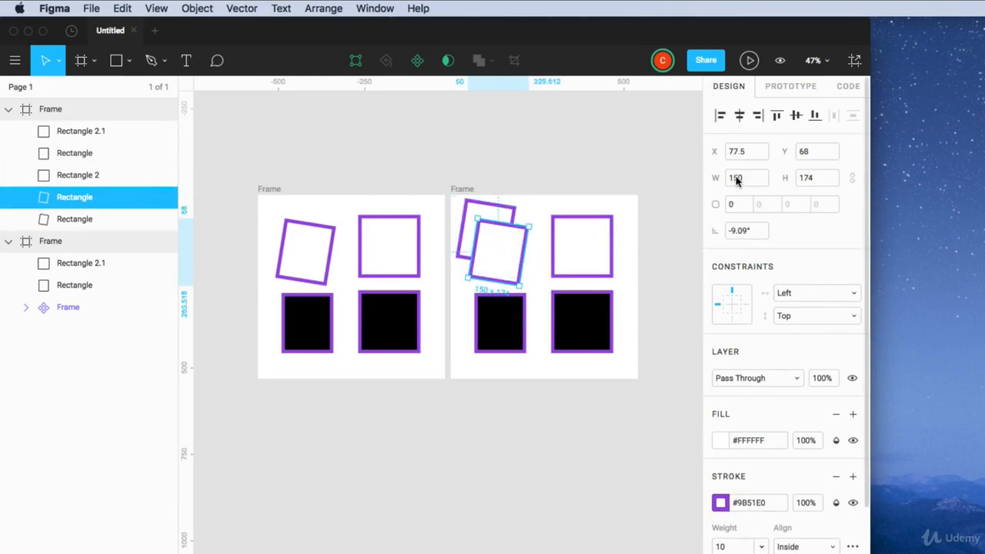
left_click(492, 211)
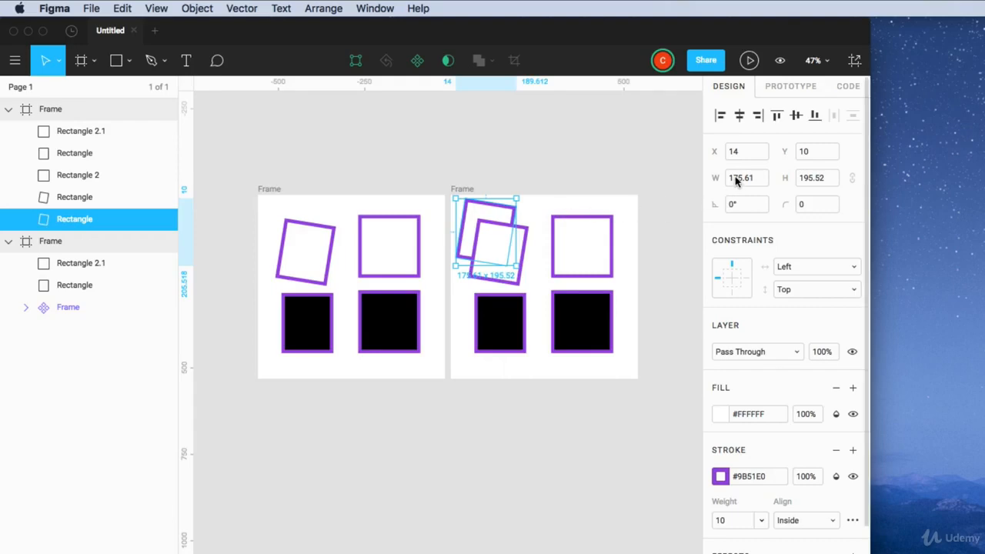
left_click(551, 177)
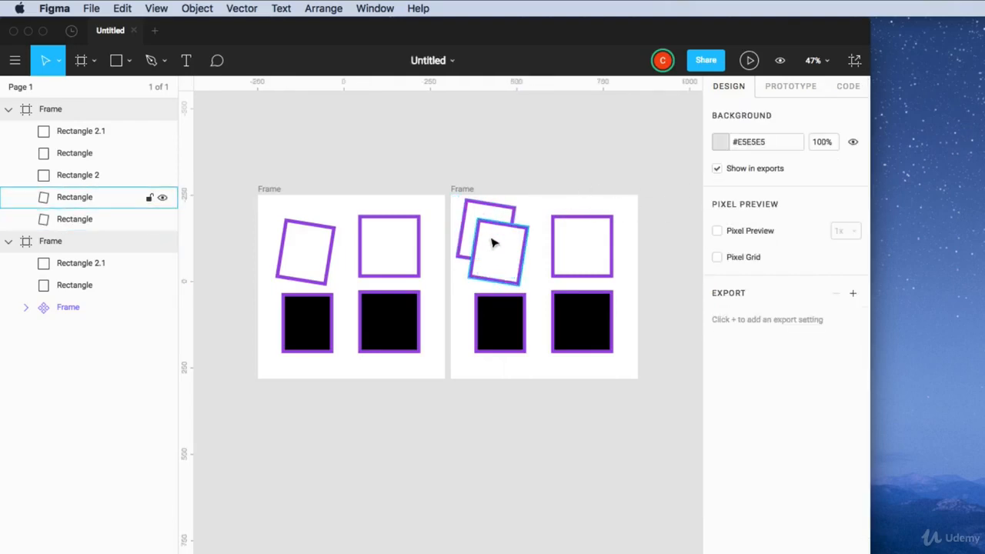
left_click(493, 243)
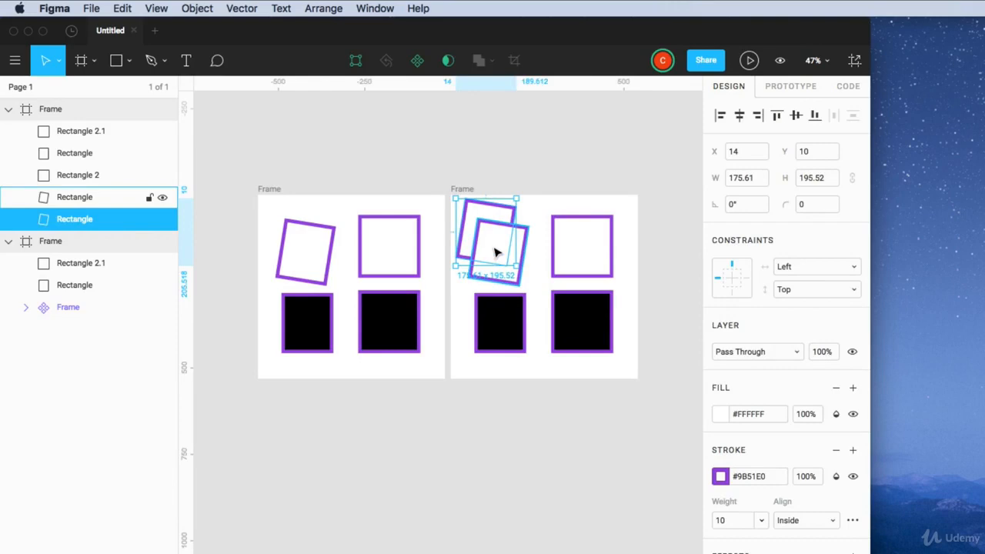
Step: Apply Outline Stroke to the upright white square in the copied frame so its purple border becomes a separate shape
left_click(495, 249)
left_click(509, 211)
left_click(197, 8)
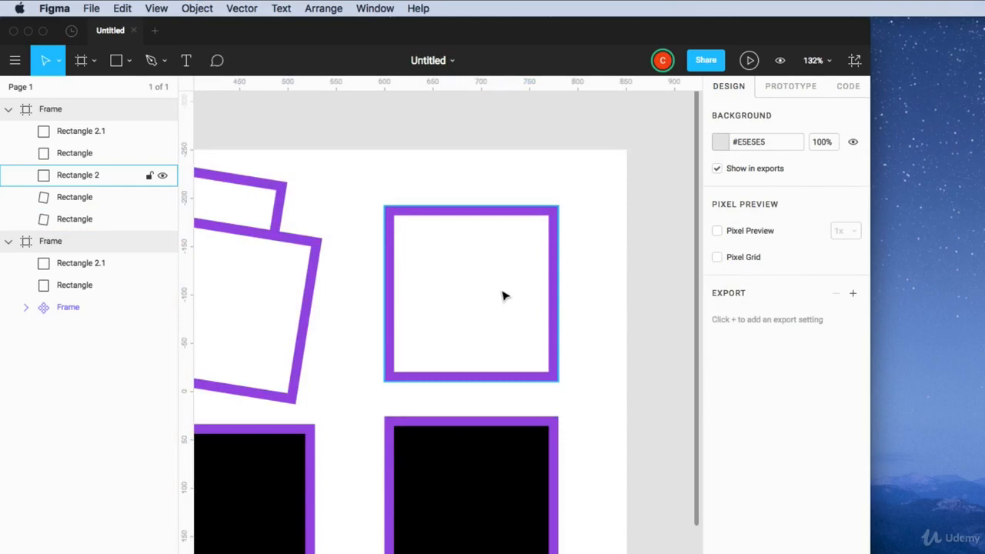
left_click(502, 291)
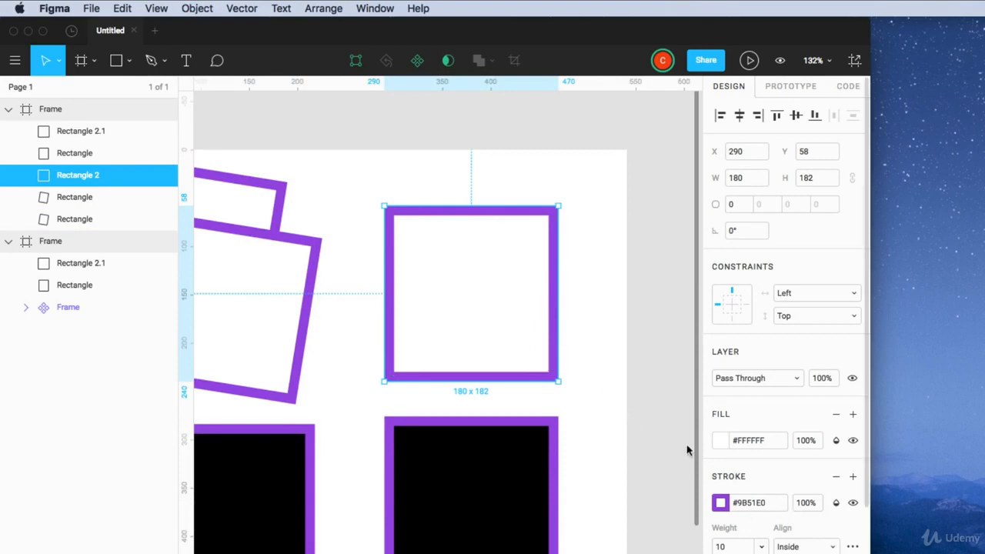
left_click(197, 8)
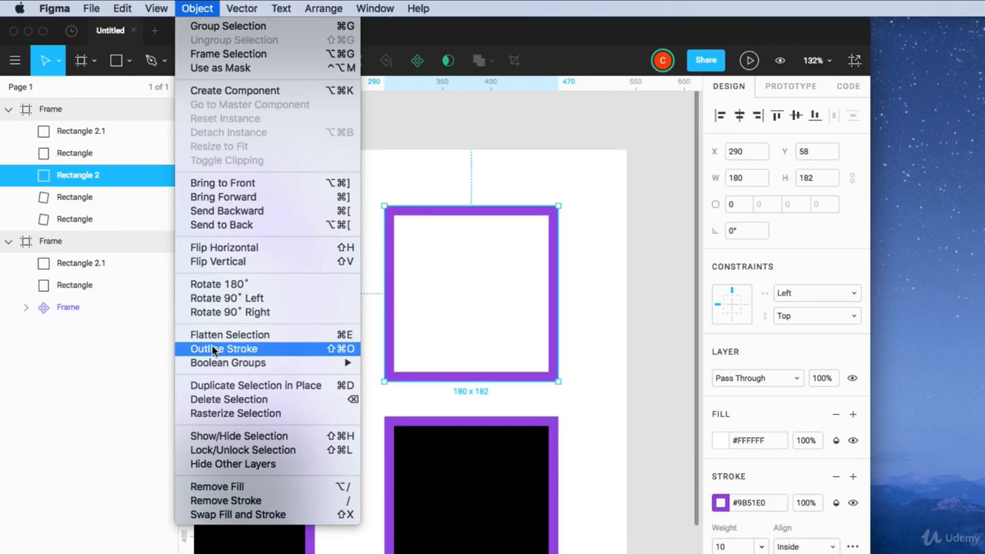
mouse_move(245, 363)
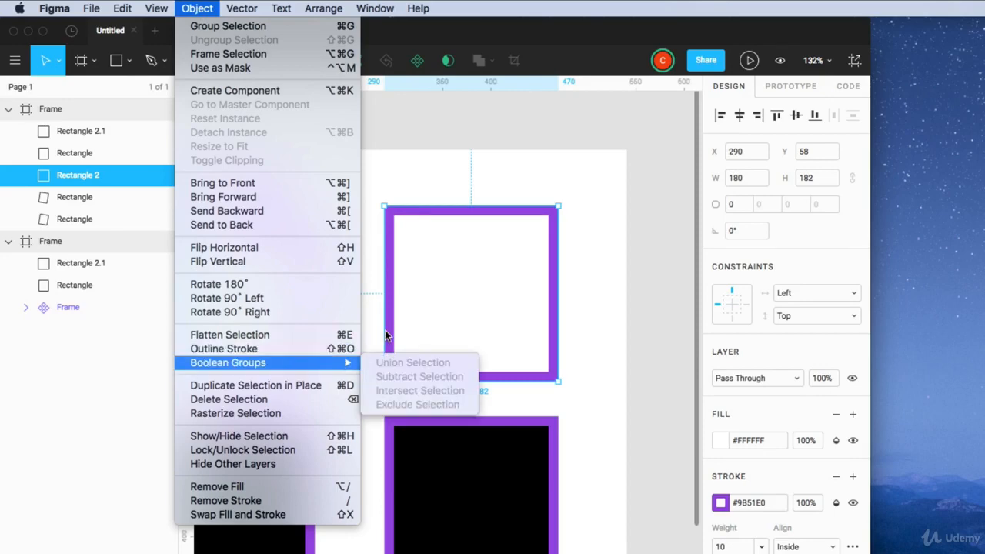
left_click(235, 350)
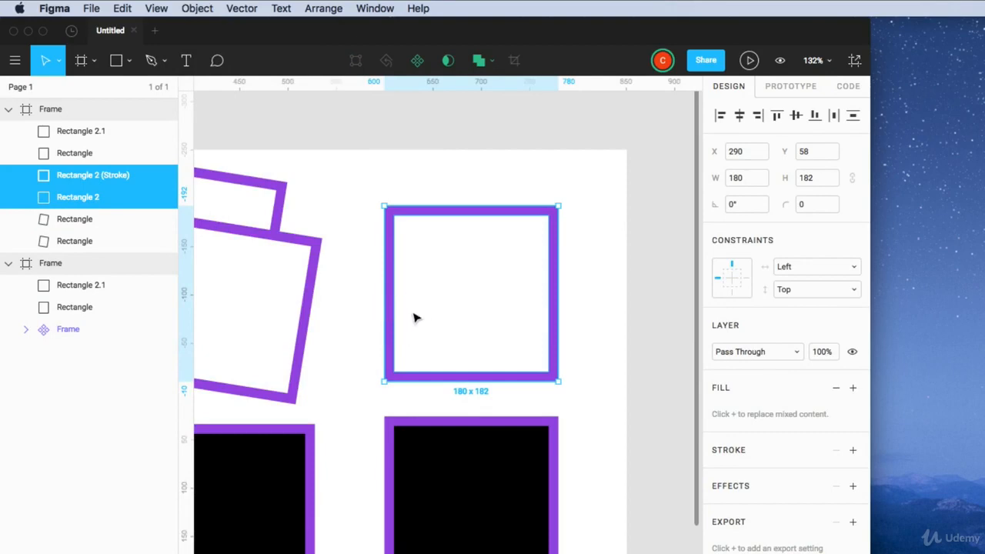
Step: Edit the outlined border's points, moving its inner upper-left corner to X 331.5, Y 96.5 and its inner lower-left corner slightly inward
left_click(394, 282)
double_click(392, 283)
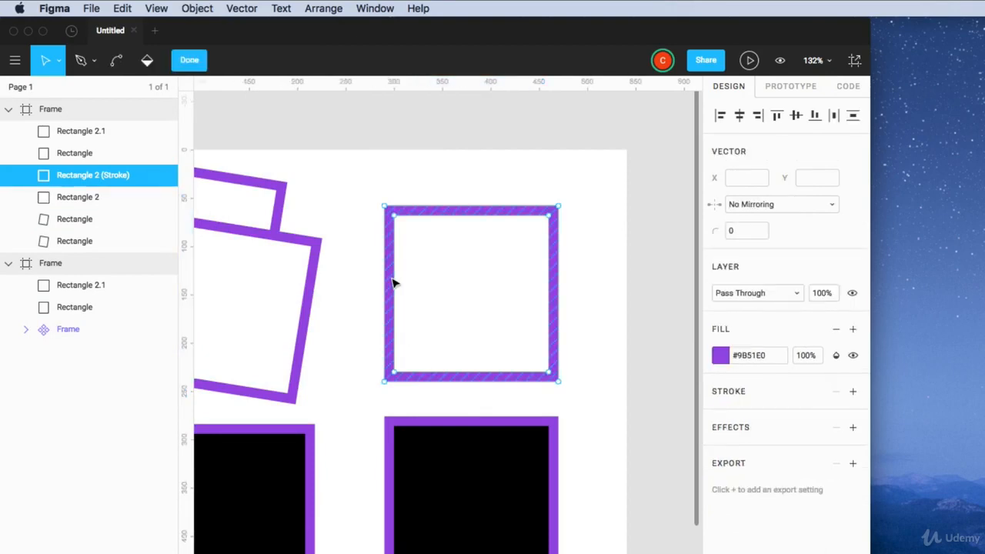
left_click(394, 216)
left_click_drag(394, 218, 424, 244)
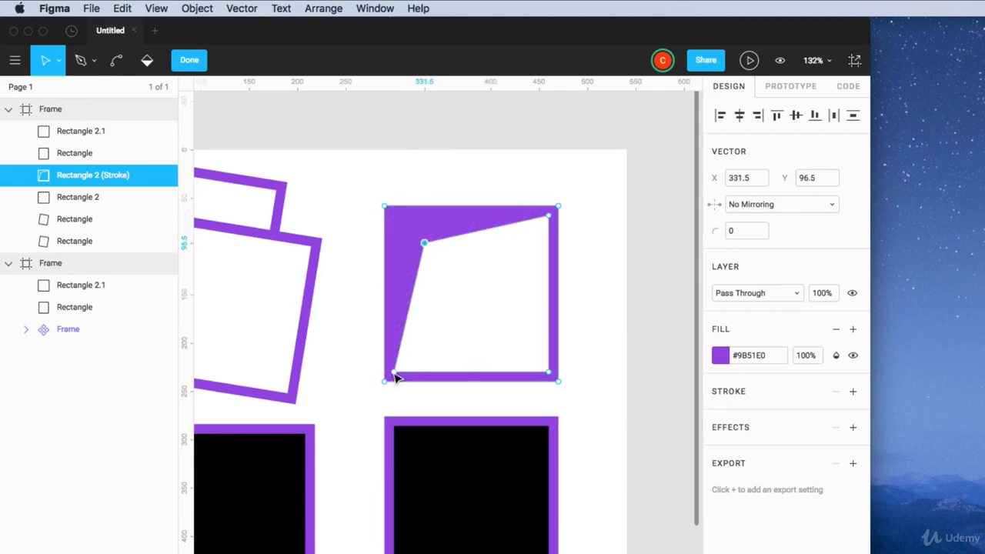
left_click_drag(396, 376, 409, 362)
left_click(370, 364)
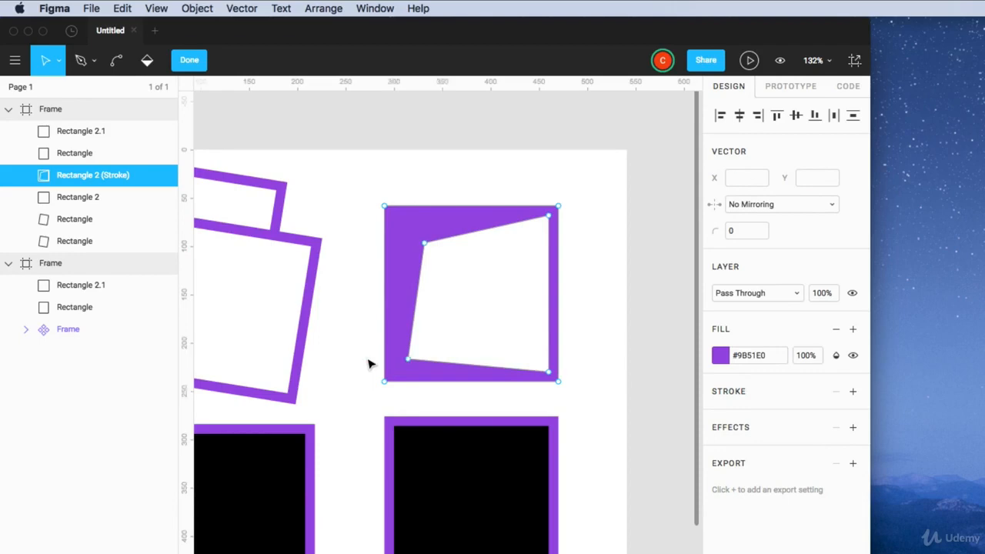
key("Escape")
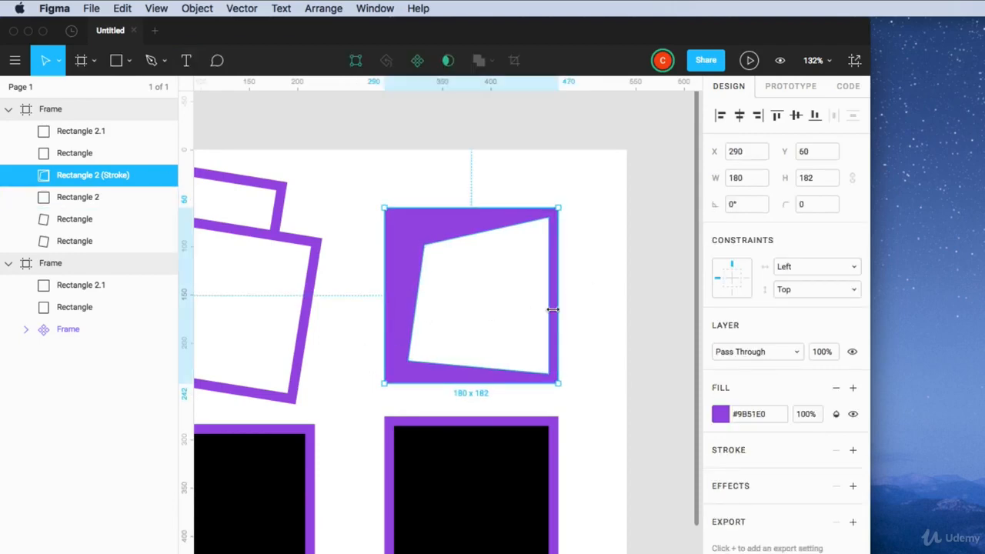
left_click_drag(559, 385, 467, 277)
key("super+z")
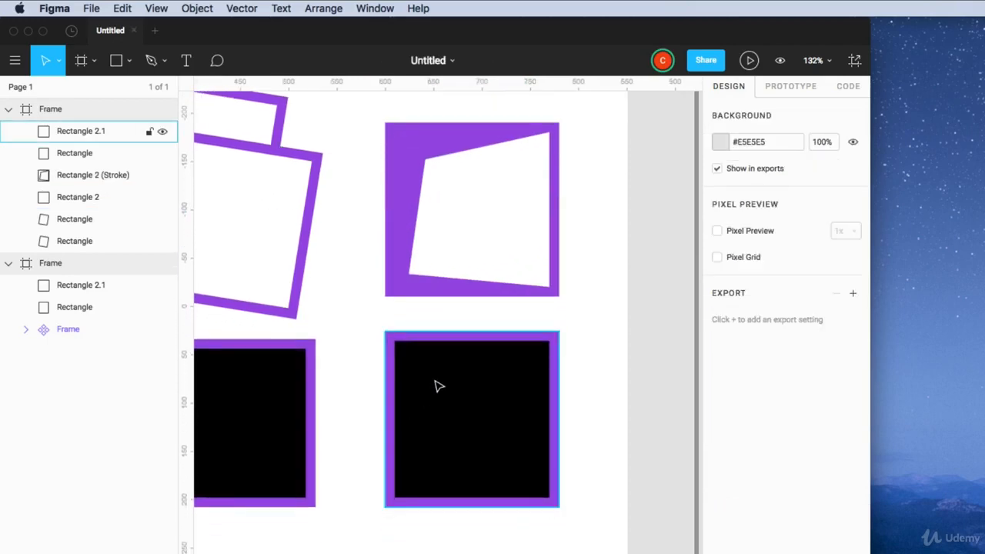
Step: Rasterize the larger black square in the copied frame and inspect its image fill settings
left_click(436, 386)
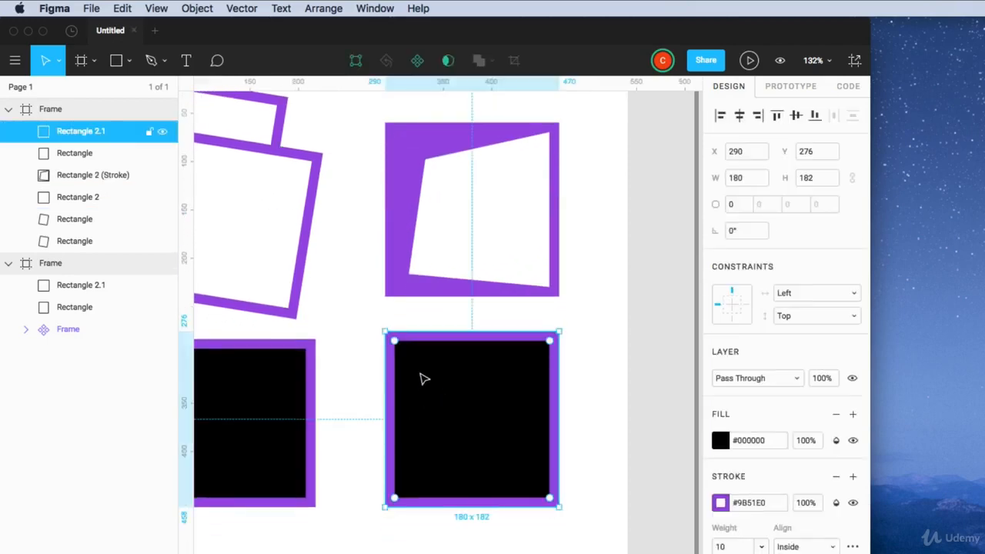
left_click(196, 10)
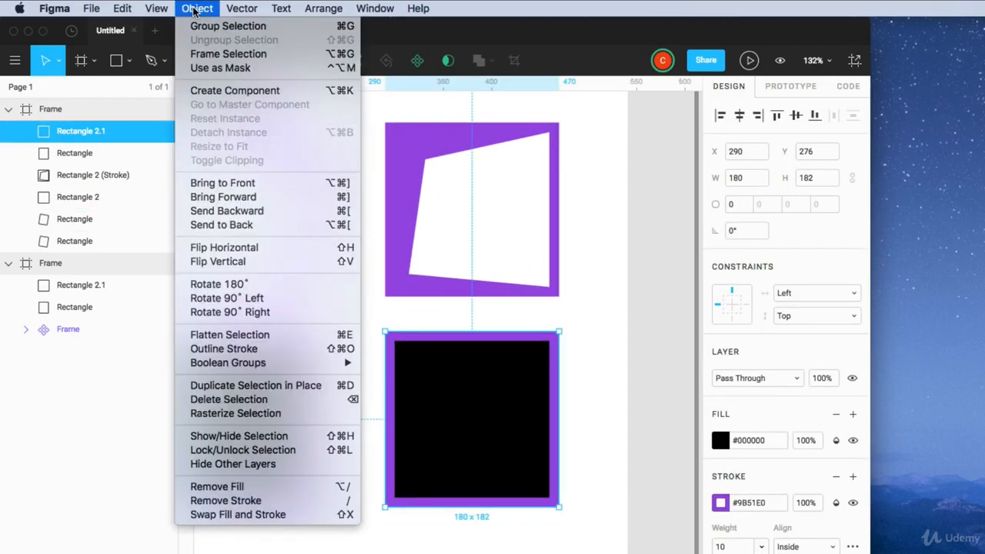
mouse_move(243, 366)
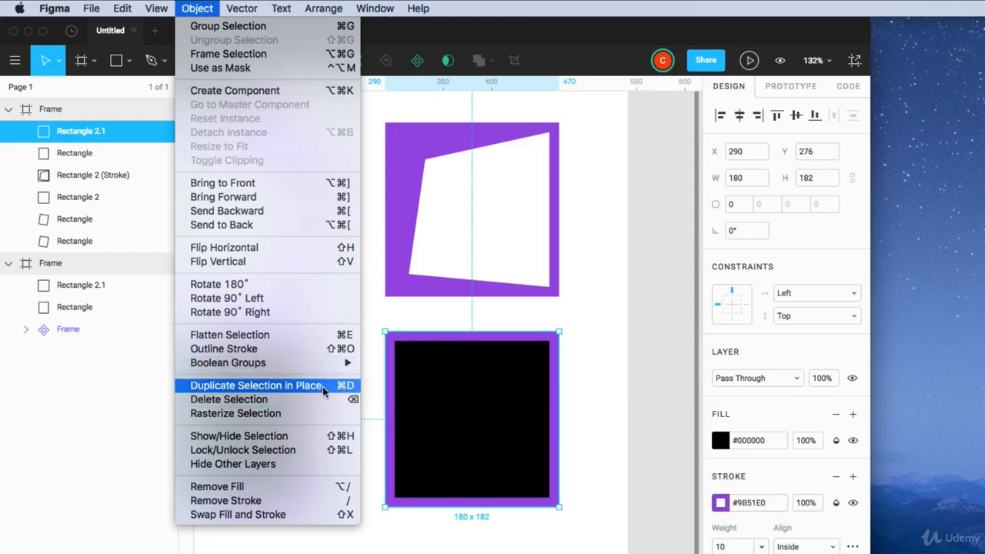
left_click(235, 415)
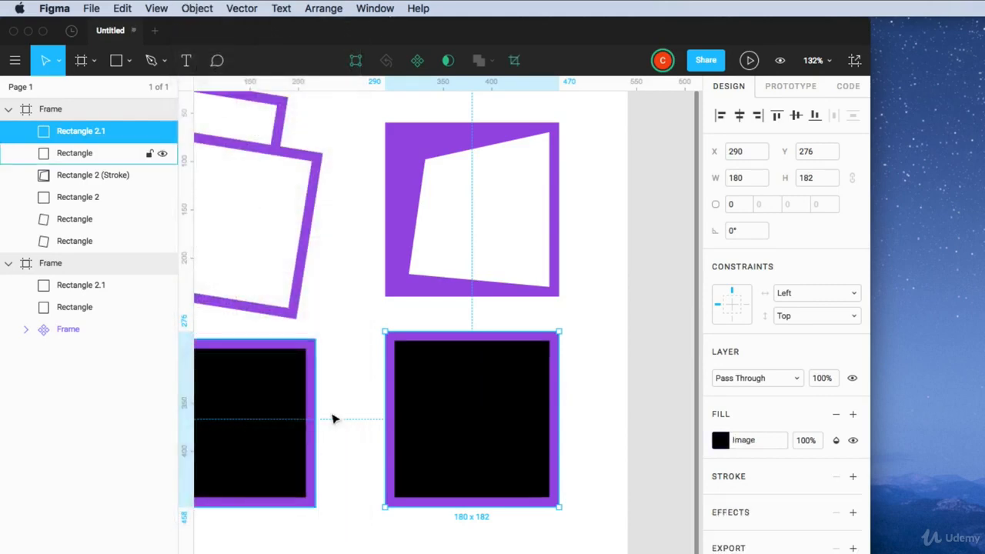
double_click(401, 382)
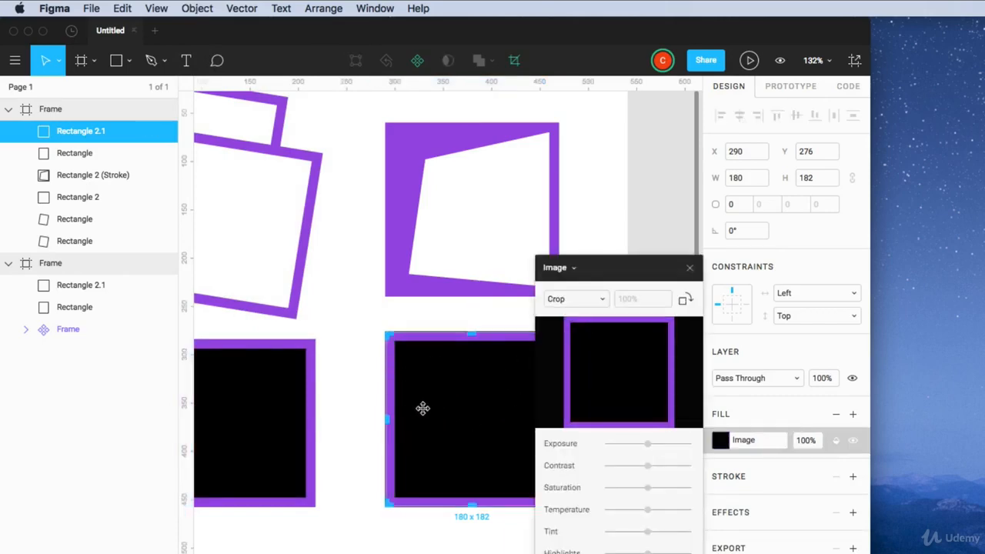
key("Escape")
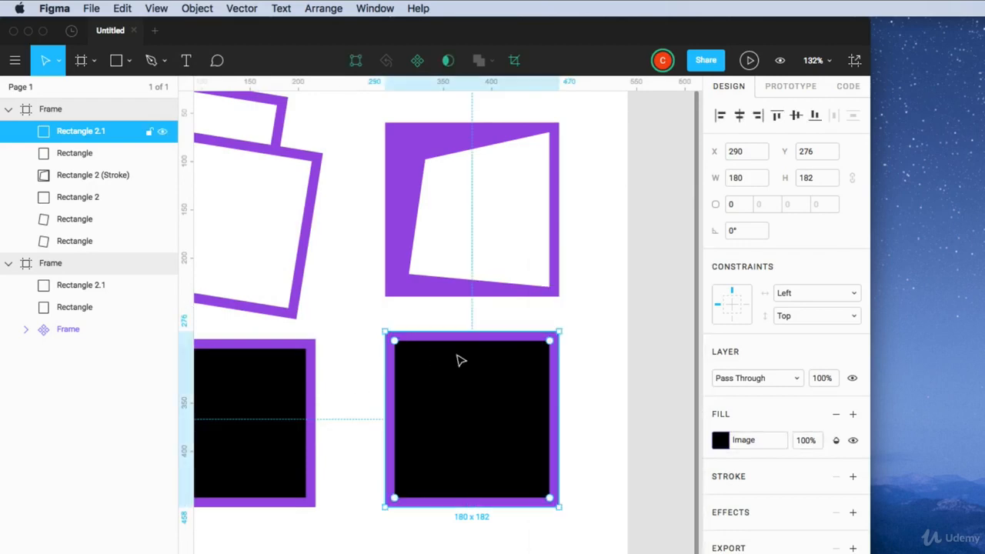
Step: Enlarge the rasterized square to 210 × 278, then raise its image exposure slightly and lower the contrast to the minimum
left_click_drag(559, 331, 598, 225)
scroll(507, 363, "down", 3)
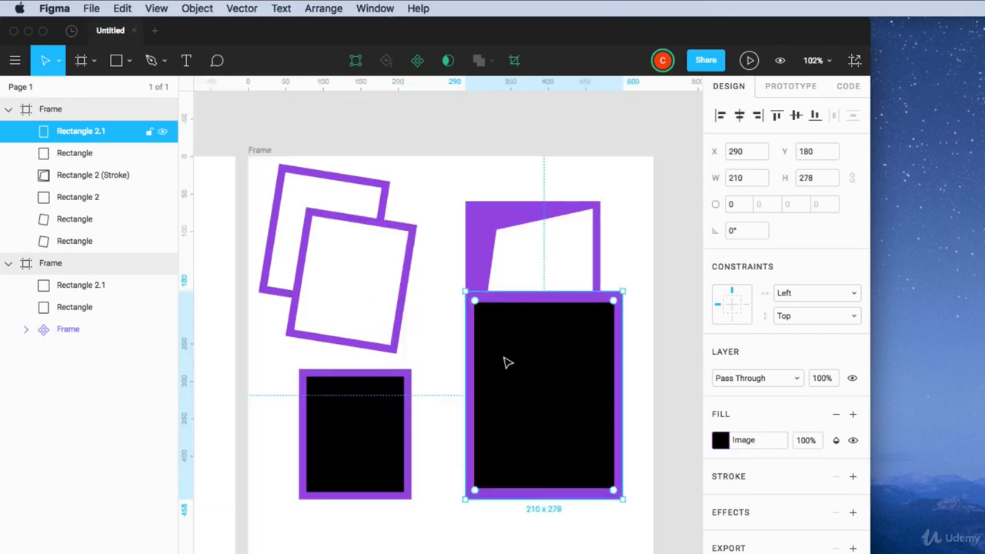
left_click(750, 445)
left_click_drag(651, 445, 605, 467)
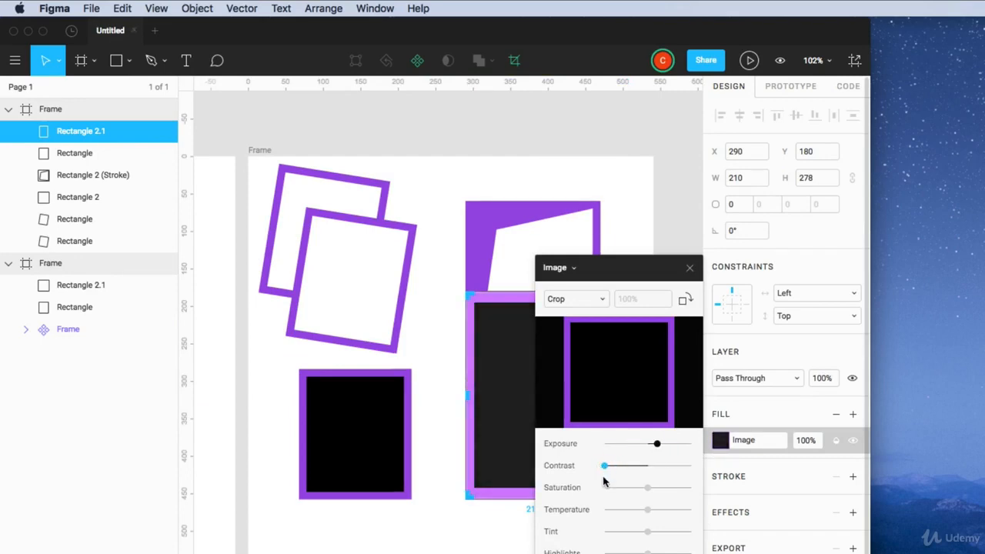
Step: Hide the smaller black rectangle in the copied frame, switching its visibility on and off several times and leaving it hidden
left_click(406, 429)
scroll(438, 434, "left", 3)
left_click(197, 8)
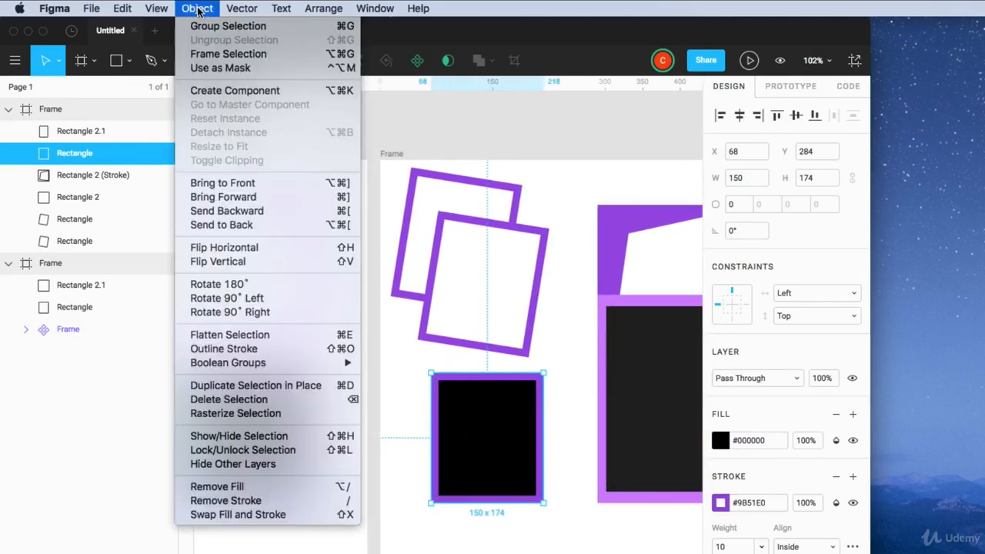
left_click(260, 437)
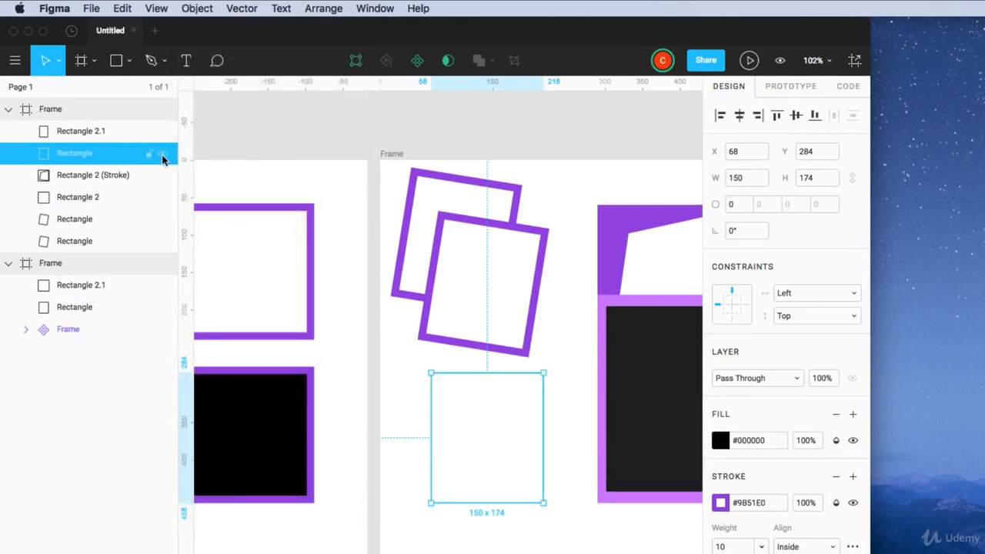
left_click(162, 154)
left_click(162, 155)
left_click(162, 155)
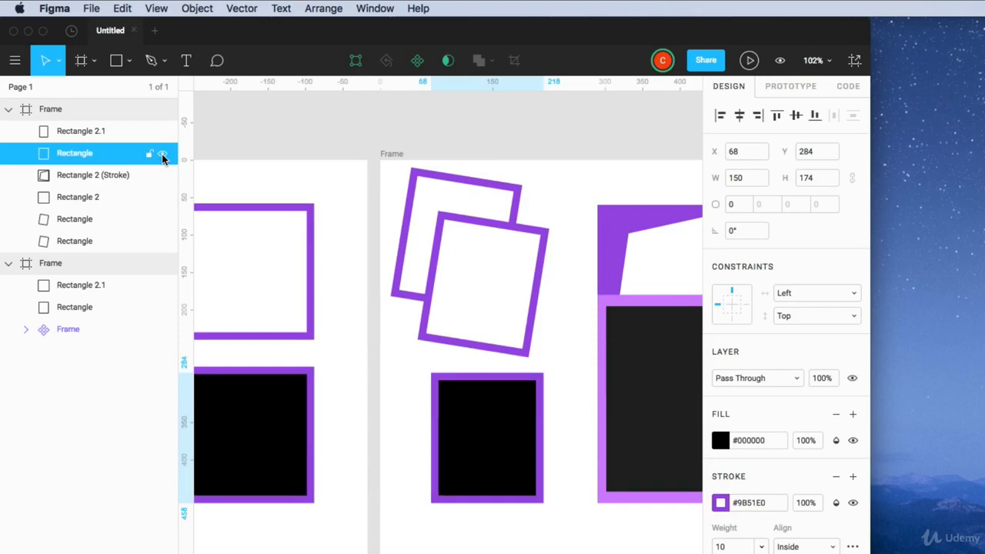
left_click(163, 155)
left_click(162, 155)
left_click(162, 155)
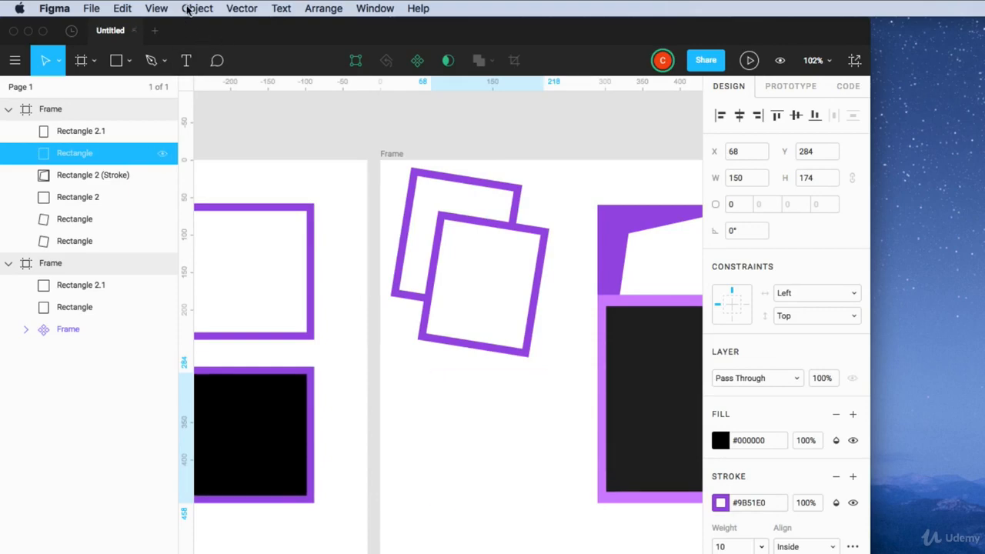
Step: Lock the hidden rectangle and make it visible again
left_click(198, 8)
left_click(251, 454)
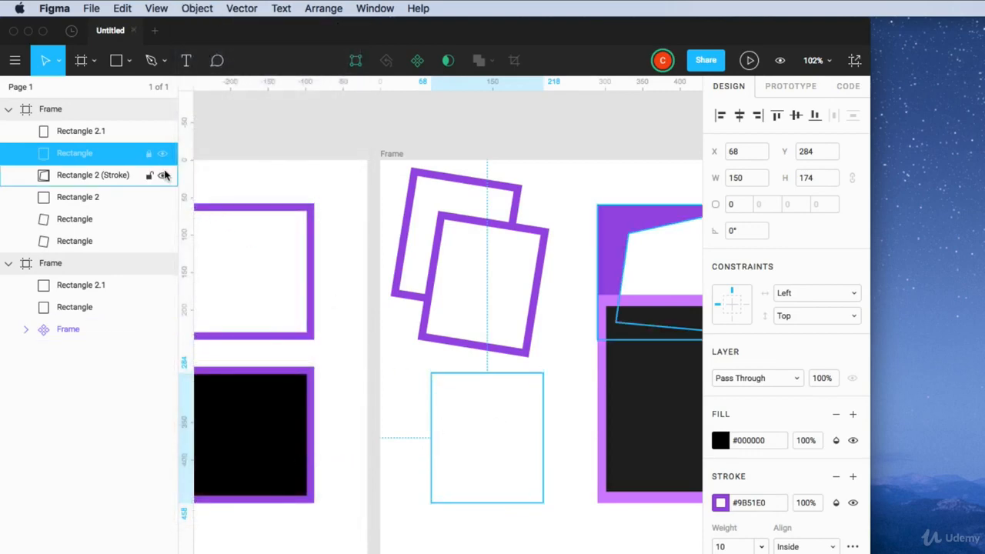
left_click(162, 155)
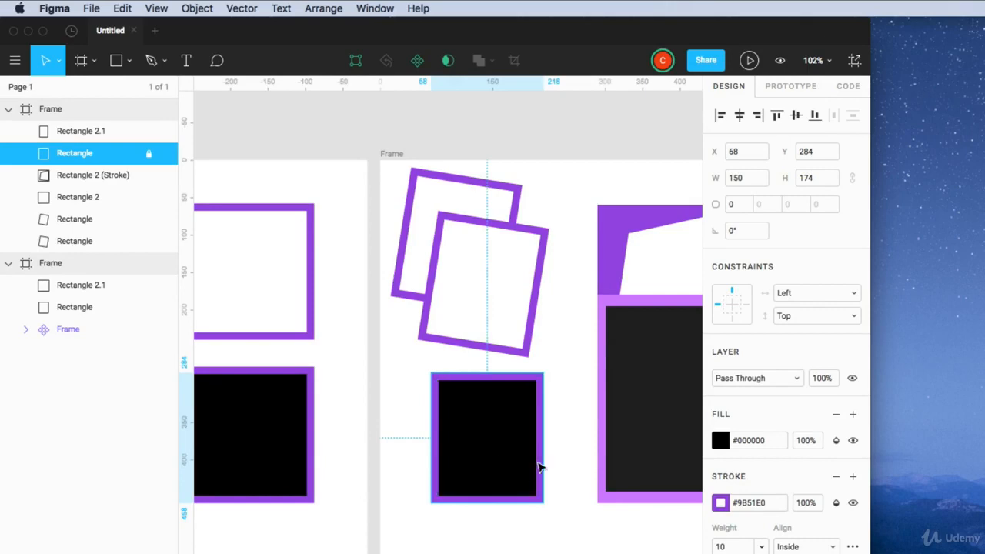
Step: Try to select the locked black rectangle directly, with selection areas around it, and by selecting everything in the frame
left_click(521, 425)
left_click_drag(490, 428, 389, 519)
left_click_drag(409, 433, 517, 543)
left_click_drag(570, 509, 419, 309)
left_click_drag(409, 481, 518, 280)
left_click(480, 450)
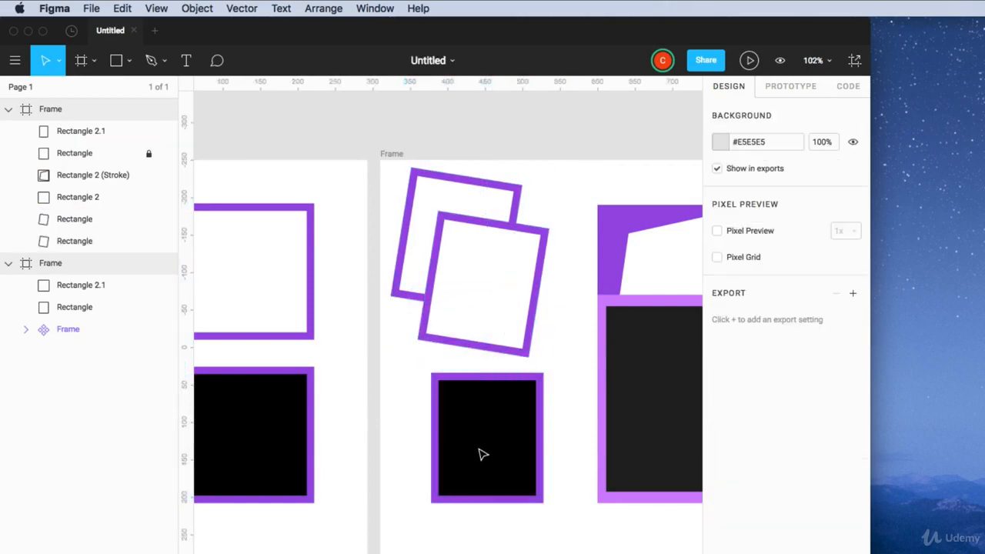
key("super+a")
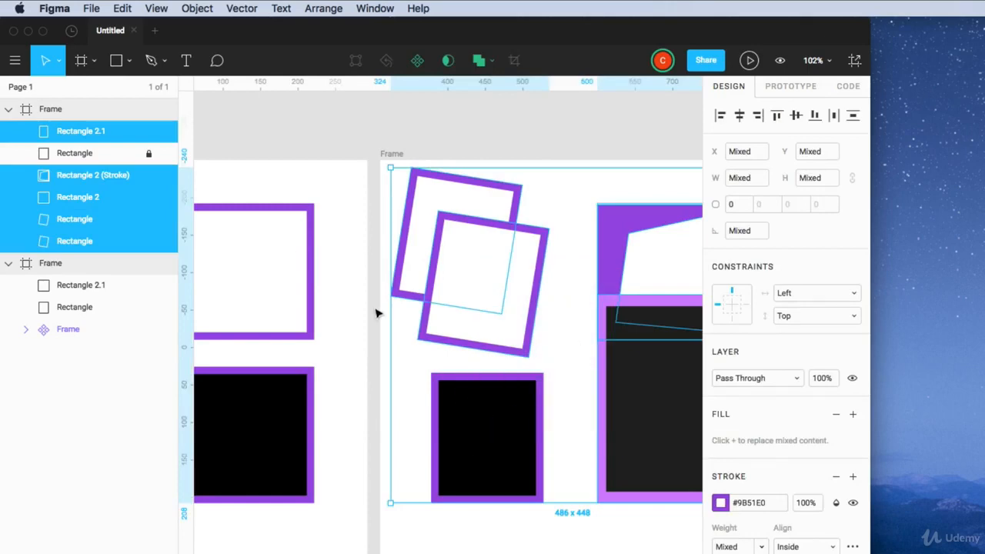
Step: Unlock the smaller black rectangle in the copied frame and swap its fill and stroke colours
left_click(149, 155)
left_click(149, 154)
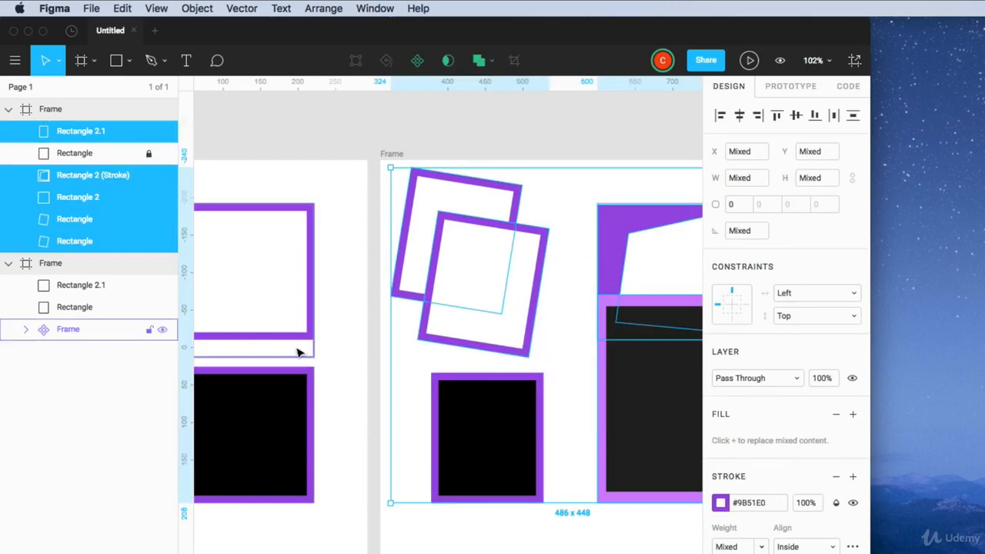
left_click(143, 154)
left_click(197, 8)
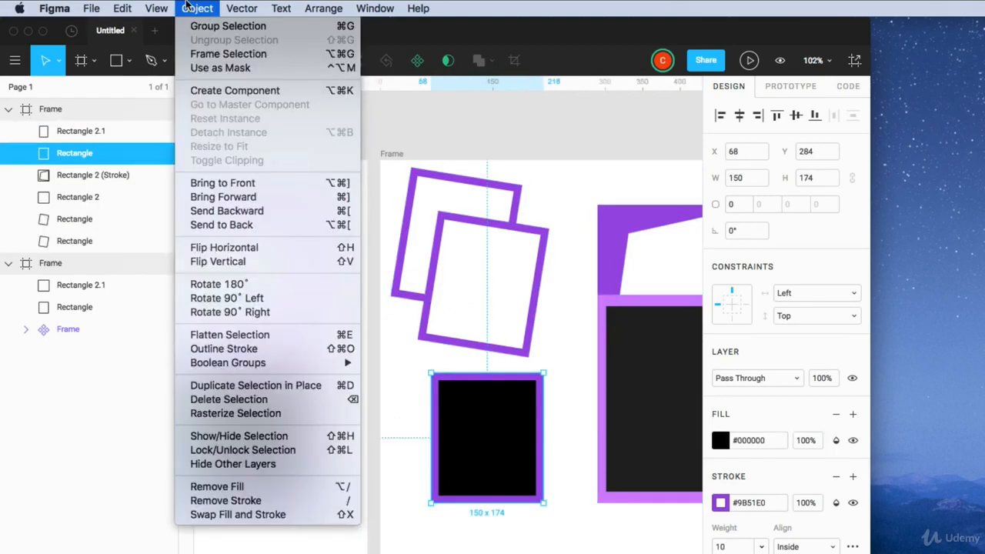
left_click(239, 515)
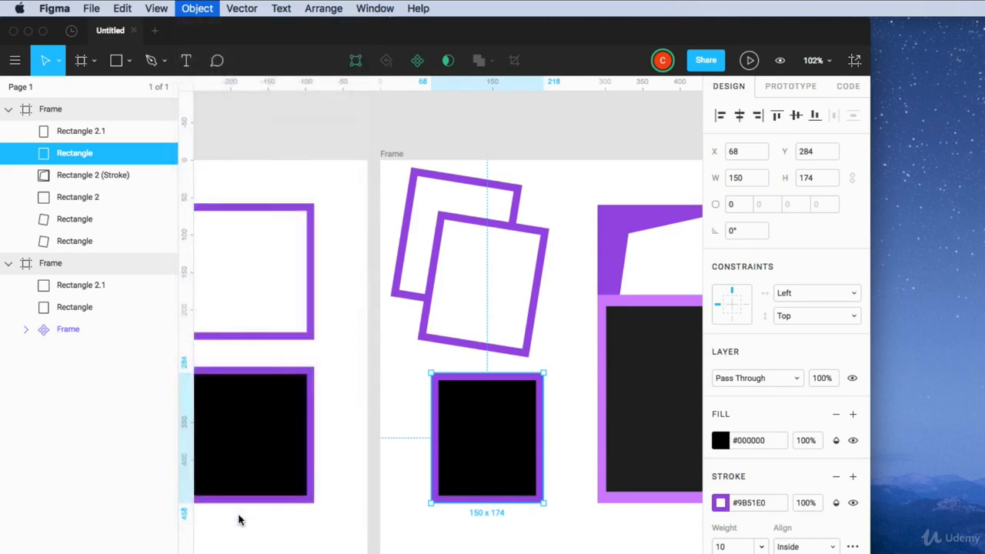
Step: Remove the rectangle's purple fill and move it over the two tilted rectangles, to X 14, Y 126
left_click(195, 9)
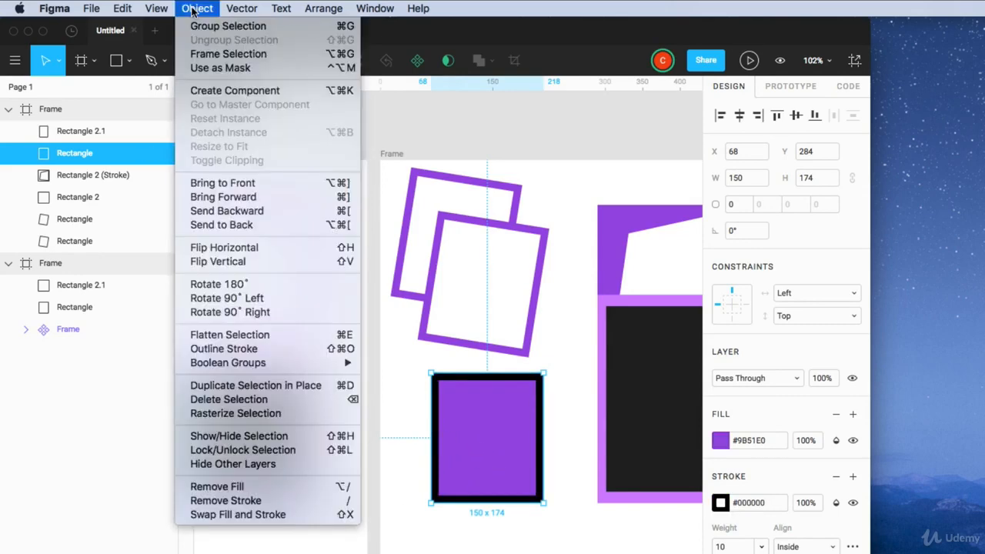
left_click(217, 486)
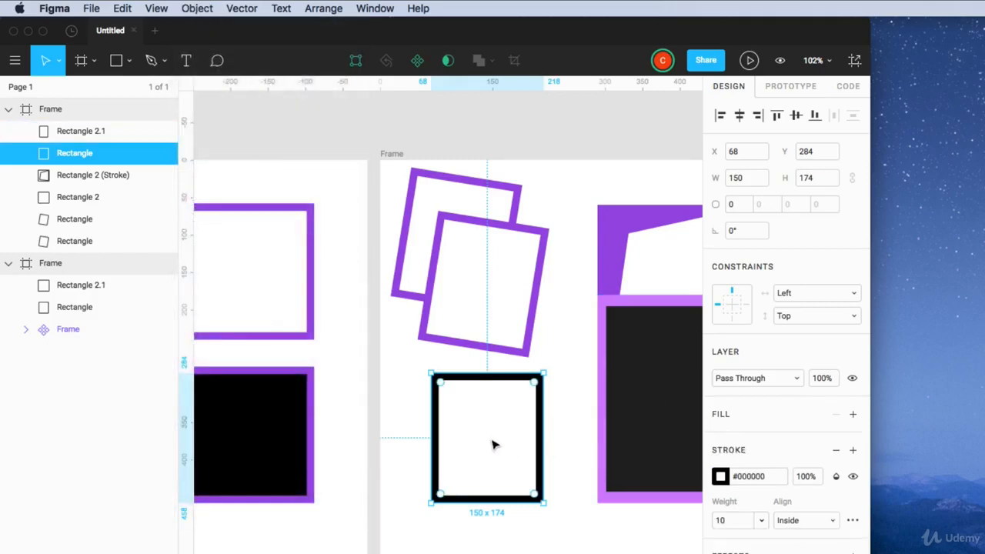
left_click_drag(539, 452, 488, 345)
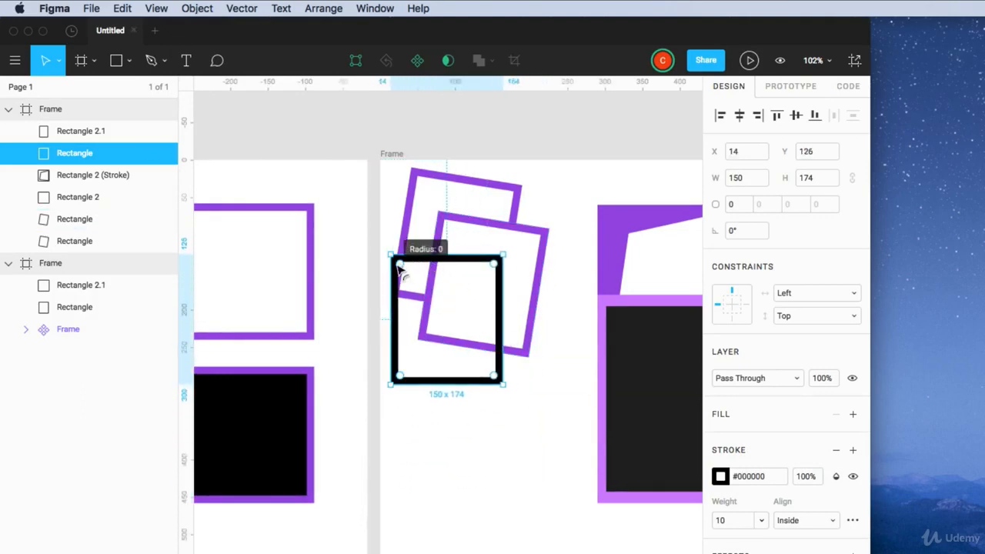
left_click(542, 465)
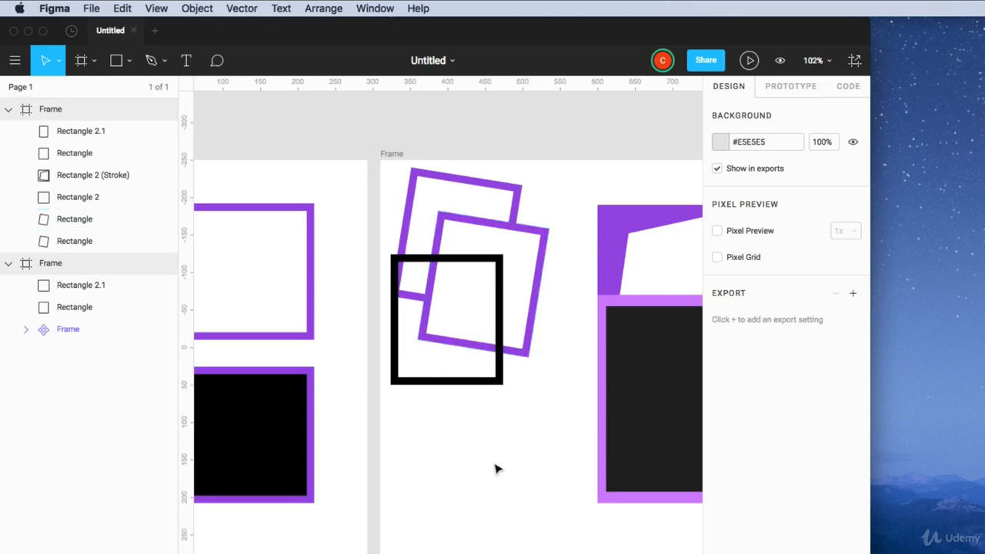
Step: Delete the copied frame with all its contents and move the remaining frame toward the centre of the canvas
key("shift+1")
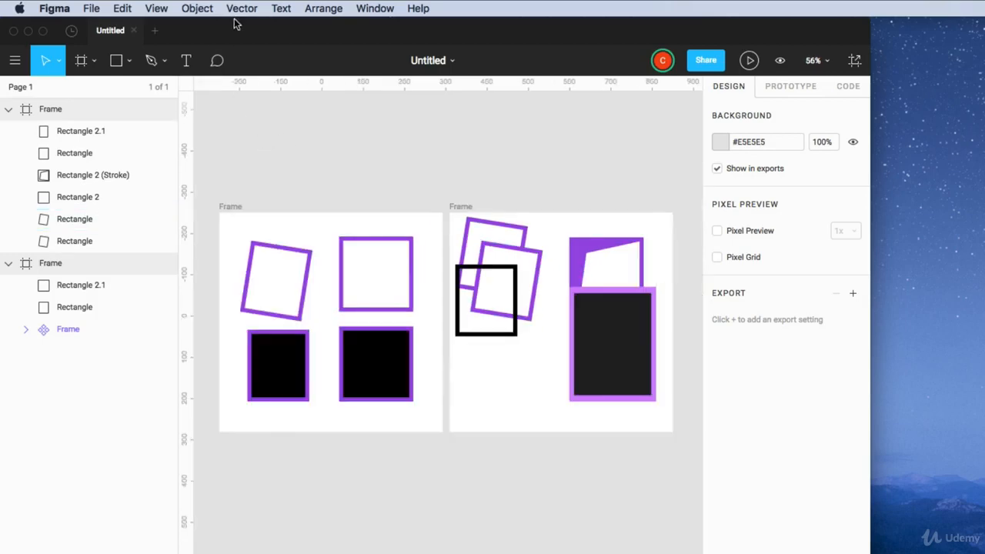
left_click(457, 208)
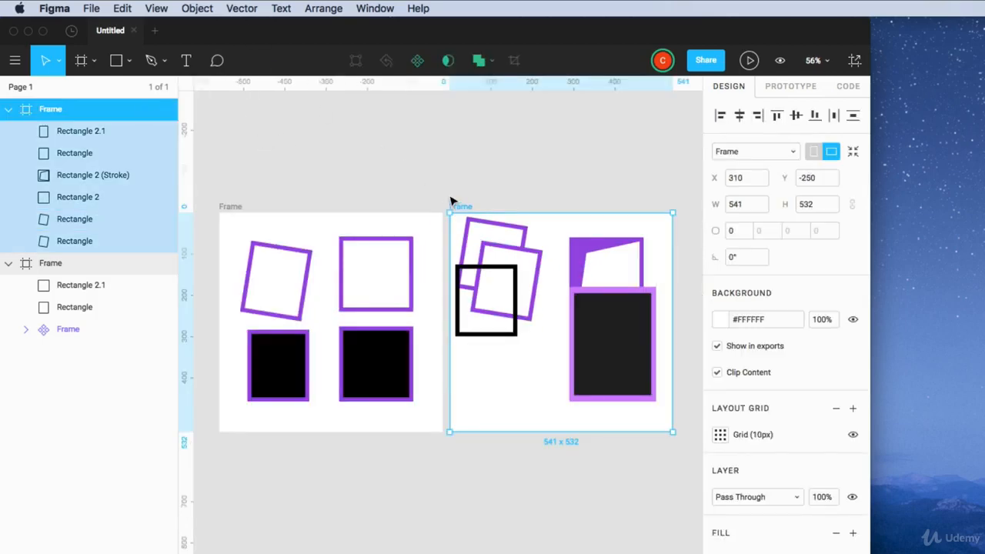
key("BackSpace")
left_click_drag(228, 207, 344, 199)
Step: Empty the frame by deleting the component with the outlined rectangles and both black rectangles with purple strokes
left_click(401, 175)
left_click(457, 261)
key("BackSpace")
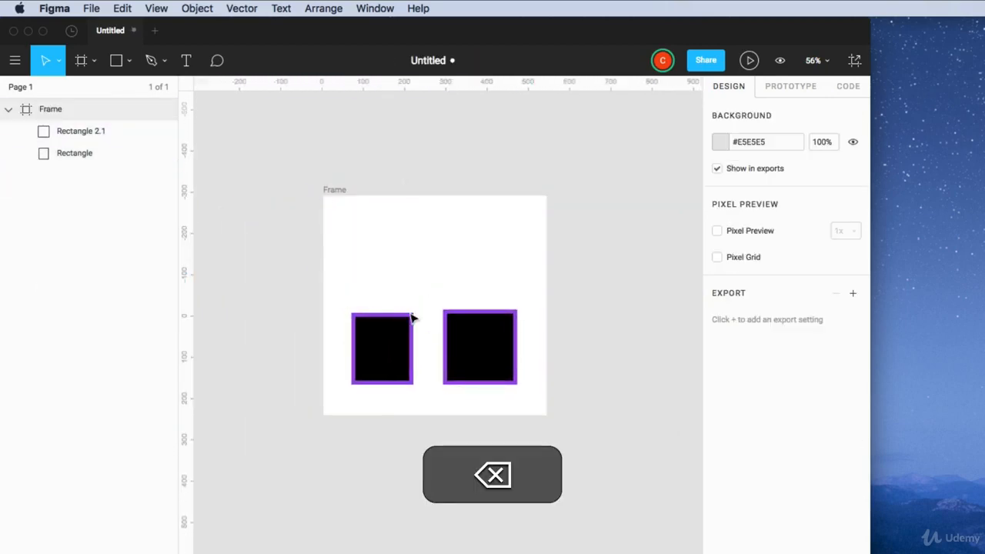
left_click(391, 333)
key("BackSpace")
left_click(464, 339)
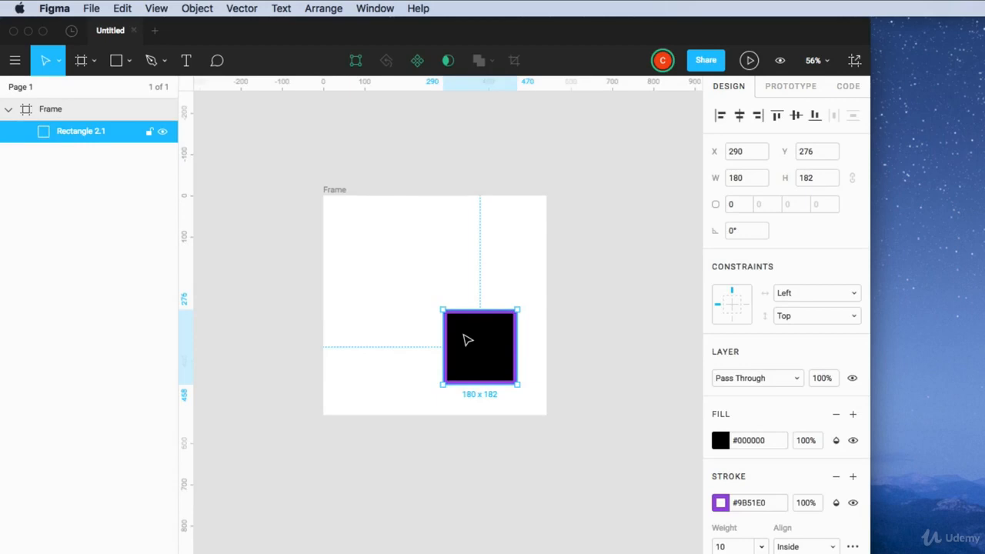
key("BackSpace")
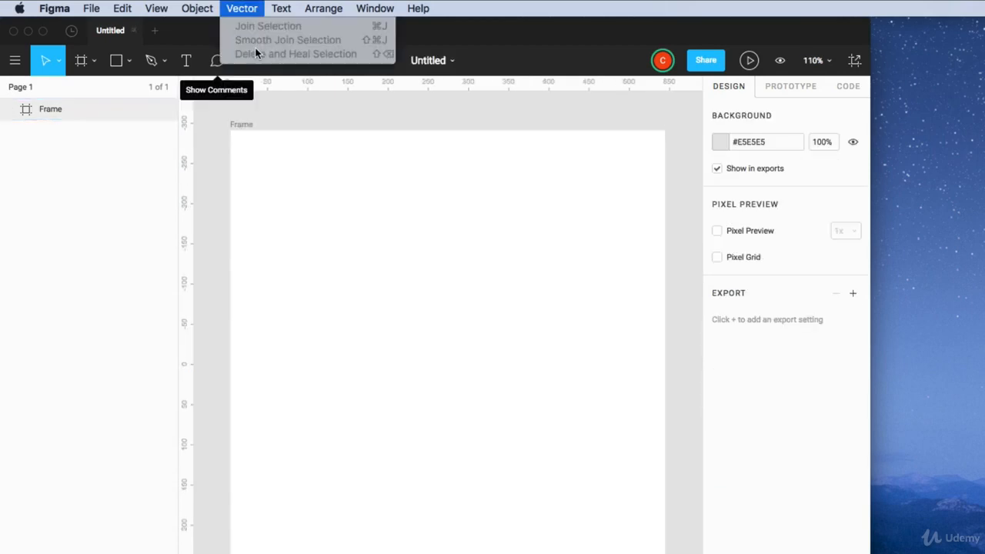
Step: Draw an open U-shaped curve about 135 × 149 in the frame with the Pen tool, discarding extra segments
left_click(244, 9)
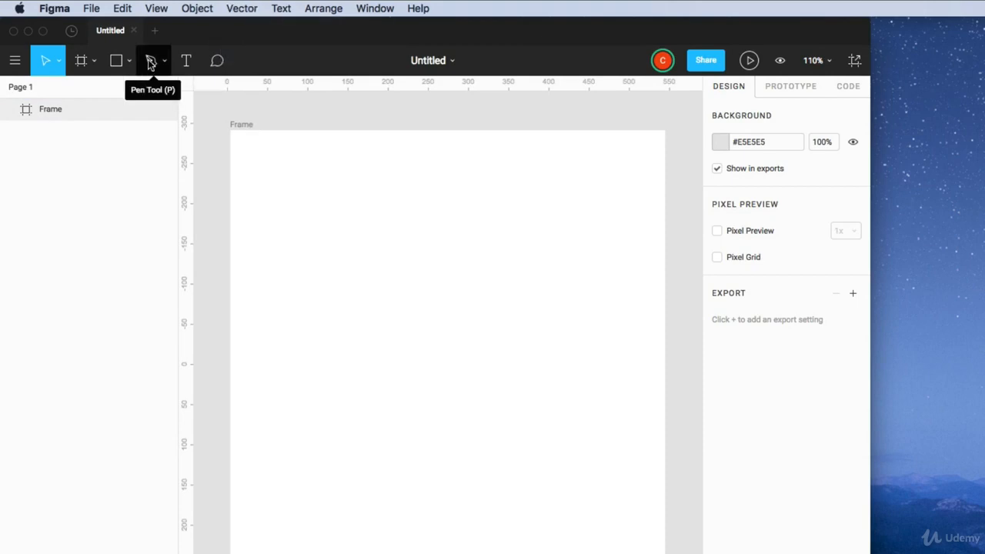
left_click(151, 63)
left_click(354, 246)
left_click(404, 362)
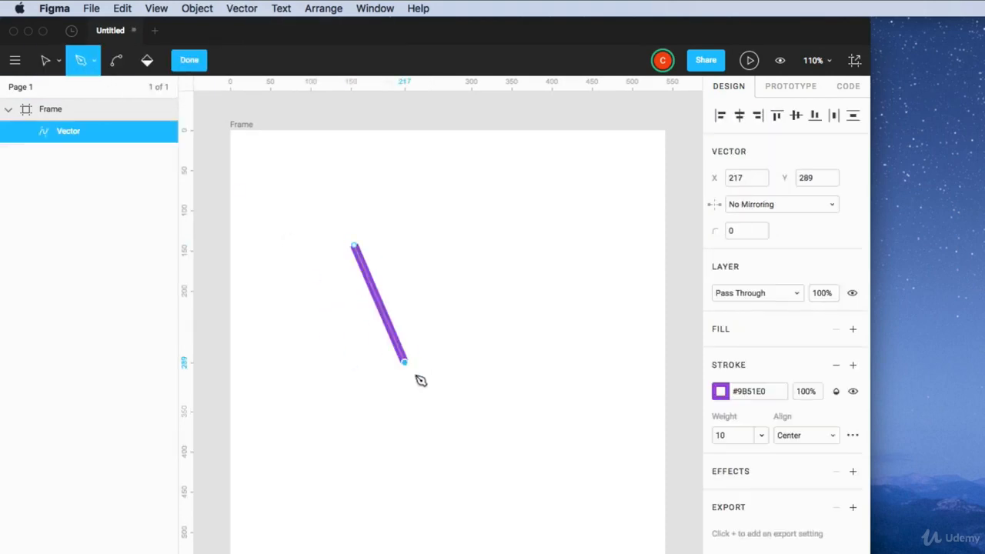
left_click_drag(421, 380, 488, 339)
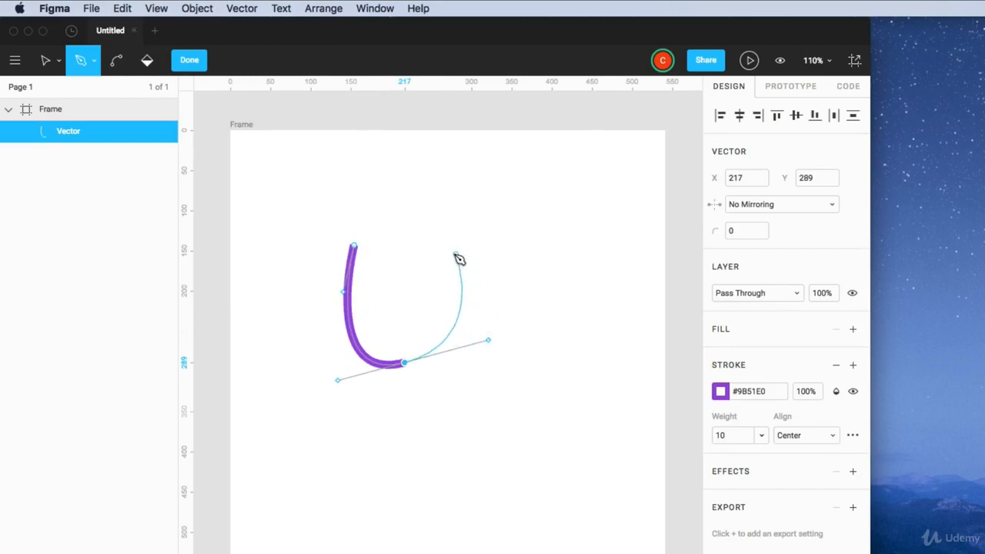
left_click_drag(446, 258, 433, 322)
key("super+z")
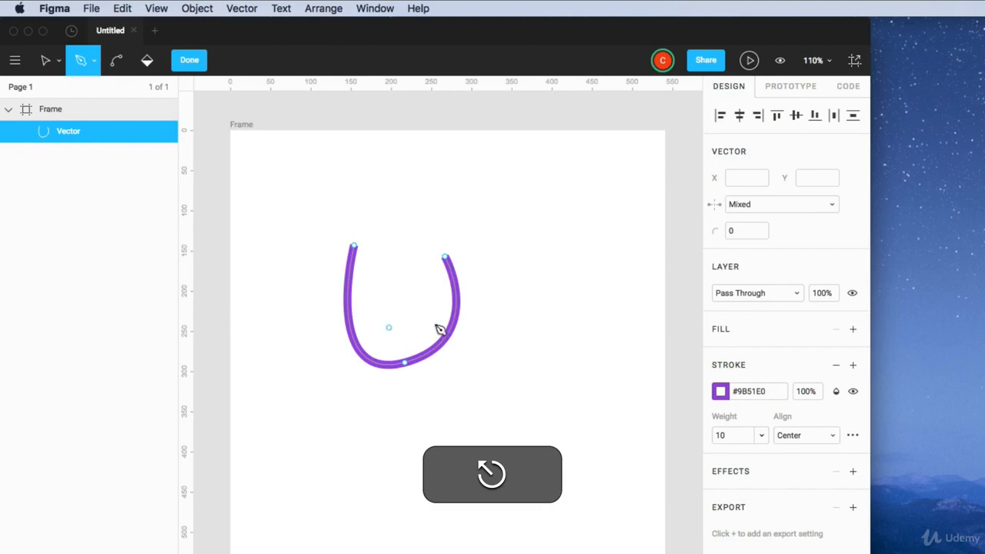
key("super+z")
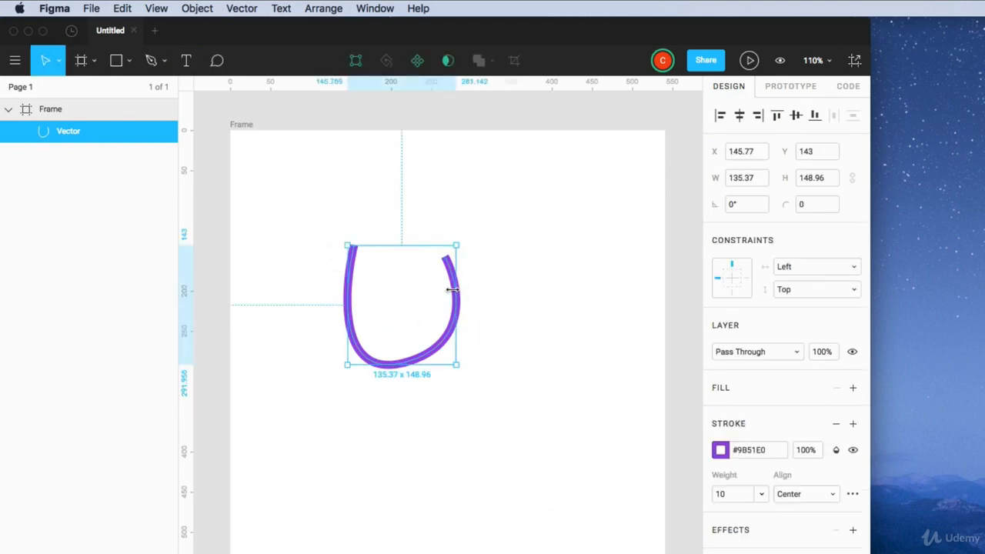
left_click(582, 337)
Step: Open the U-shaped curve for point editing and select its two open endpoints
double_click(451, 331)
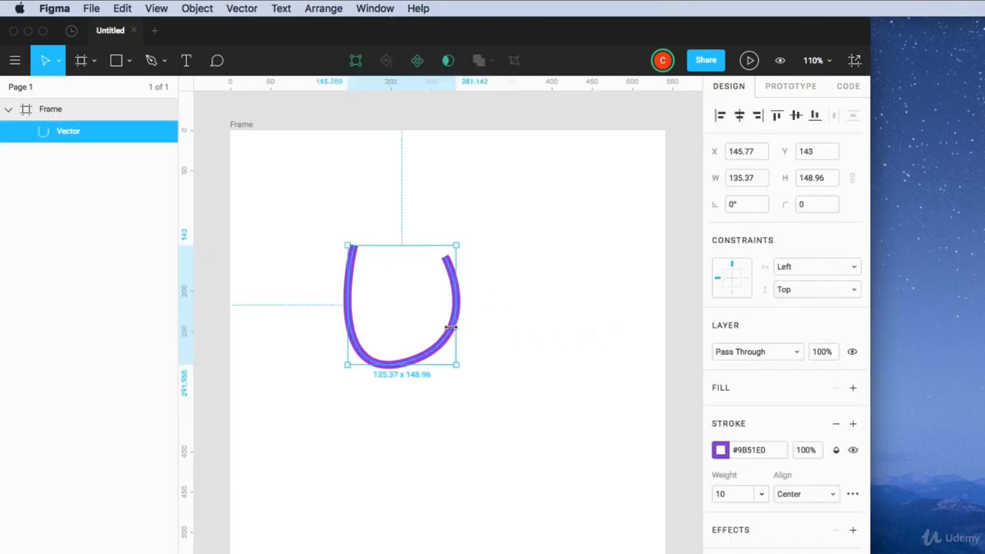
left_click(352, 248)
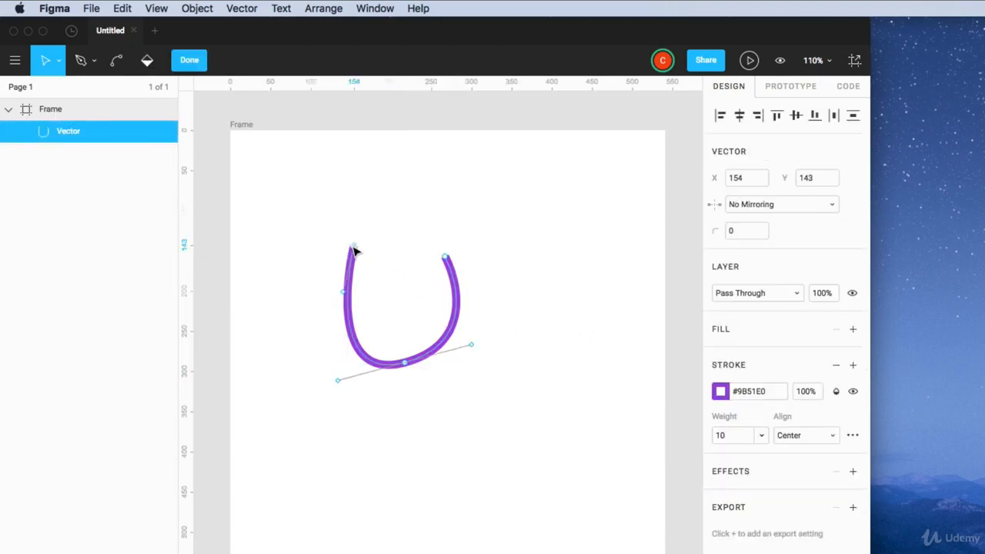
left_click(447, 258, "shift")
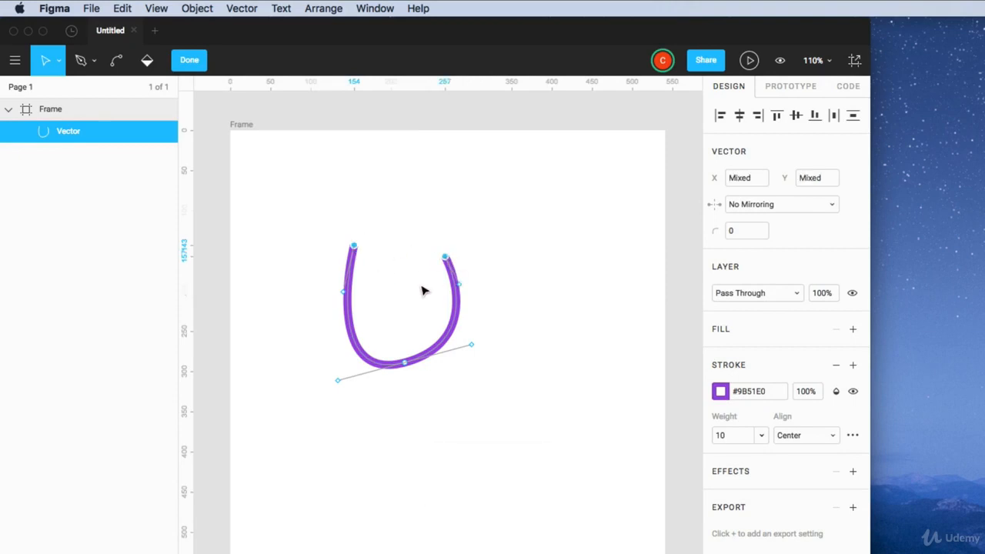
Step: Try Join Selection on the curve's two endpoints and undo it
left_click(244, 11)
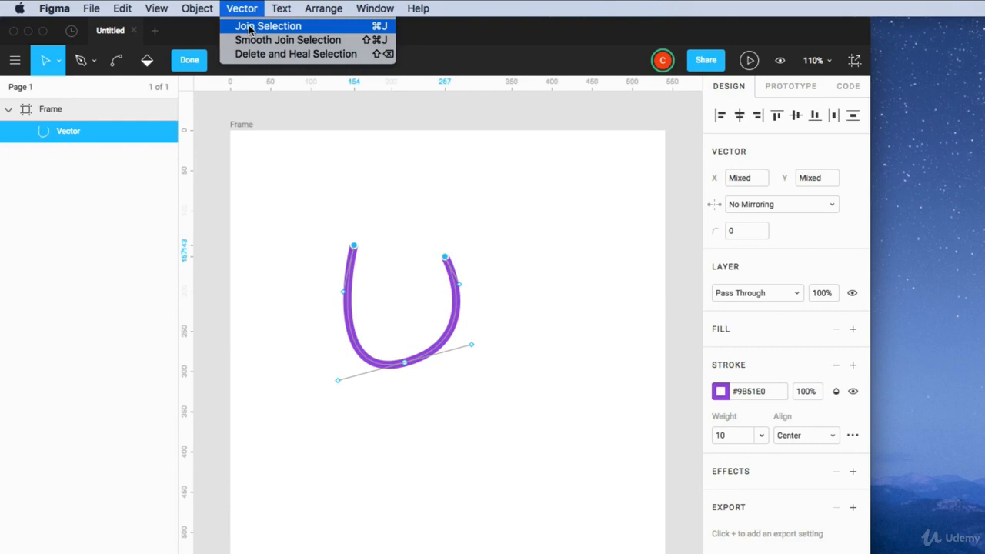
left_click(248, 27)
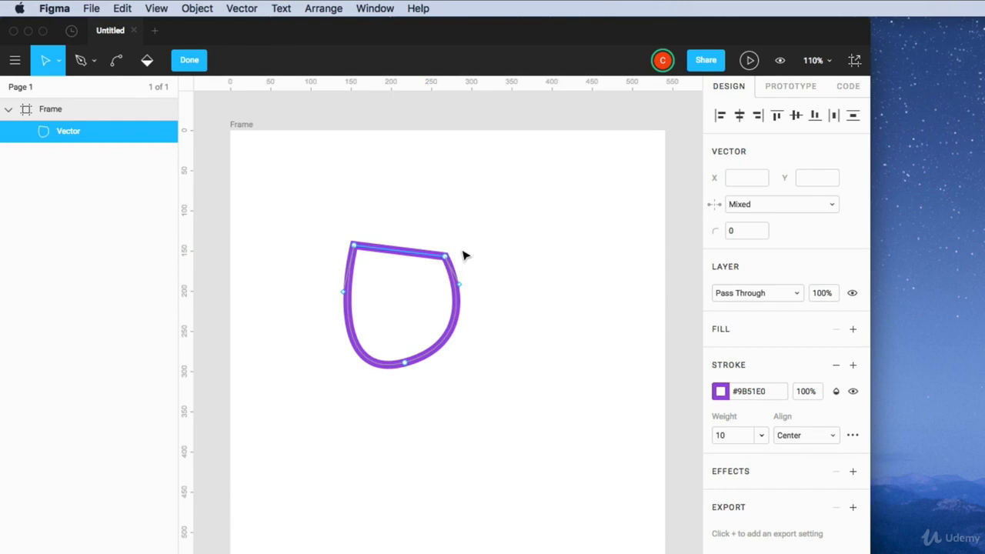
key("super+z")
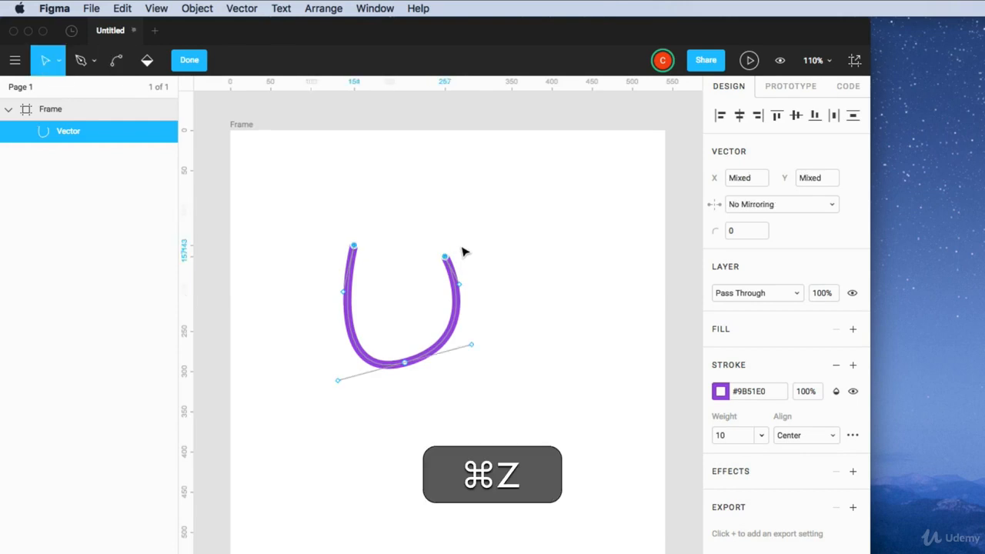
Step: Close the curve by applying Smooth Join Selection to its two endpoints, and leave point editing
left_click(240, 9)
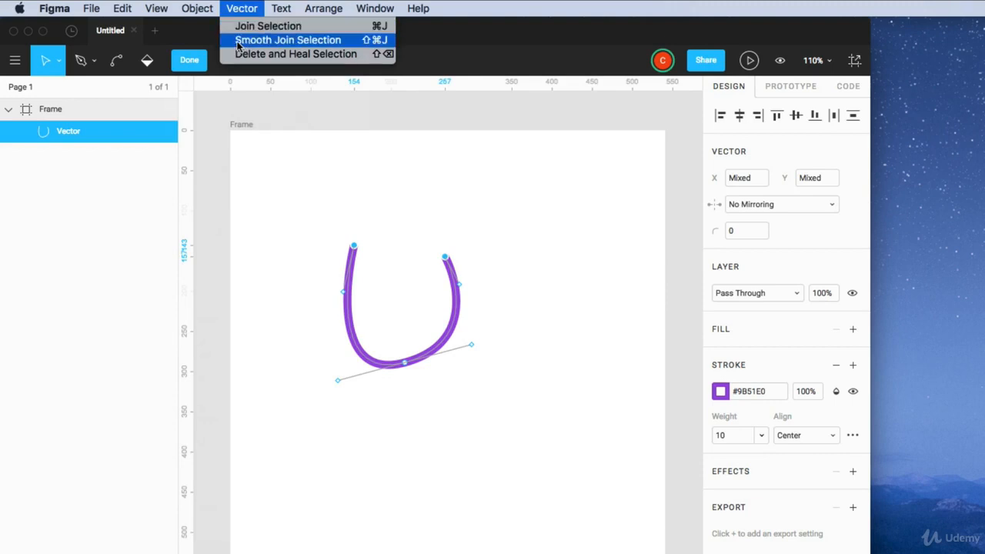
left_click(308, 43)
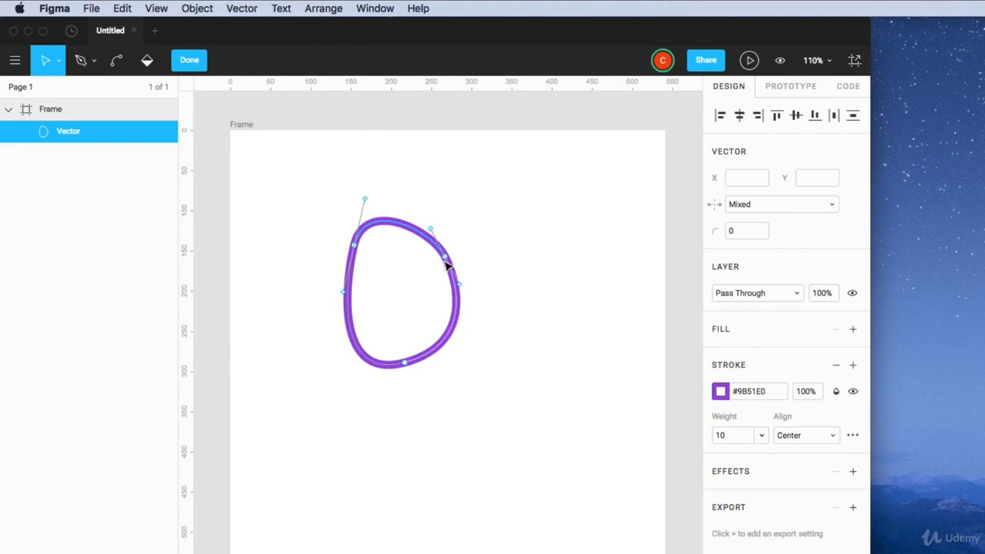
left_click(518, 290)
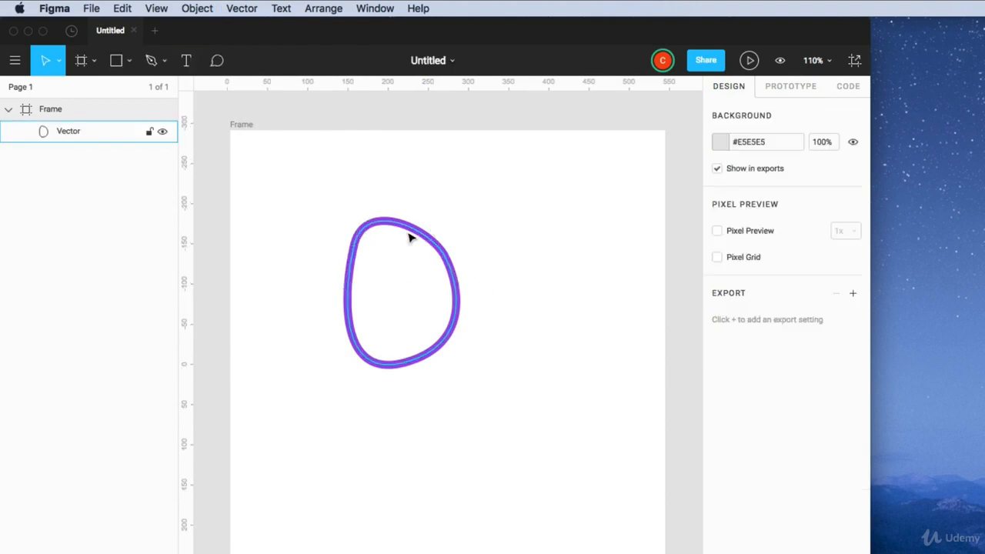
Step: Remove the closed curve's upper-right point with Delete and Heal Selection
double_click(447, 260)
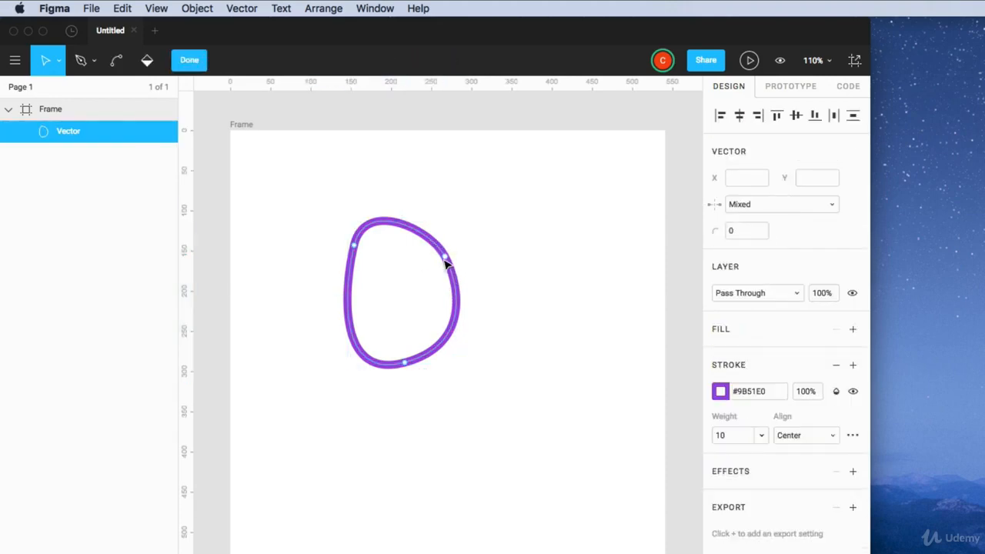
left_click(446, 259)
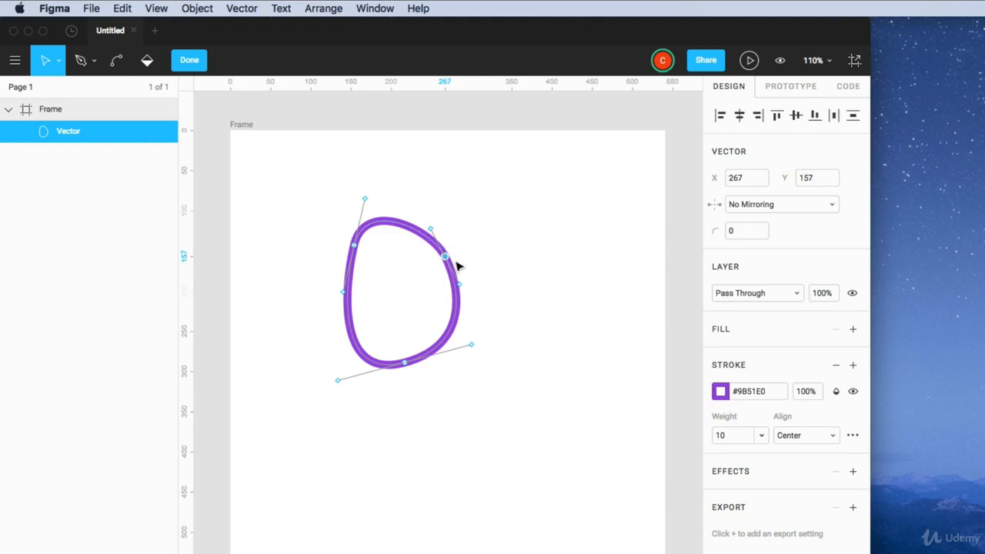
left_click(241, 9)
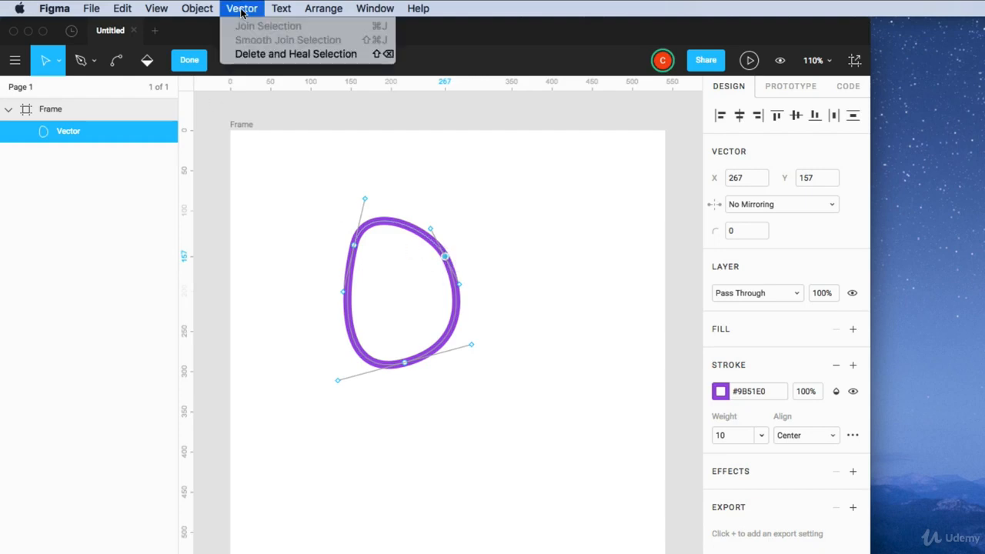
left_click(247, 55)
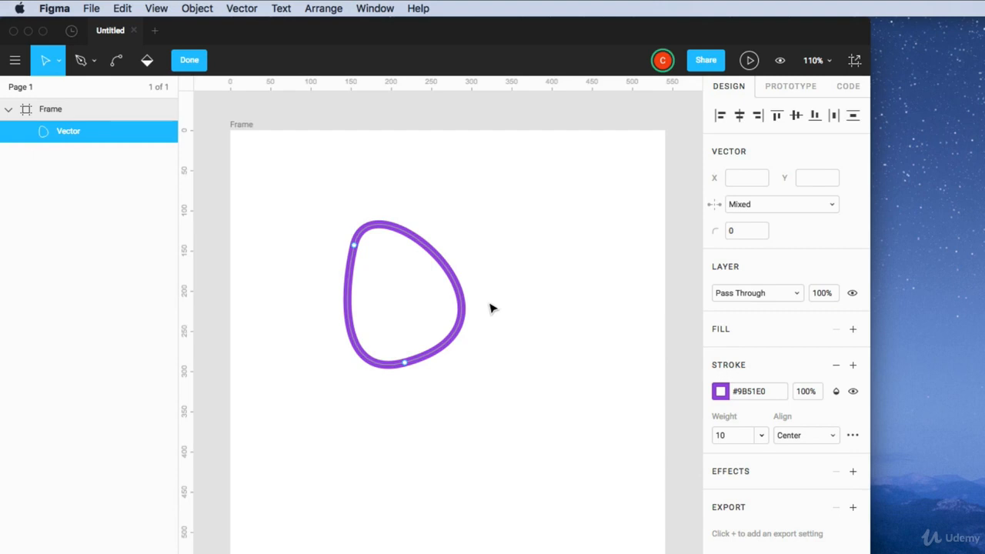
Step: Finish editing the vector's points and delete the closed shape from the frame
left_click(242, 7)
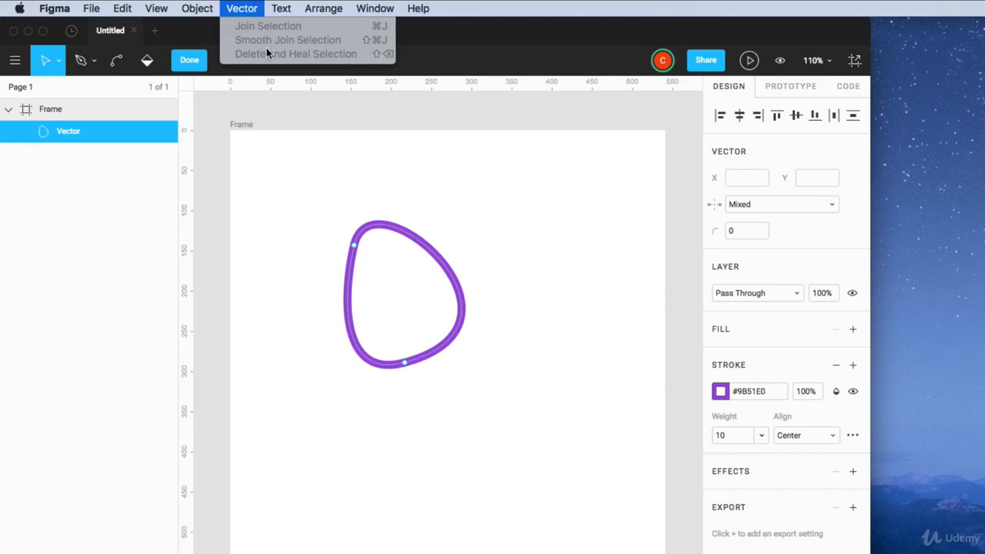
left_click(192, 59)
left_click(193, 59)
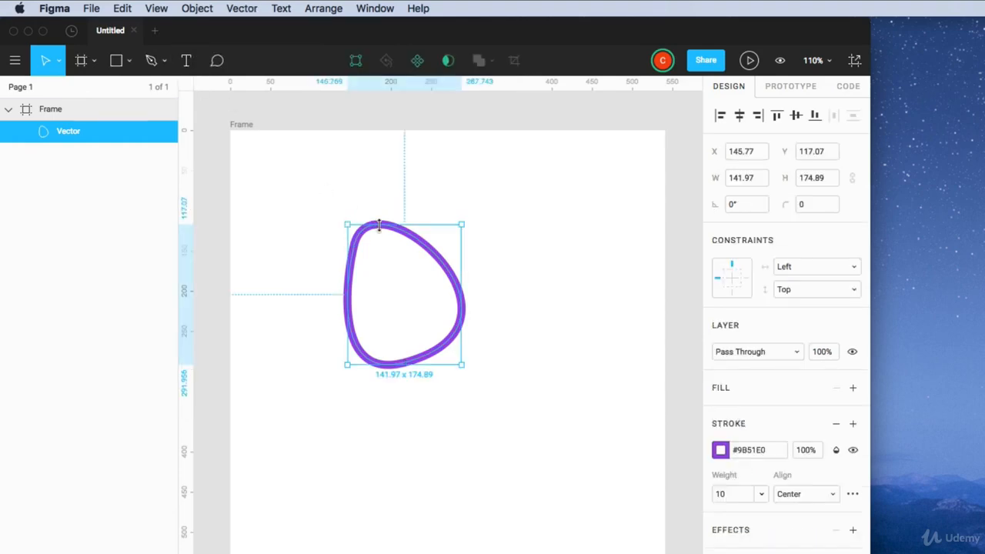
key("Delete")
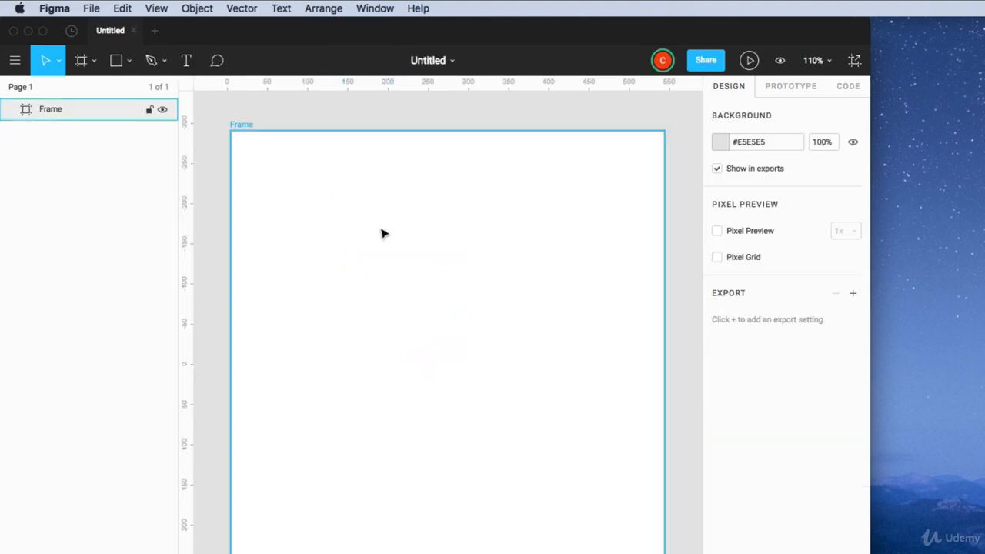
Step: Add a text layer reading "Text" in the upper part of the frame
left_click(273, 165)
left_click(186, 60)
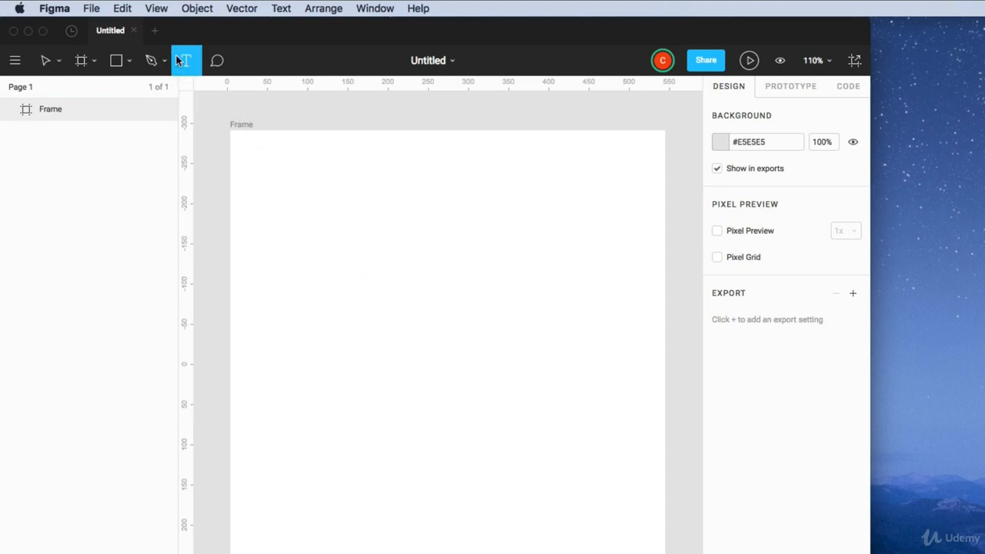
left_click(337, 224)
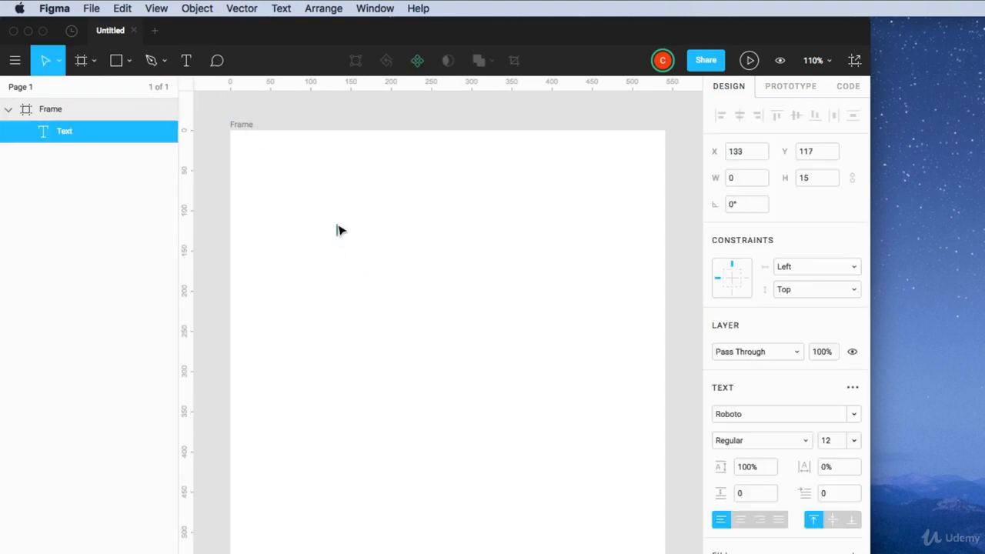
type("Text")
key("Escape")
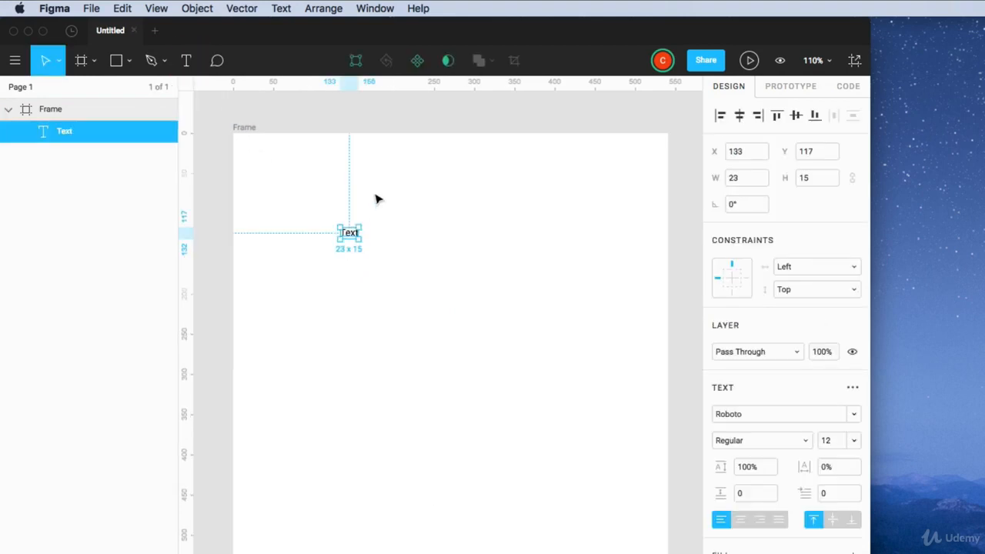
Step: Set the text's font size to 48 and move it to about X 218, Y 120
left_click_drag(348, 232, 422, 217)
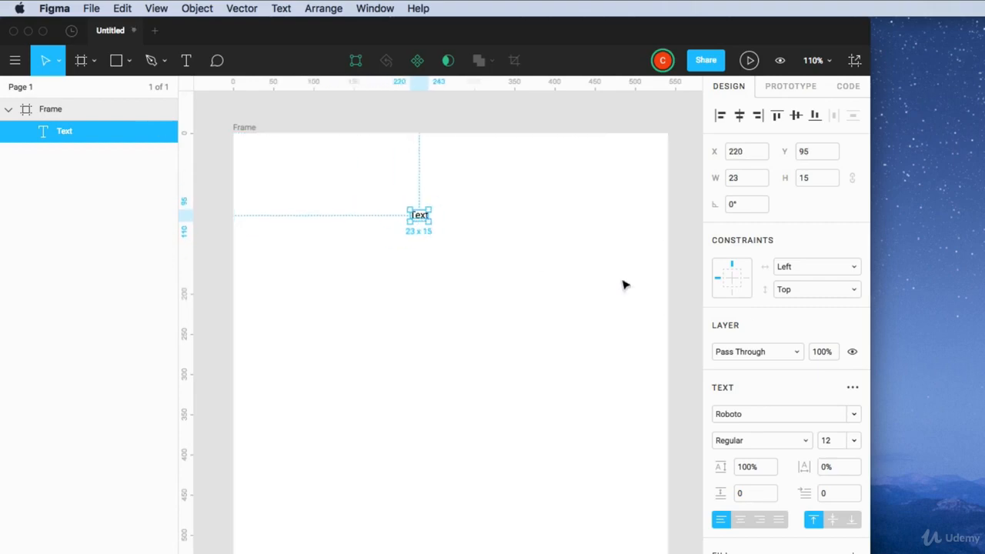
left_click(854, 440)
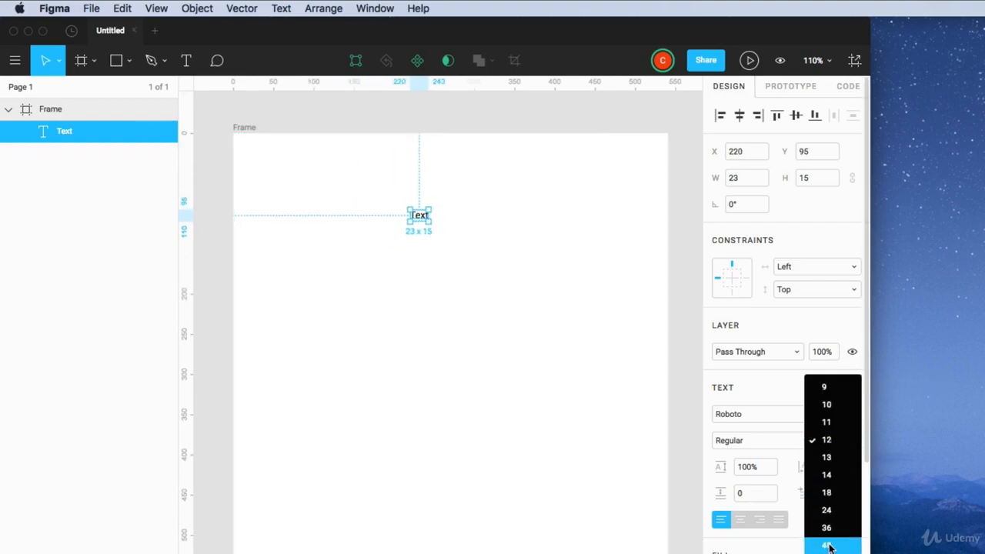
left_click(827, 544)
left_click_drag(454, 240, 453, 262)
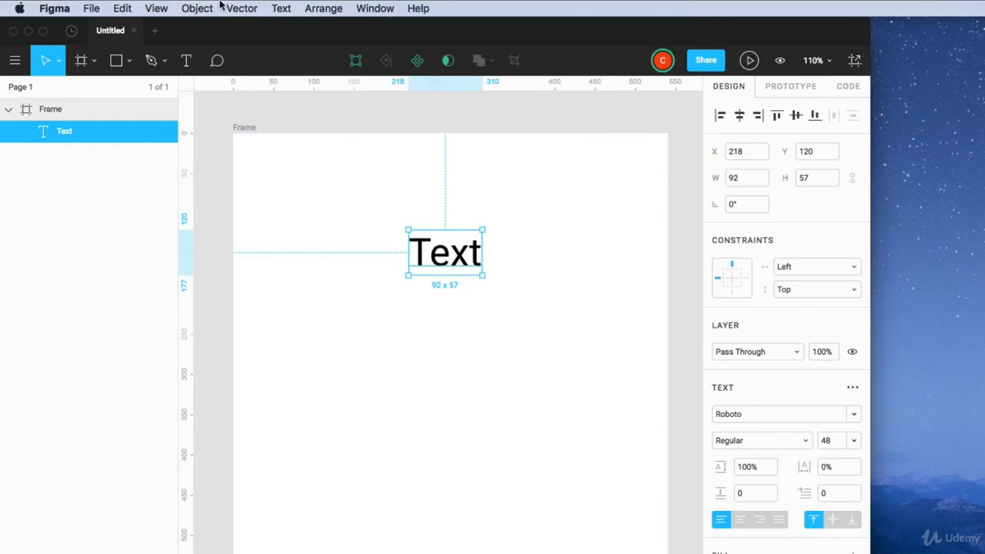
Step: Apply Text Upper Case to the text layer, followed by Text Lower Case
left_click(280, 9)
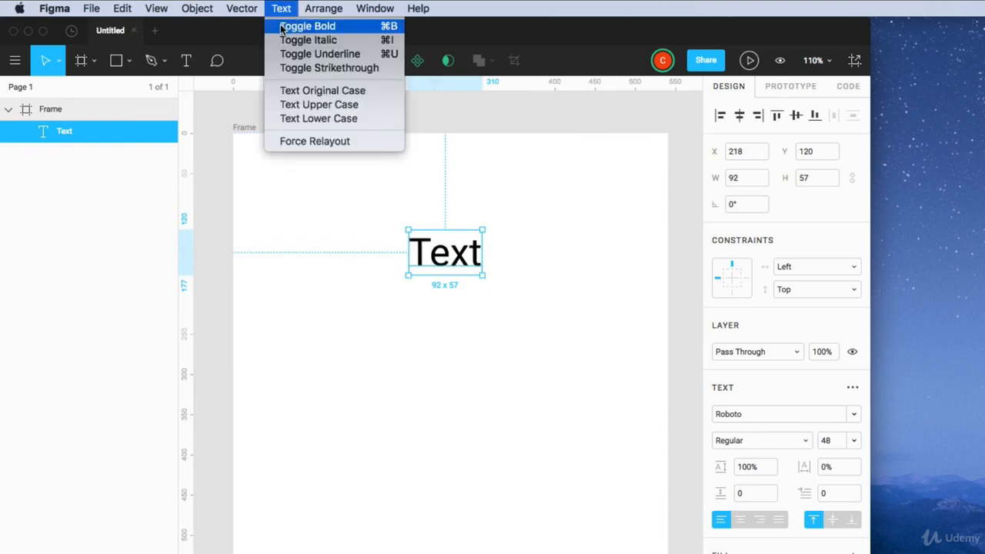
left_click(313, 108)
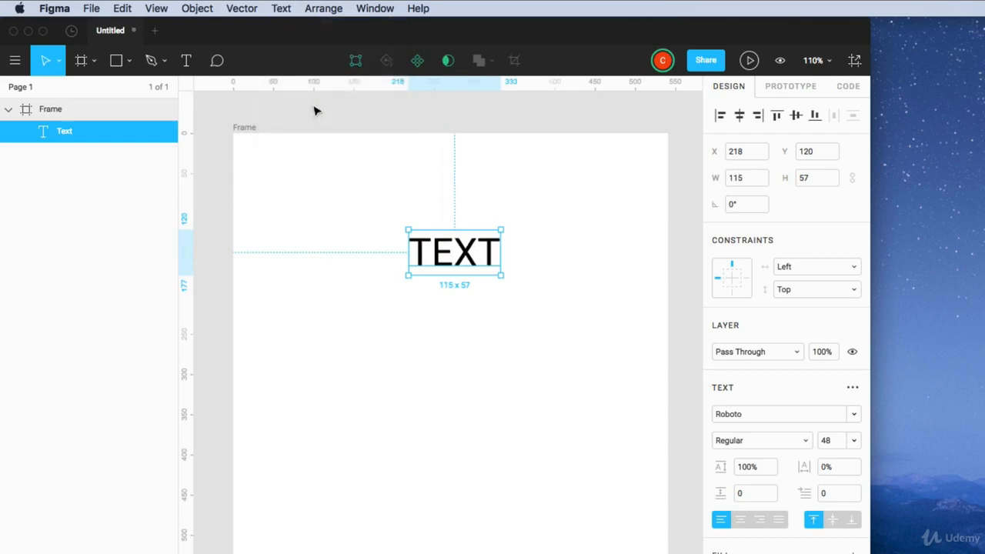
left_click(281, 8)
left_click(304, 117)
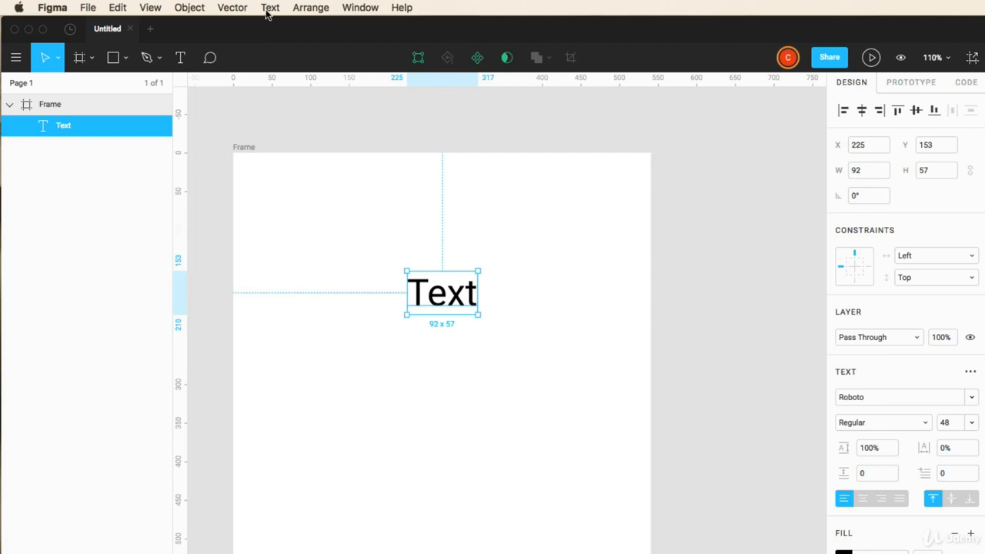
Step: Apply Force Relayout to the text layer and delete that layer from the frame
left_click(270, 8)
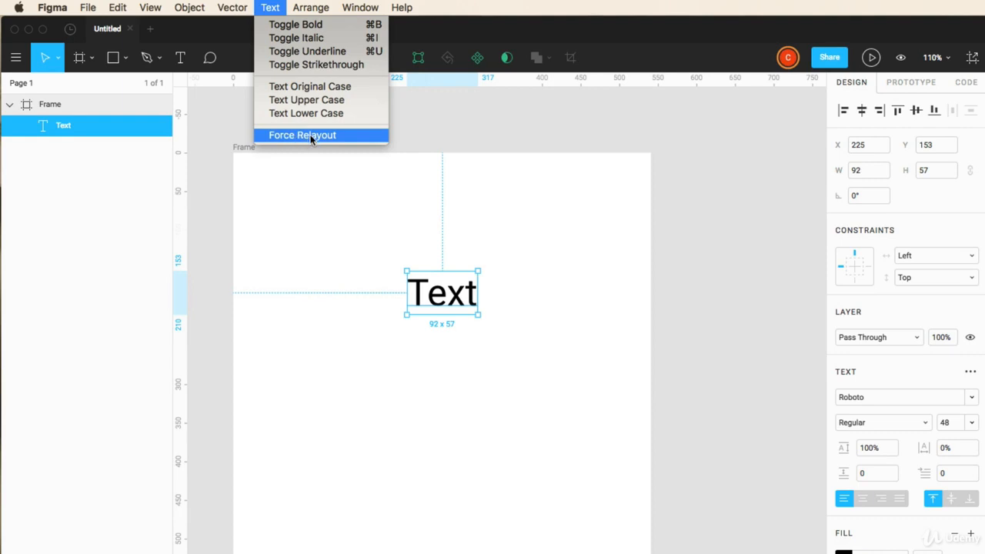
left_click(310, 134)
left_click(475, 263)
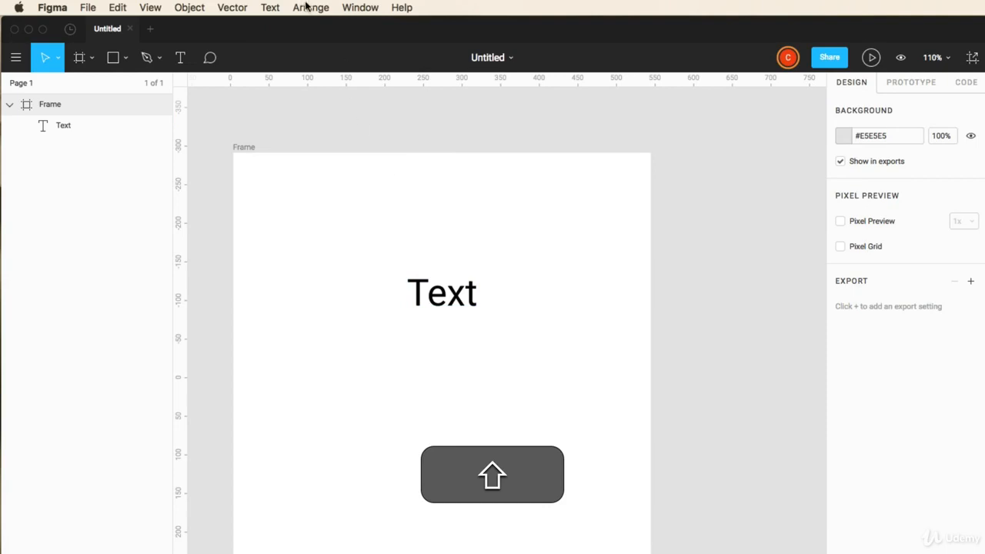
left_click_drag(508, 248, 424, 344)
key("shift+BackSpace")
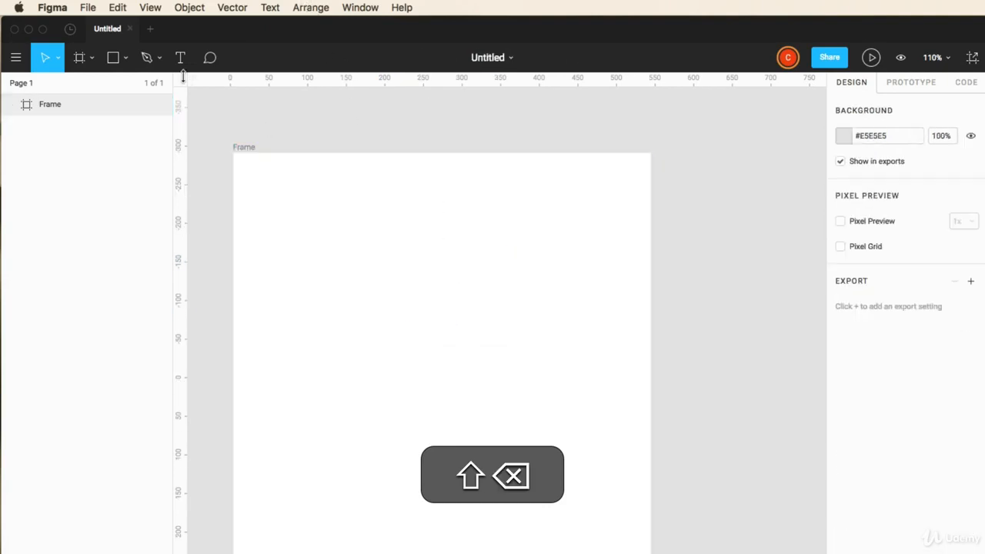
Step: Draw three rectangles in the frame: a 60 x 70 one, a slightly larger one beside it, and a 196 x 160 one below
key("r")
left_click_drag(279, 199, 327, 252)
key("r")
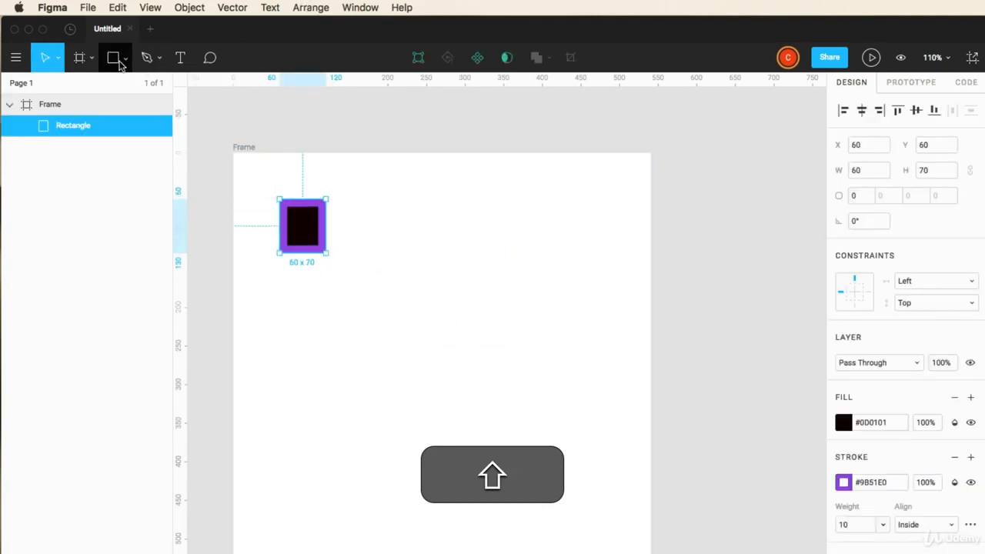
left_click_drag(408, 206, 480, 284)
key("r")
left_click_drag(303, 370, 453, 492)
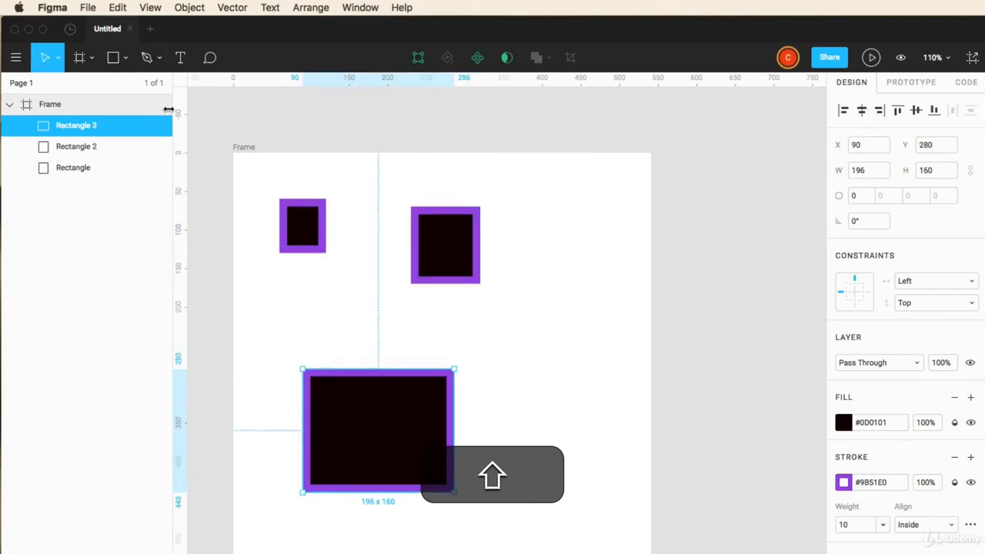
Step: Duplicate the largest rectangle and place the copy at about X 334, Y 220
key("r")
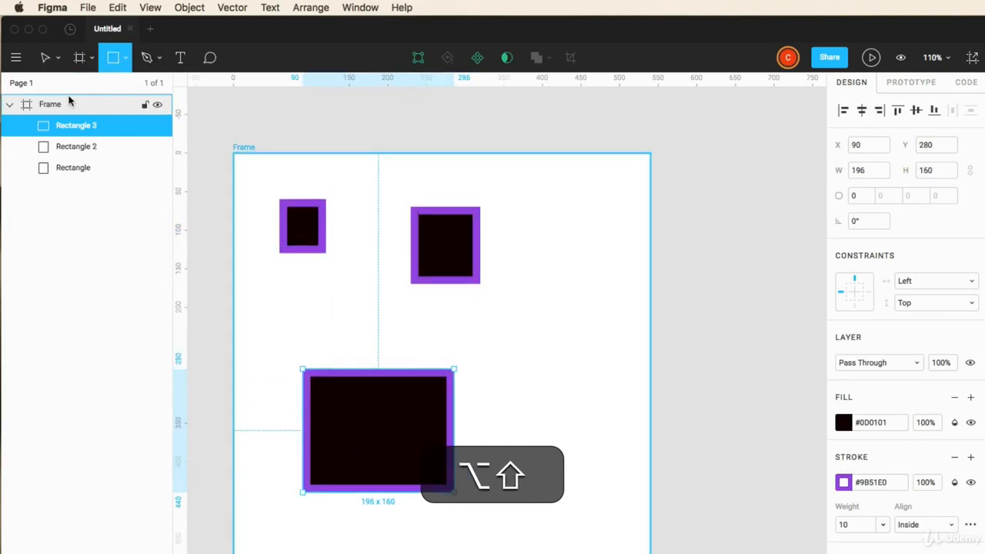
key("v")
left_click_drag(338, 433, 544, 383)
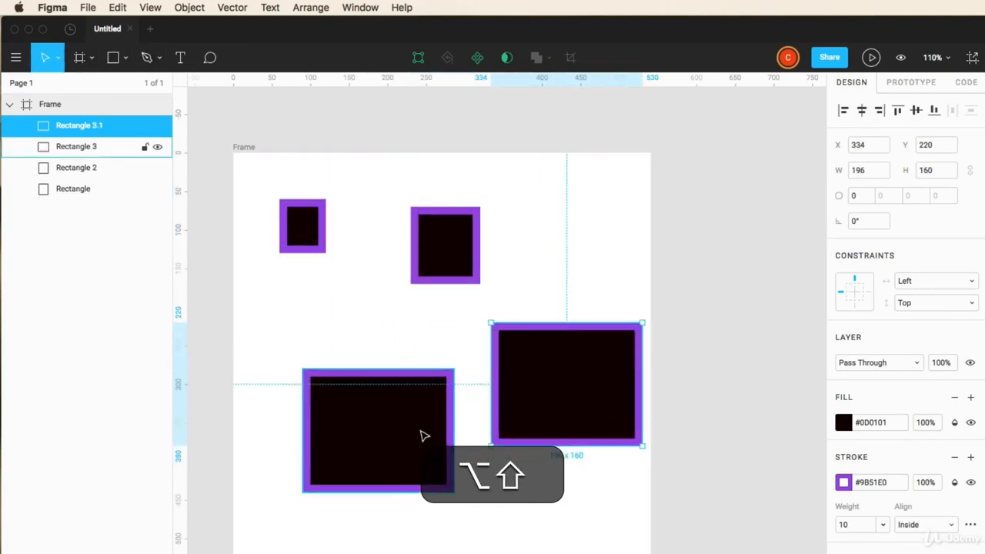
Step: Select all four rectangles, apply Align Left to them, and undo the alignment
left_click(264, 202)
left_click_drag(264, 202, 548, 454)
left_click(311, 7)
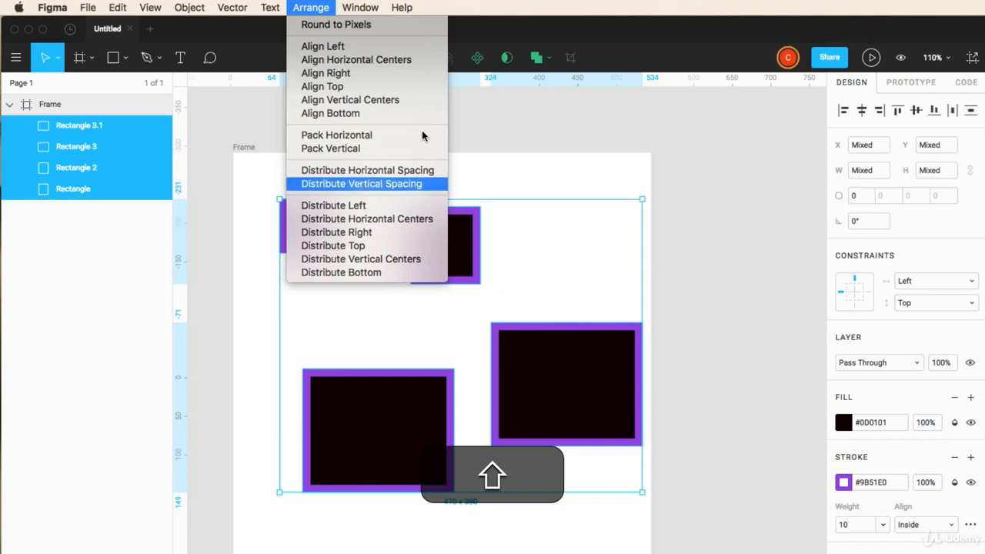
left_click(336, 47)
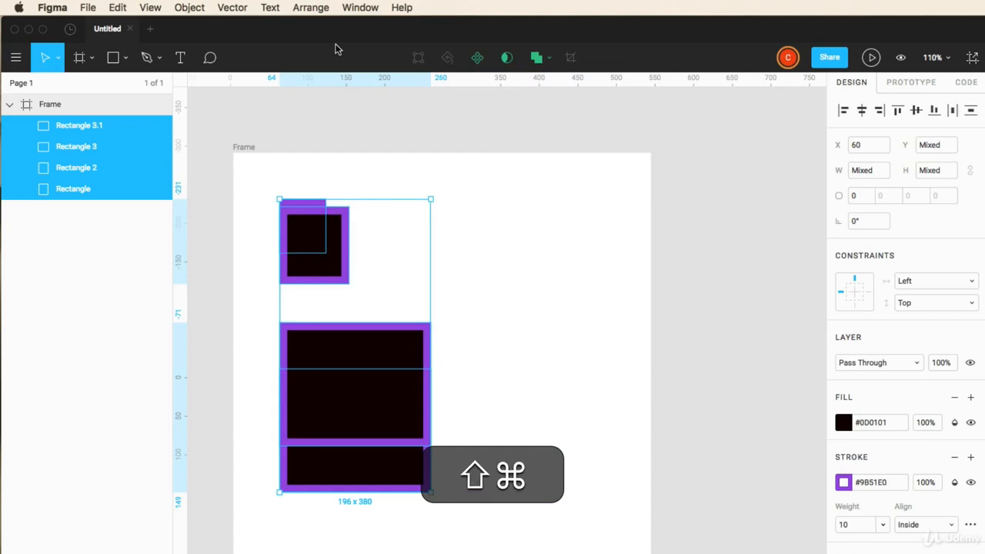
key("super+z")
Step: Try Align Top on the four selected rectangles and undo it
left_click(309, 8)
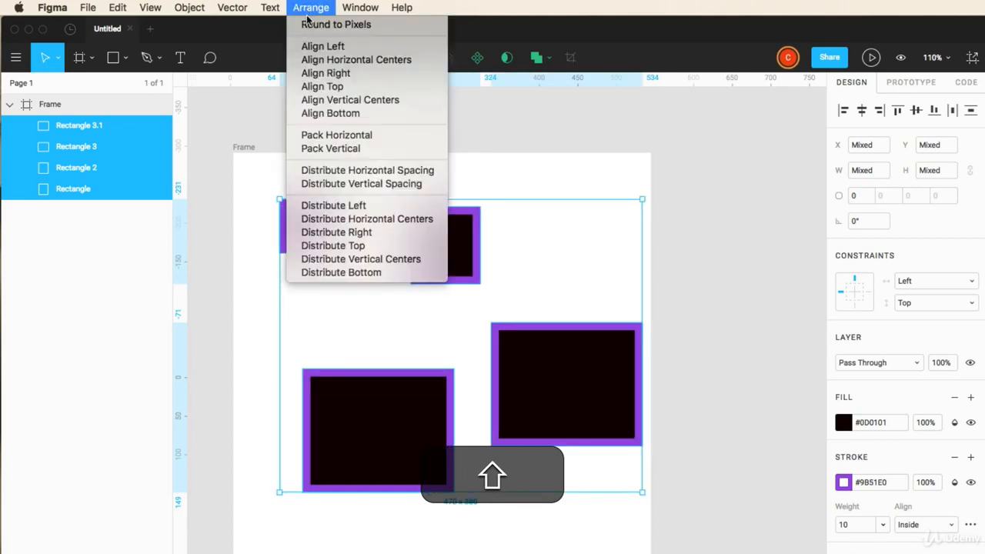
left_click(321, 86)
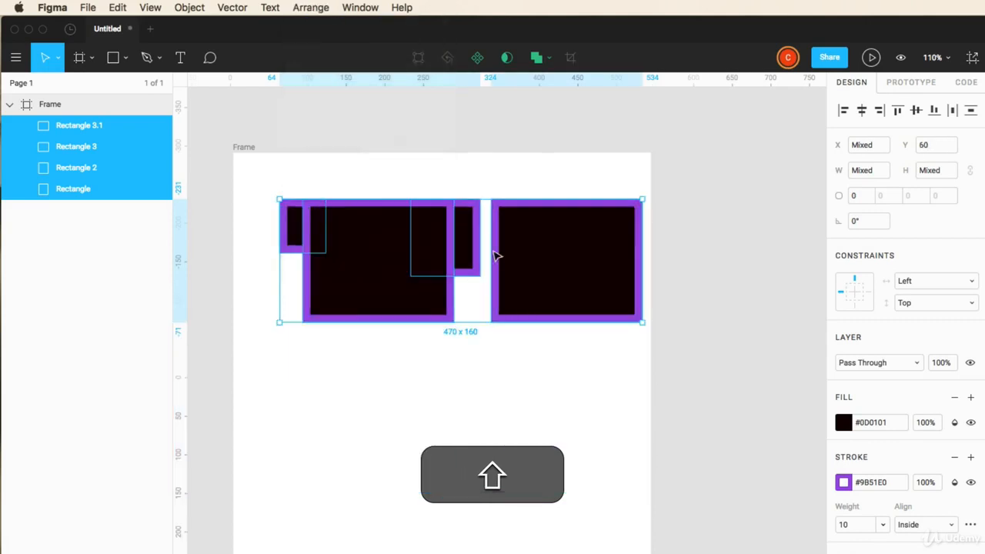
key("super+shift+z")
Step: Apply Pack Horizontal to the four selected rectangles and clear the selection
left_click(269, 7)
mouse_move(297, 7)
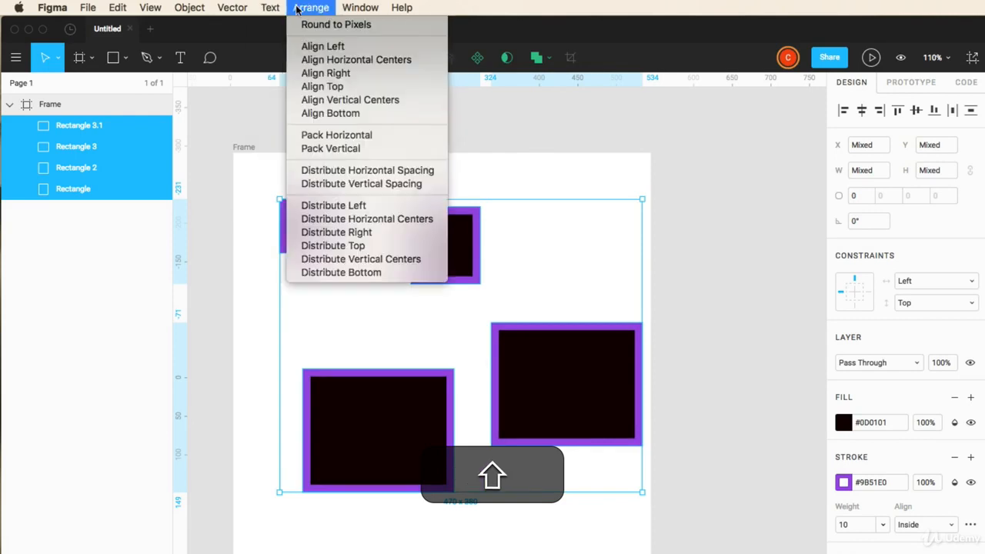
left_click(318, 138)
left_click(326, 172)
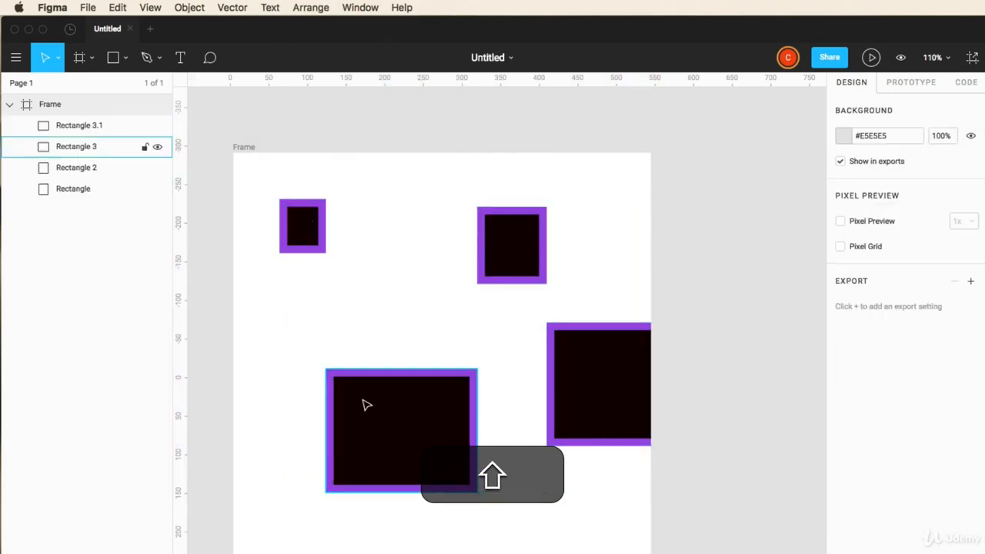
Step: Move the two large rectangles up to about Y 95 and Y 110, and apply Pack Vertical to all four rectangles
left_click_drag(368, 444, 369, 304)
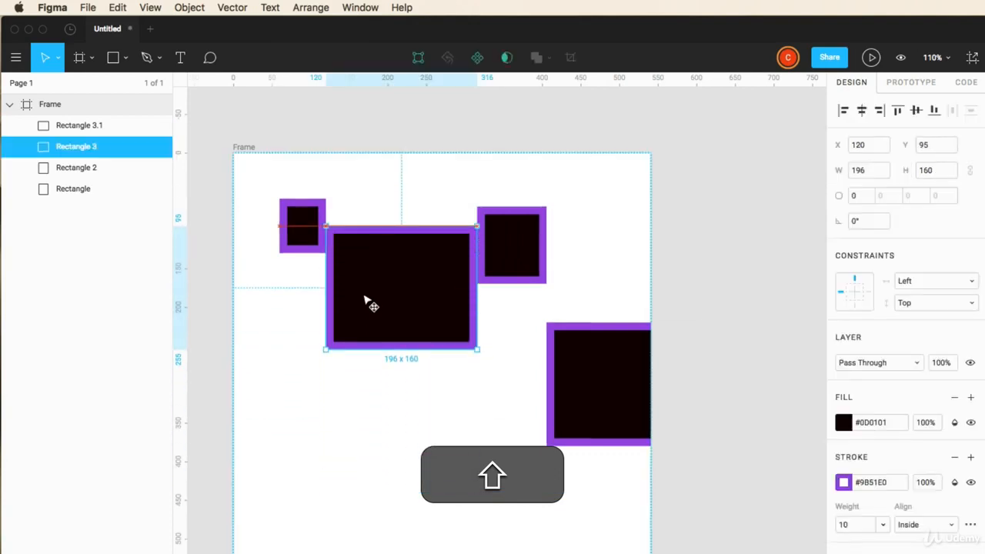
left_click_drag(562, 389, 567, 304)
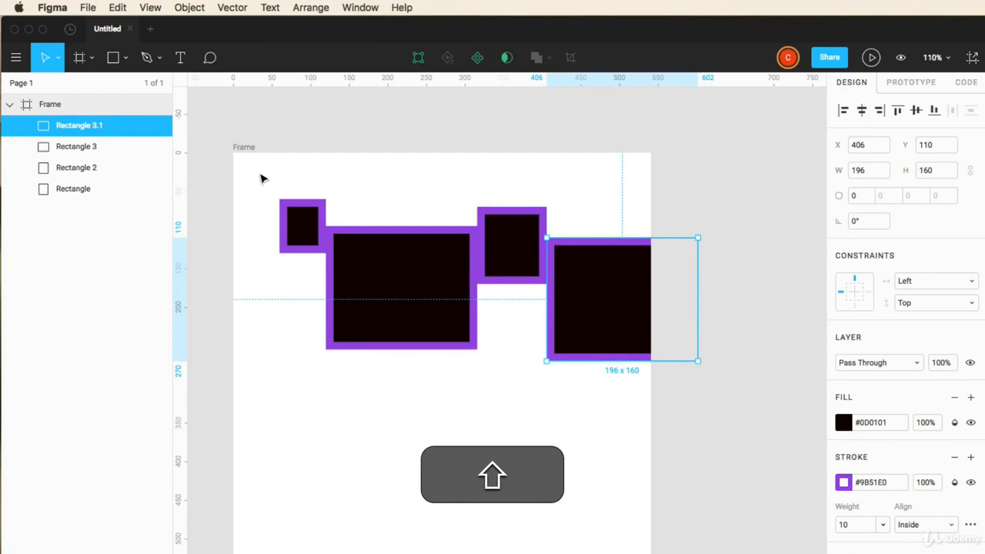
key("super+a")
left_click(311, 7)
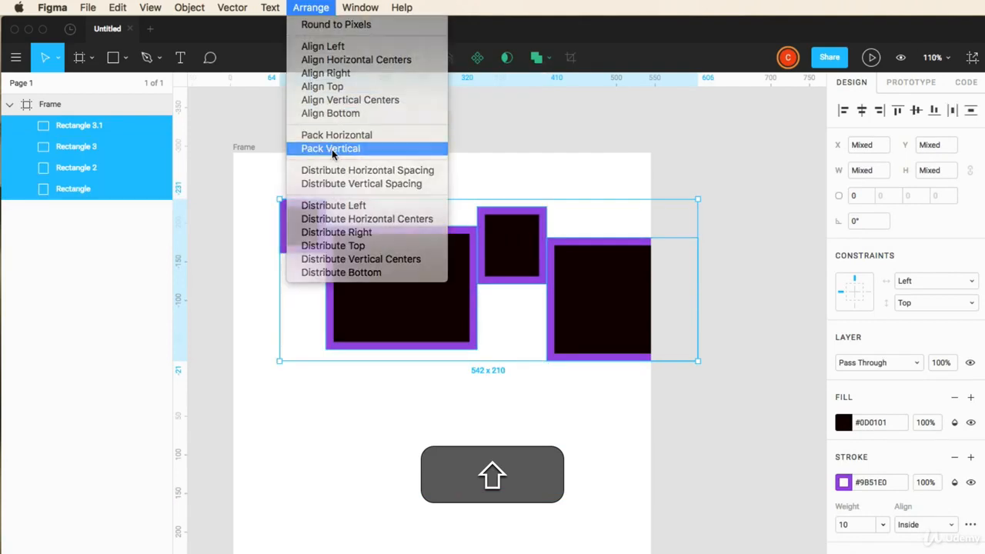
left_click(331, 149)
left_click(375, 283)
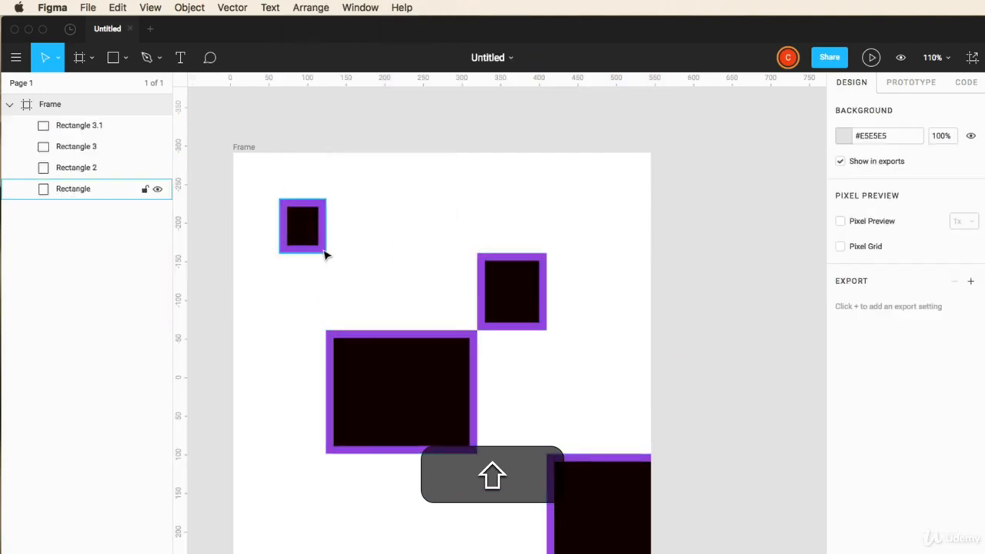
Step: Shift the rectangles sideways into a closer stack and apply Distribute Horizontal Spacing to all four
left_click_drag(305, 239, 503, 240)
left_click(508, 298, "shift")
left_click_drag(508, 299, 407, 324)
left_click(311, 7)
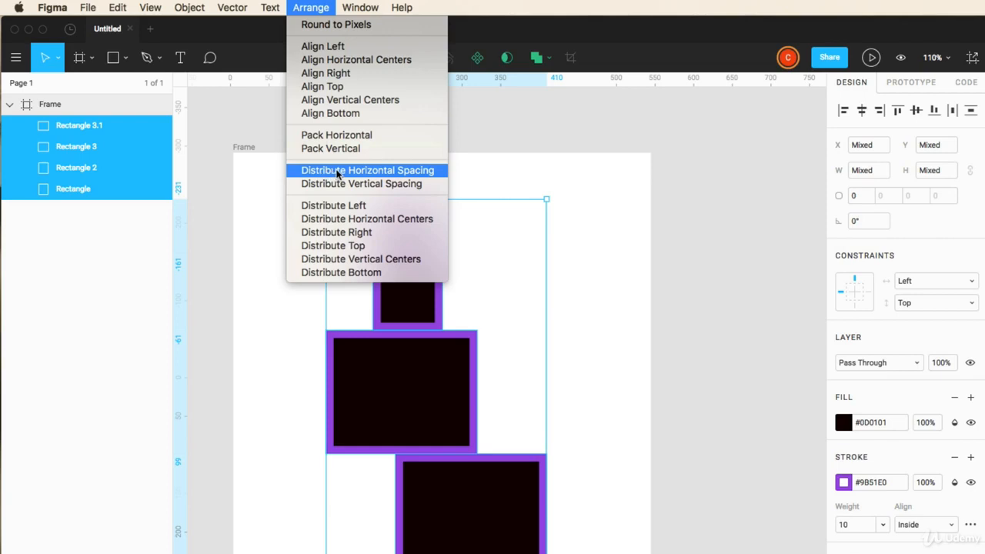
left_click(339, 173)
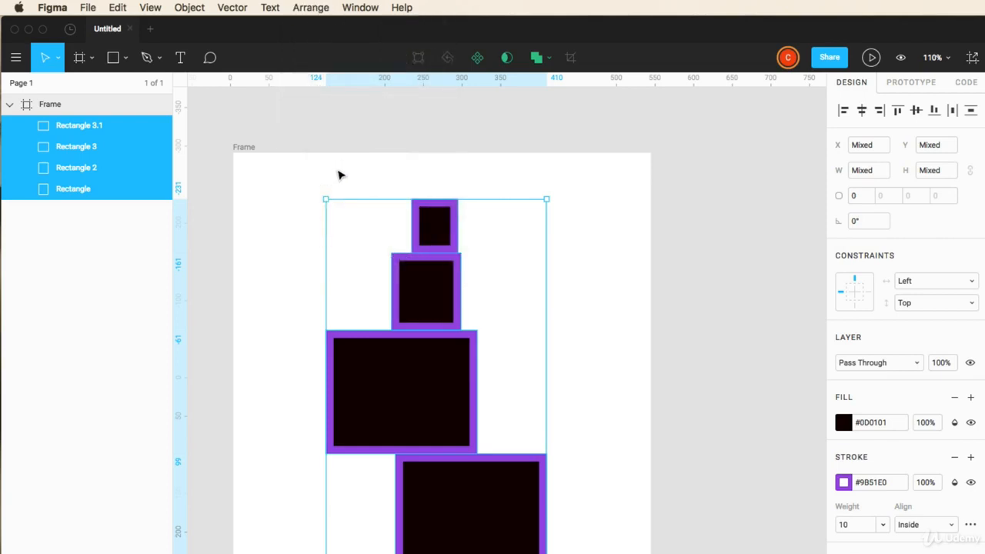
left_click(311, 7)
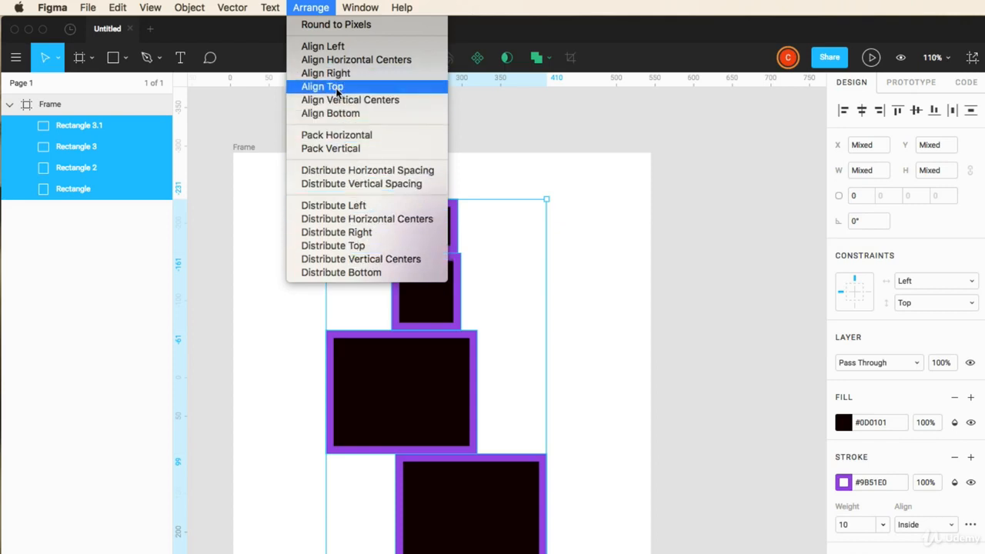
left_click(321, 11)
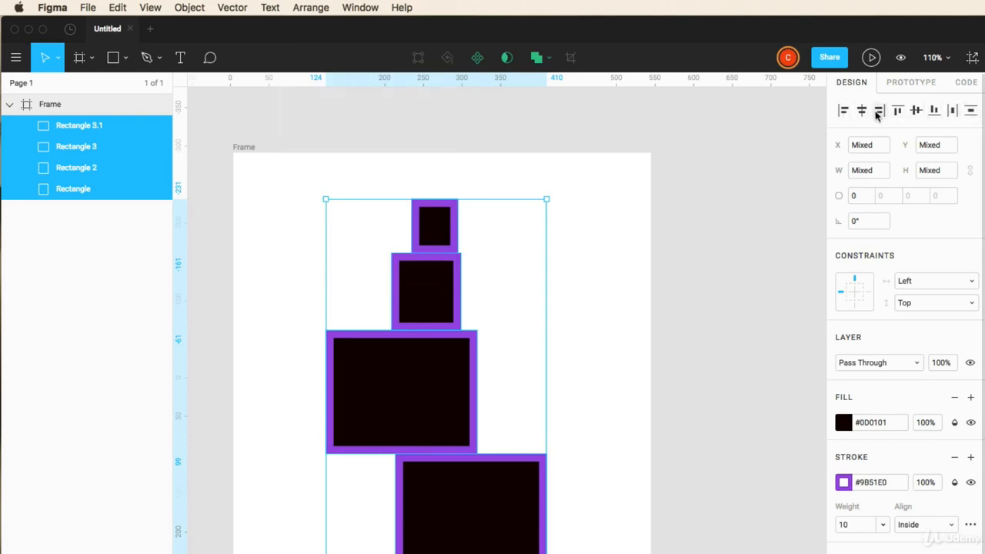
left_click(425, 100)
Step: Search the Help commands for "OUTLINE", locate the Outline Stroke command, and clear the search
left_click(362, 7)
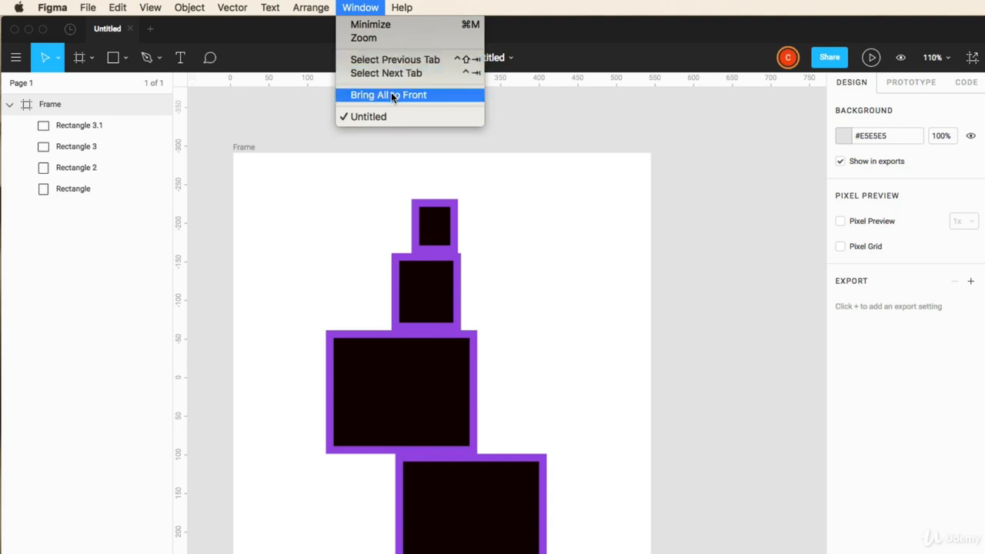
mouse_move(398, 5)
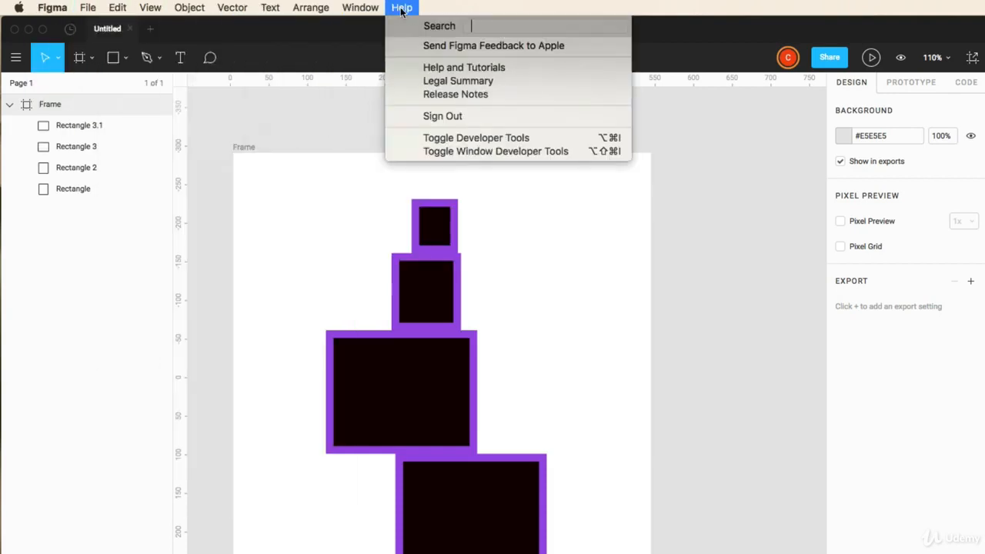
type("OUTLINE")
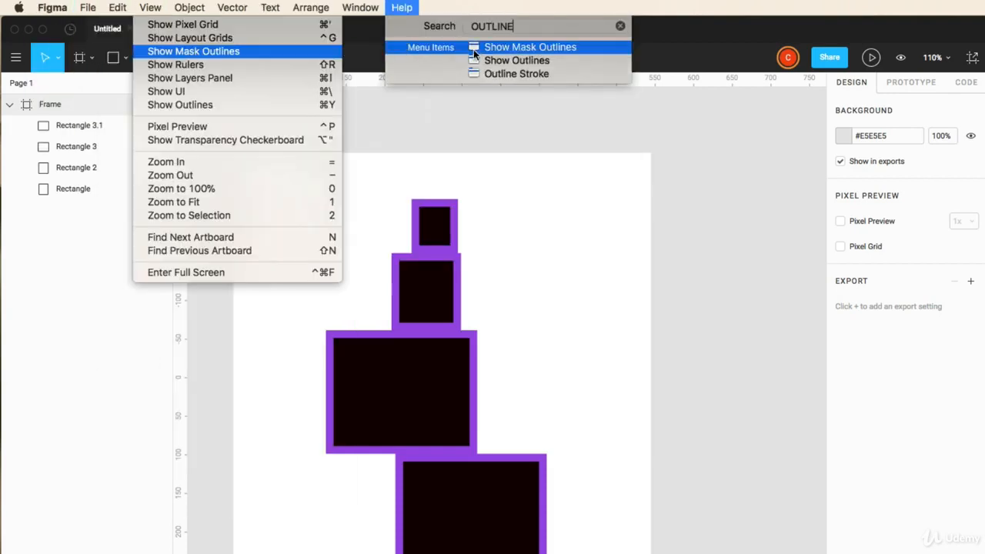
mouse_move(513, 74)
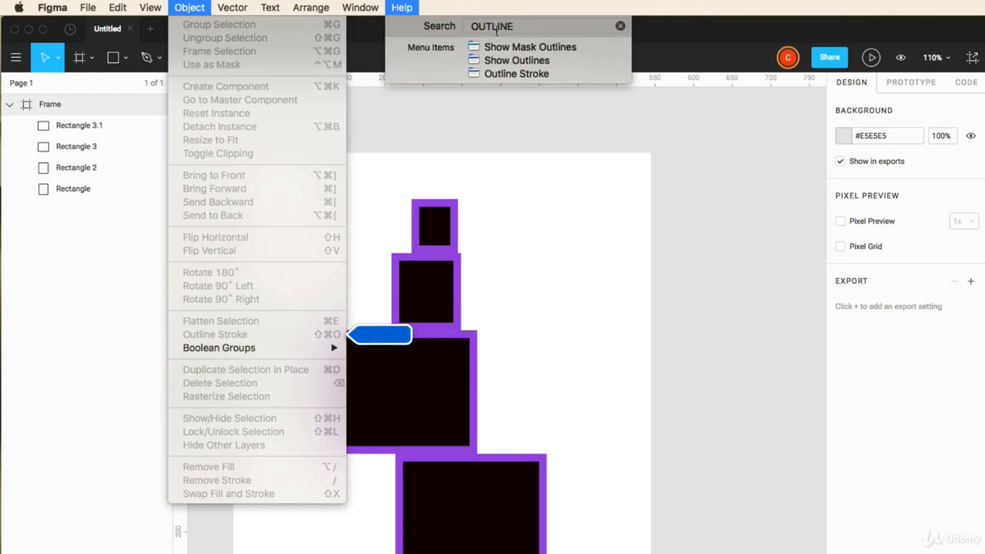
left_click(620, 26)
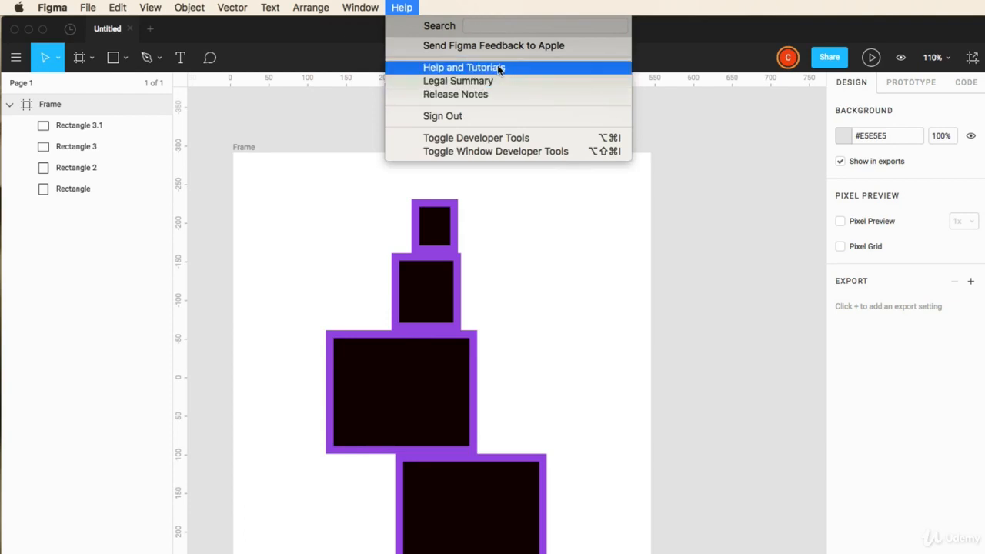
Step: Open the developer tools for the file and close them again
left_click(475, 138)
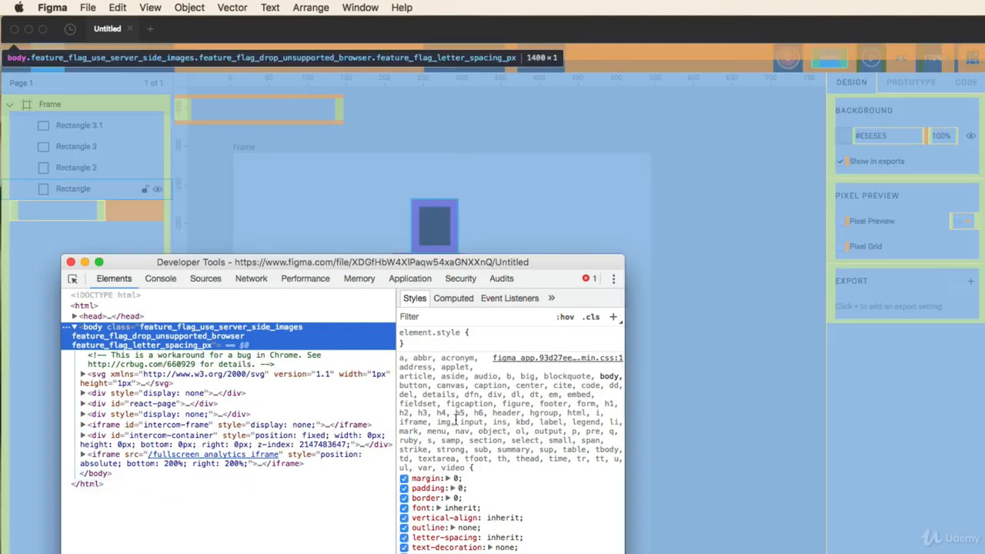
left_click(366, 111)
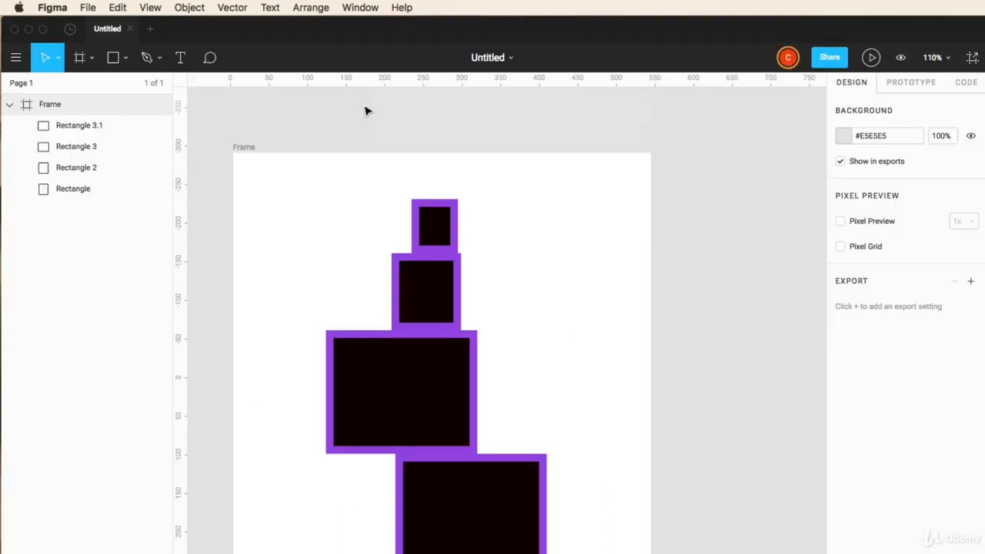
left_click(185, 8)
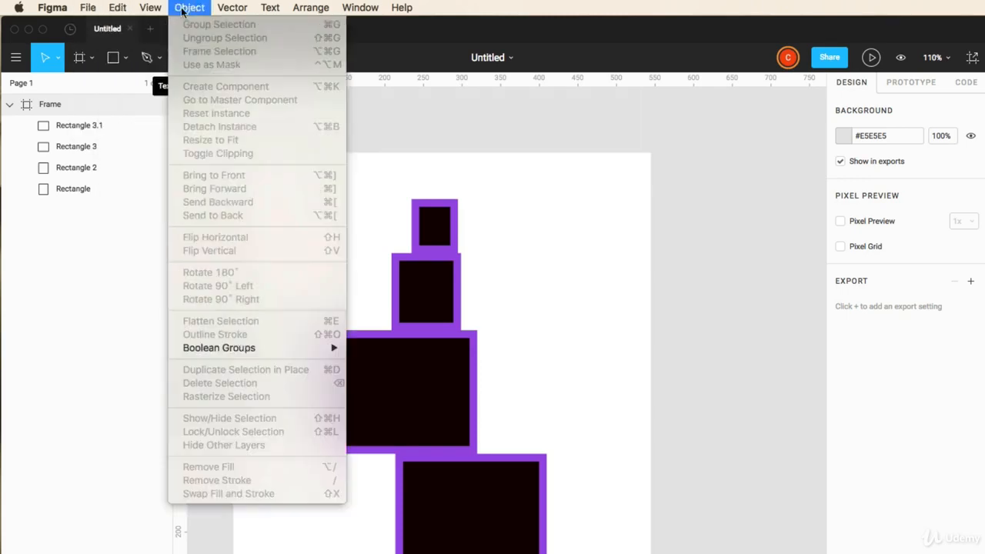
mouse_move(237, 8)
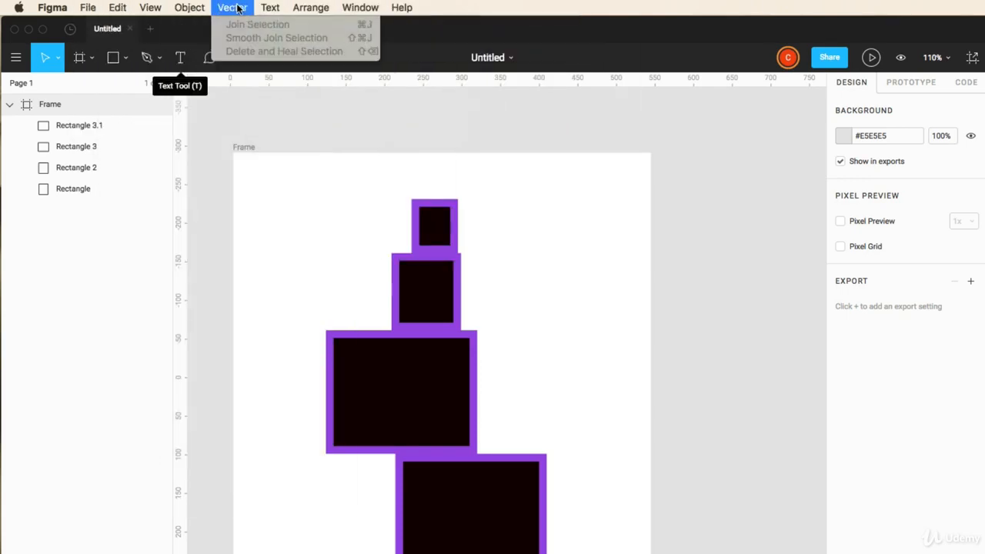
mouse_move(194, 8)
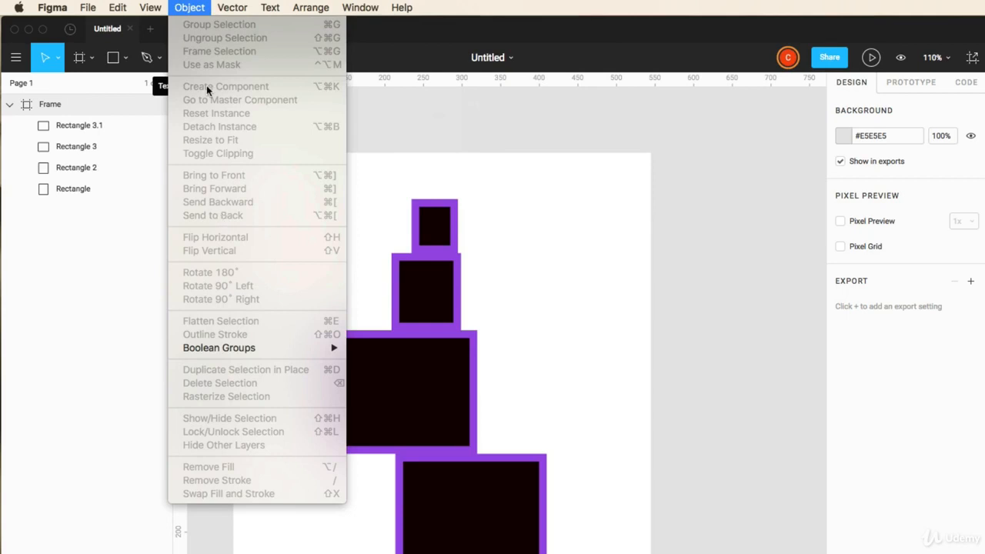
mouse_move(151, 9)
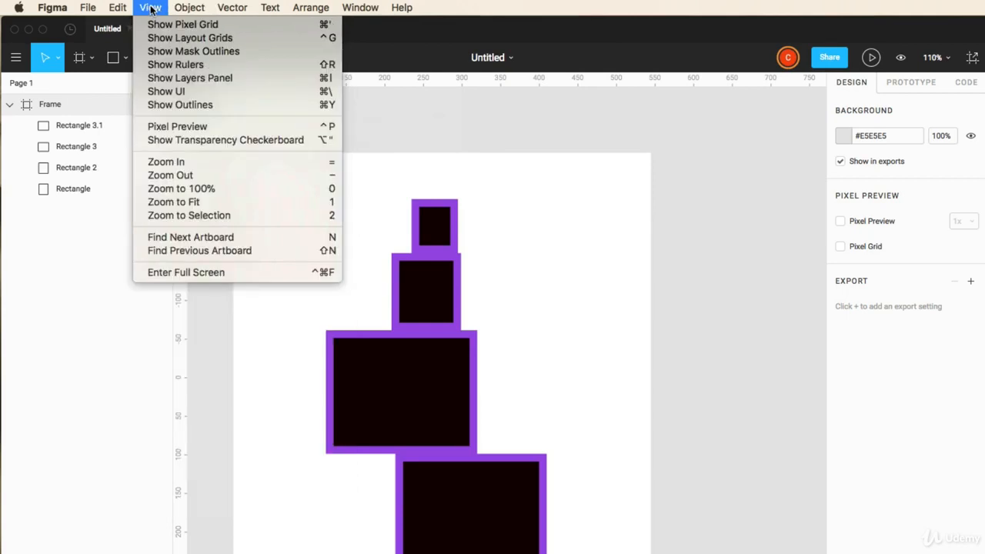